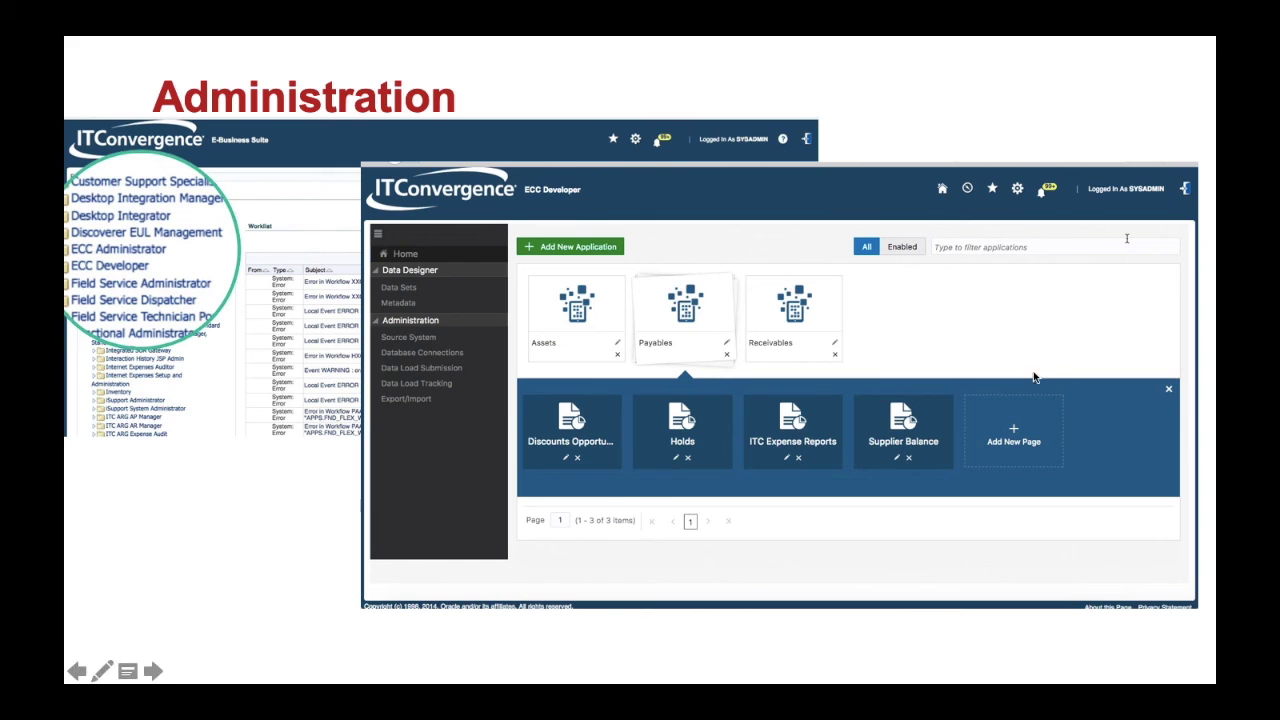
- Switch to the Oracle E-Business Suite home page, search the navigator for "ecc" and open the ECC Developer function
{"action": "left_click", "coordinate": [456, 38]}
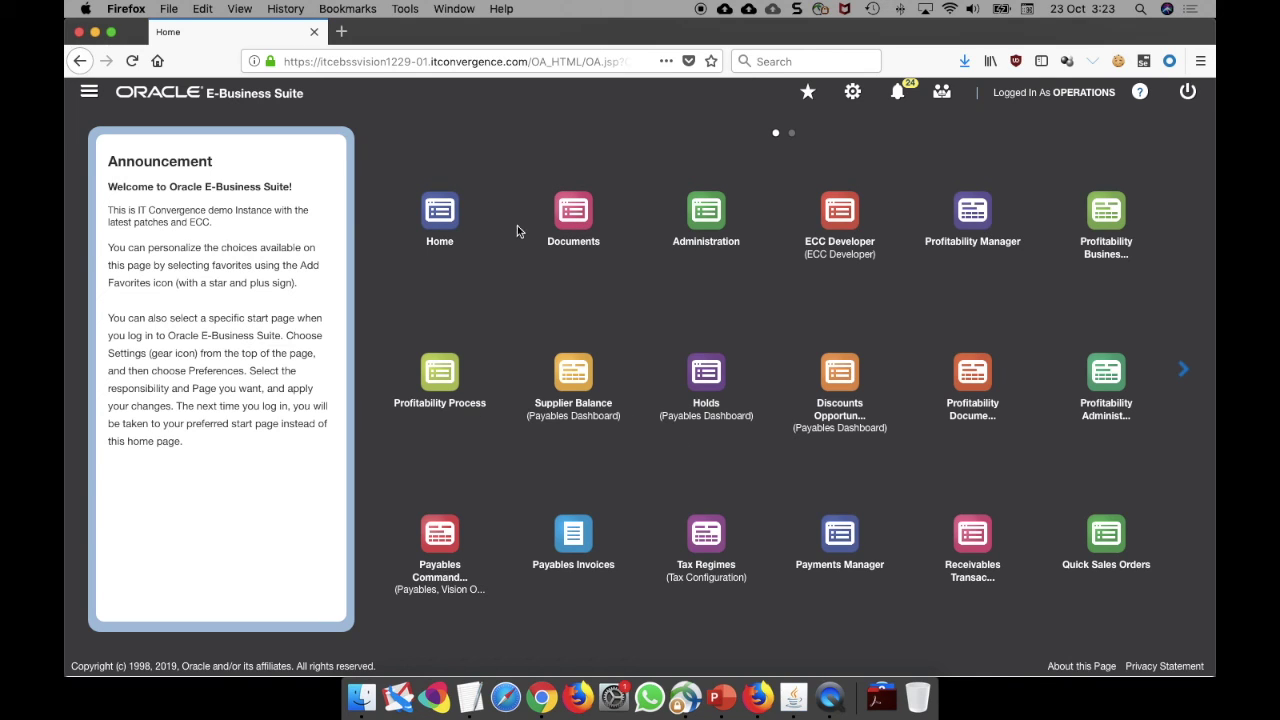
{"action": "left_click", "coordinate": [89, 95]}
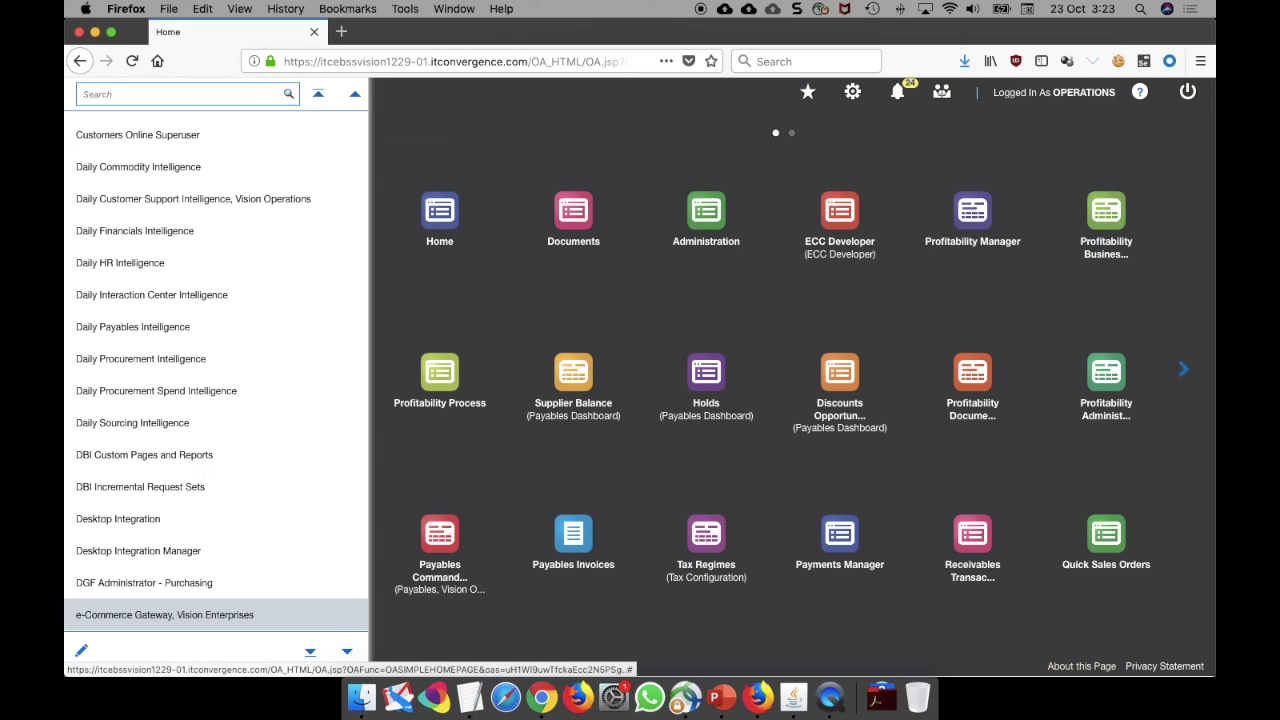
{"action": "left_click", "coordinate": [107, 95]}
{"action": "type", "text": "ecc"}
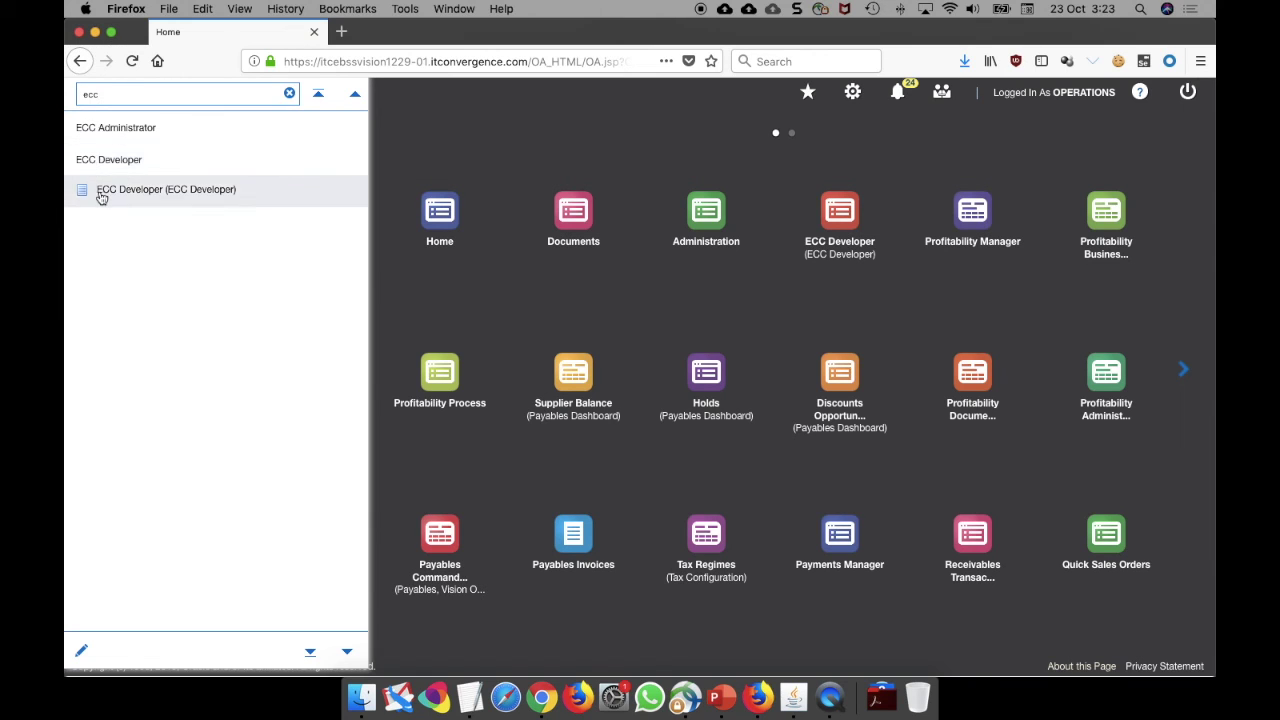
{"action": "left_click", "coordinate": [109, 196]}
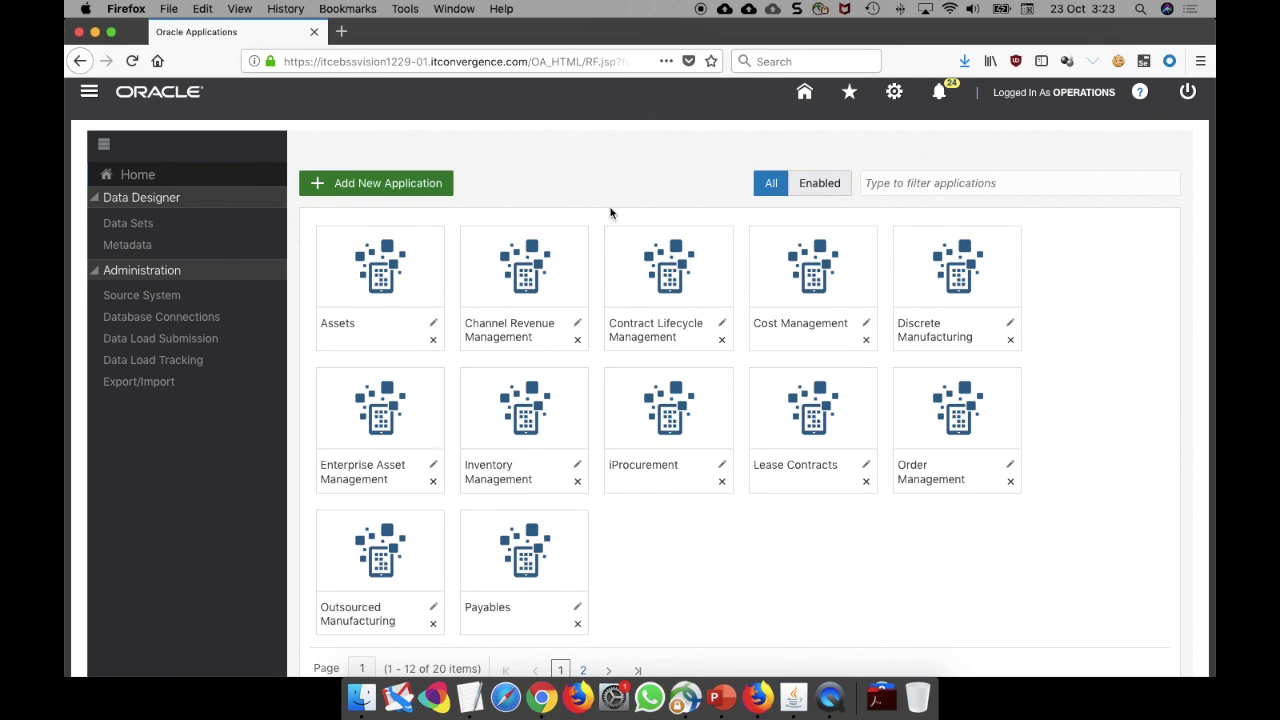
- Expand the Payables application and review the pages it contains
{"action": "scroll", "coordinate": [607, 436], "scroll_direction": "down", "scroll_amount": 1}
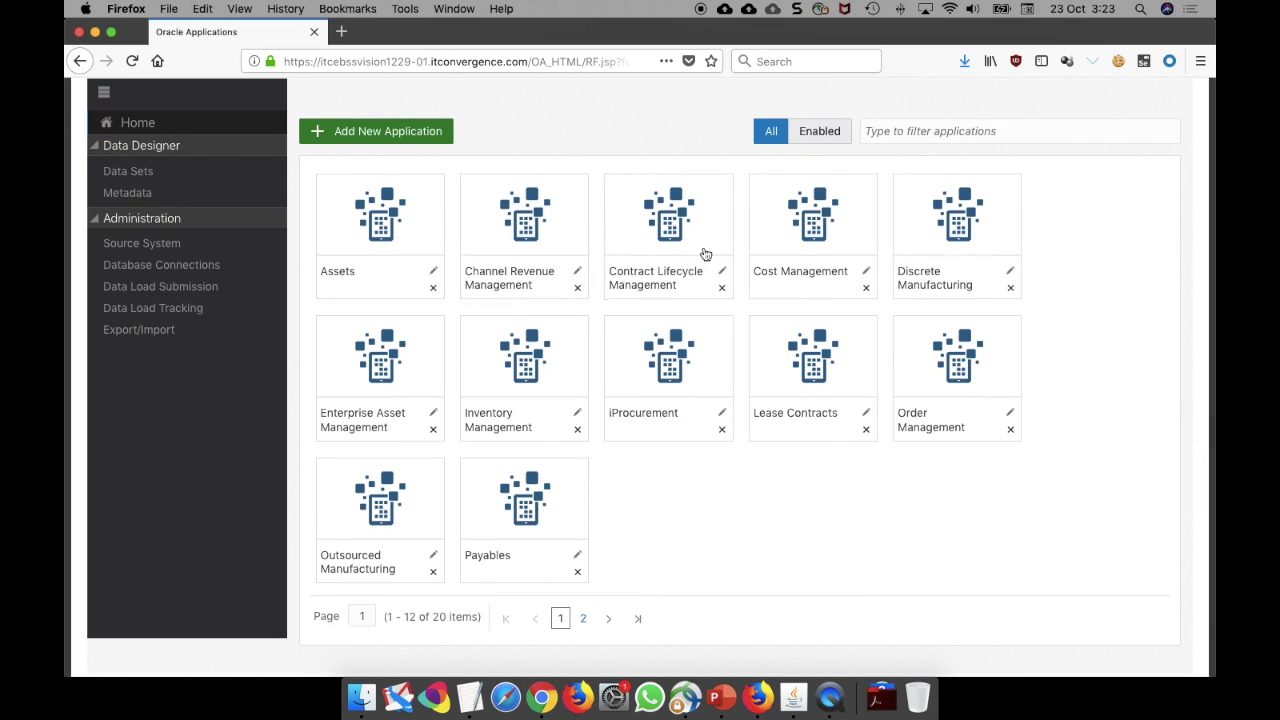
{"action": "left_click", "coordinate": [527, 495]}
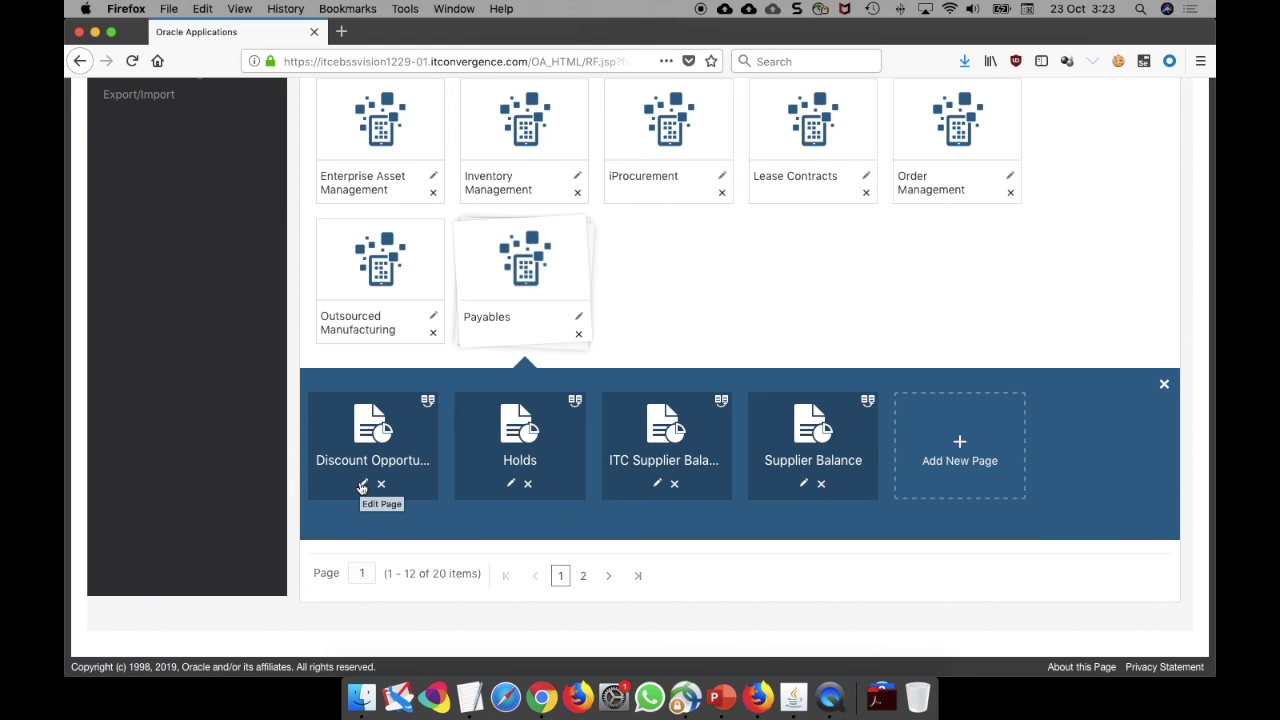
{"action": "scroll", "coordinate": [650, 465], "scroll_direction": "up", "scroll_amount": 1}
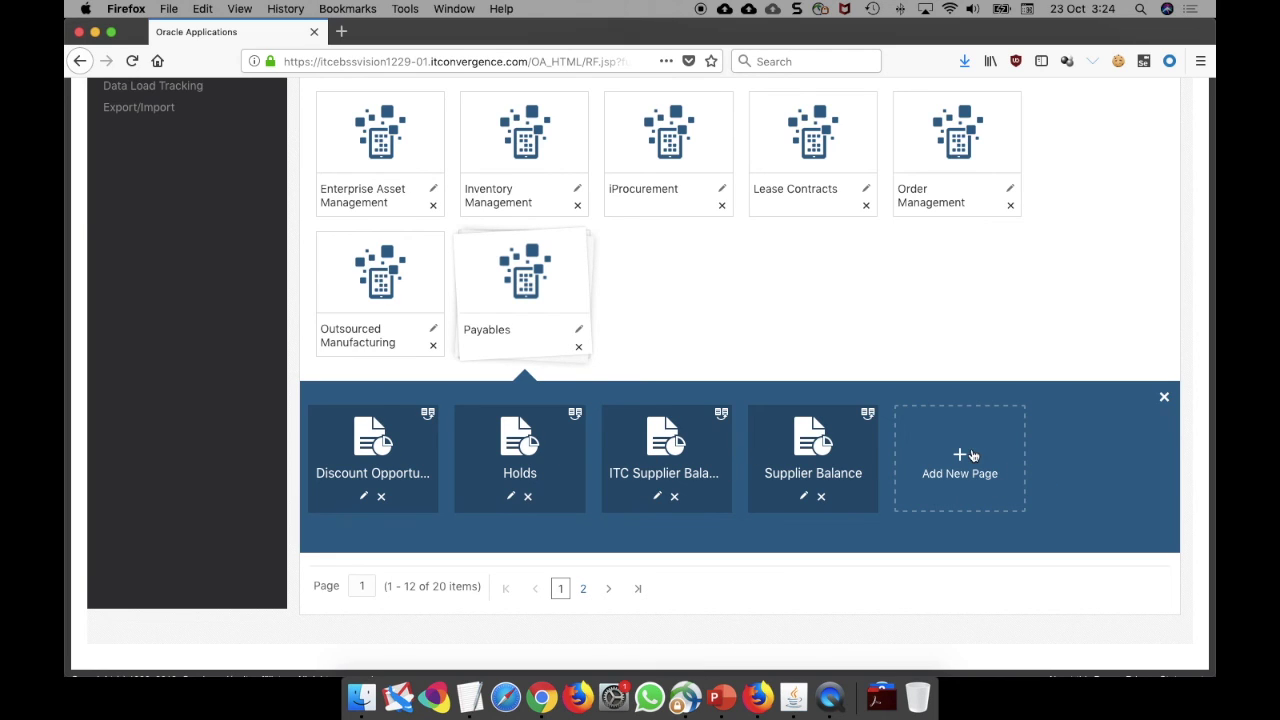
{"action": "scroll", "coordinate": [736, 462], "scroll_direction": "up", "scroll_amount": 5}
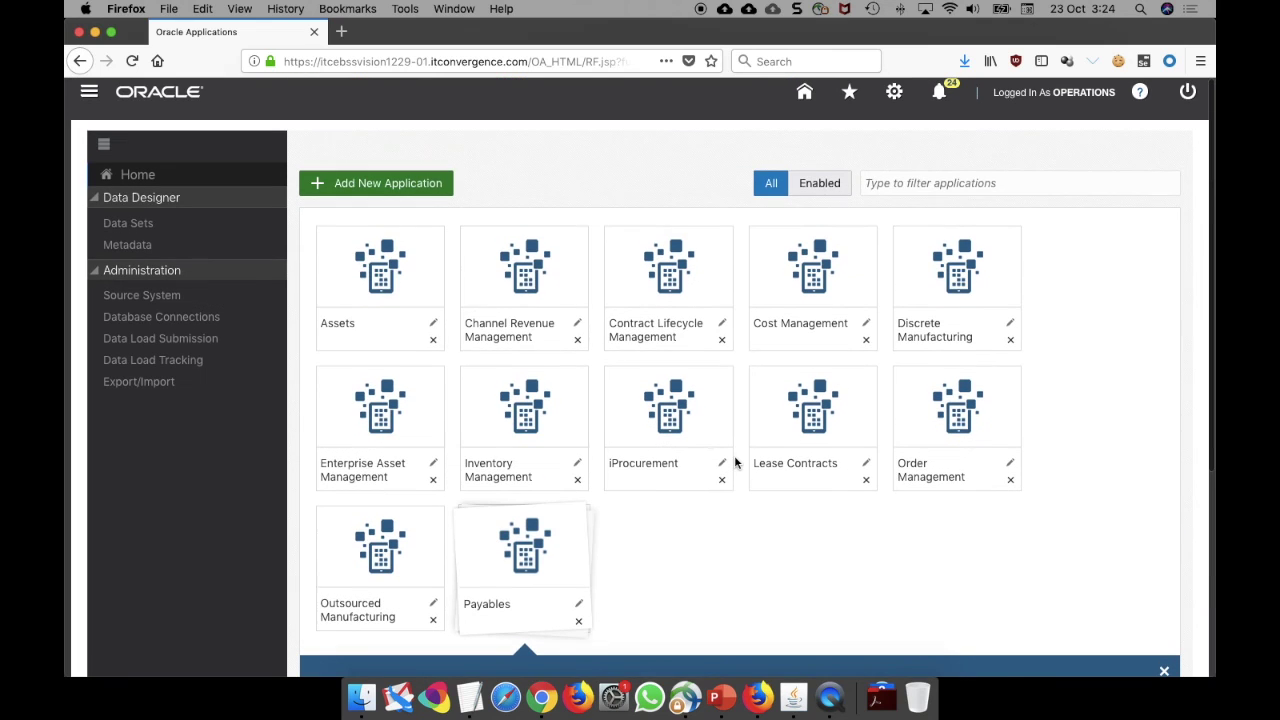
{"action": "scroll", "coordinate": [786, 520], "scroll_direction": "down", "scroll_amount": 2}
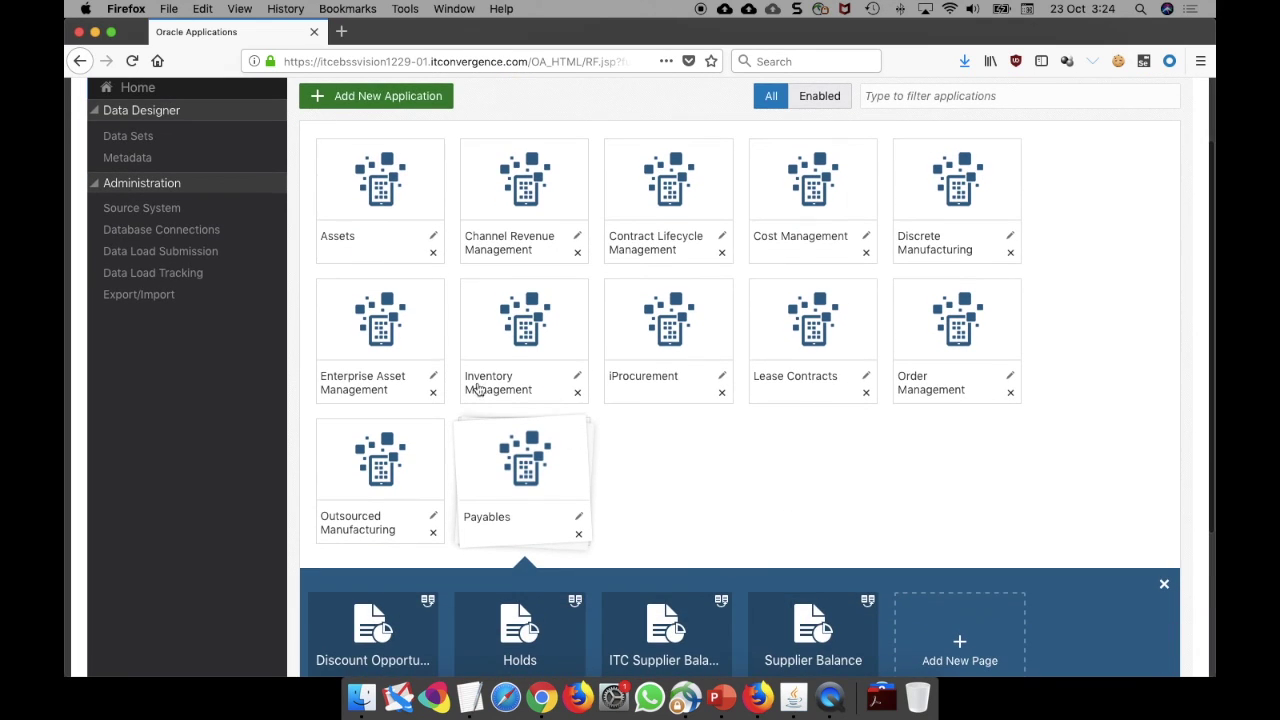
{"action": "scroll", "coordinate": [758, 503], "scroll_direction": "down", "scroll_amount": 1}
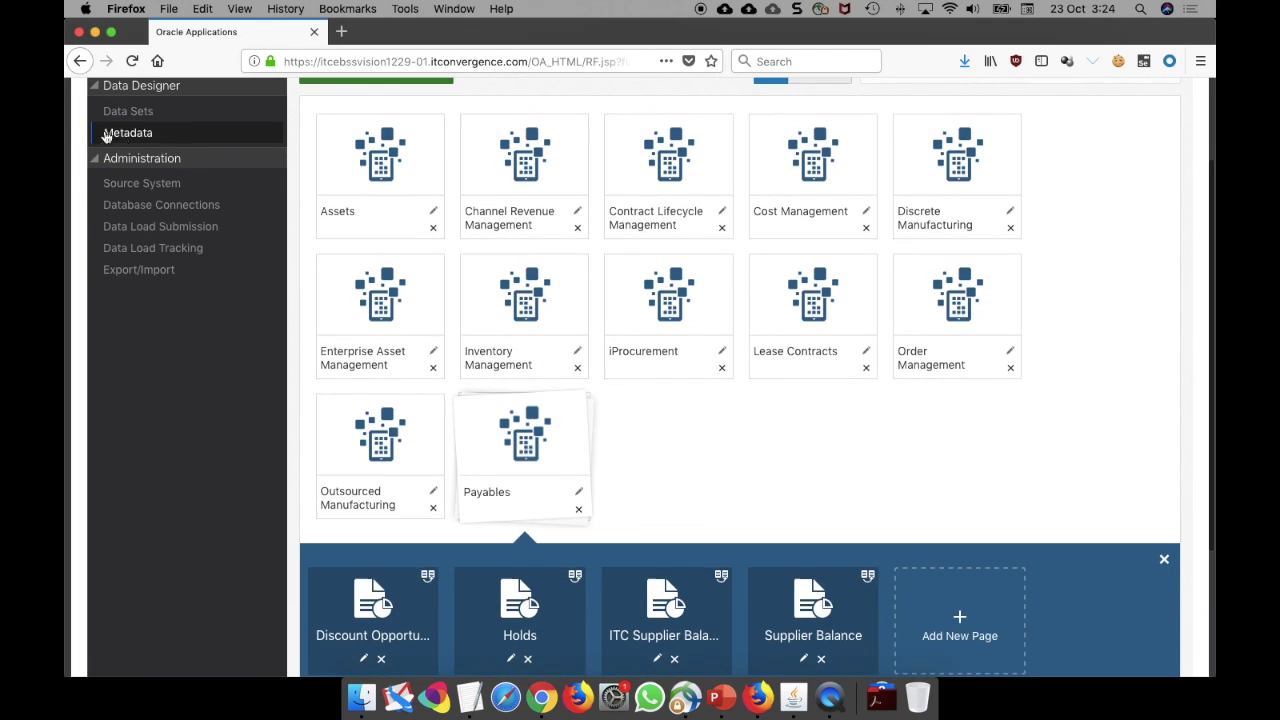
{"action": "scroll", "coordinate": [120, 140], "scroll_direction": "up", "scroll_amount": 2}
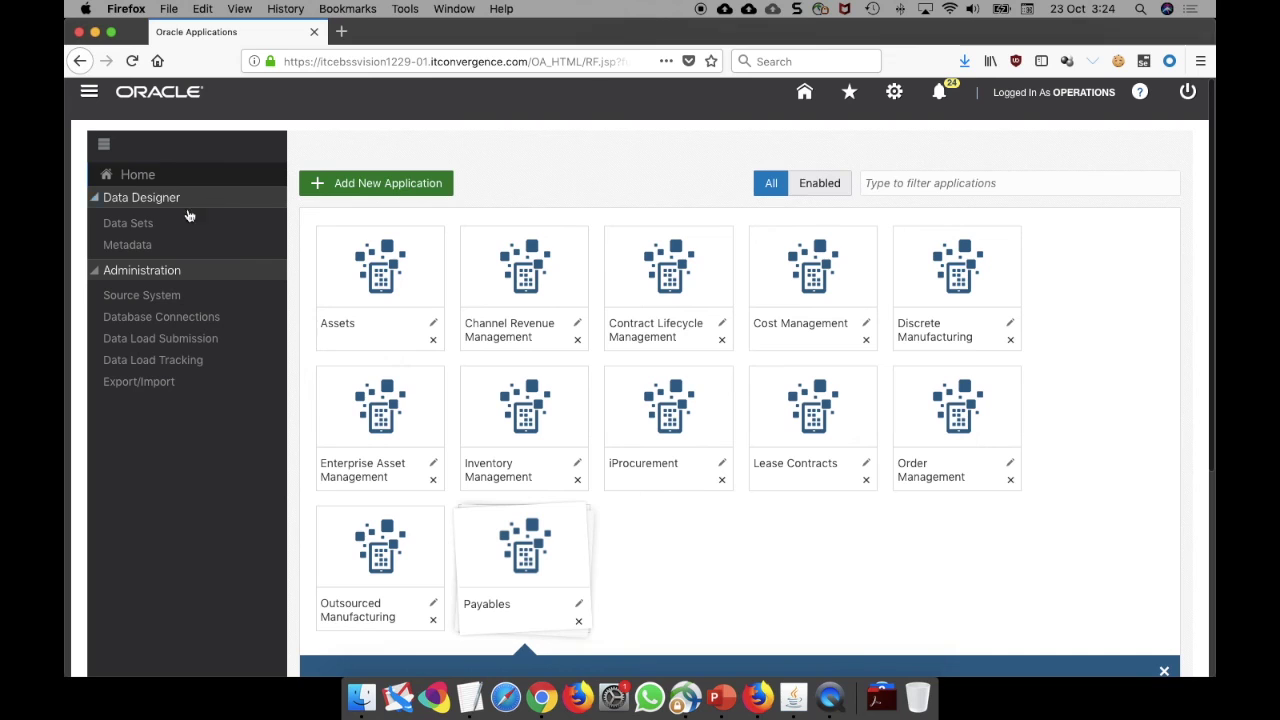
- Open the Metadata page and load the Installments (ap-trx) data set by filtering the data sets for "trx"
{"action": "left_click", "coordinate": [133, 246]}
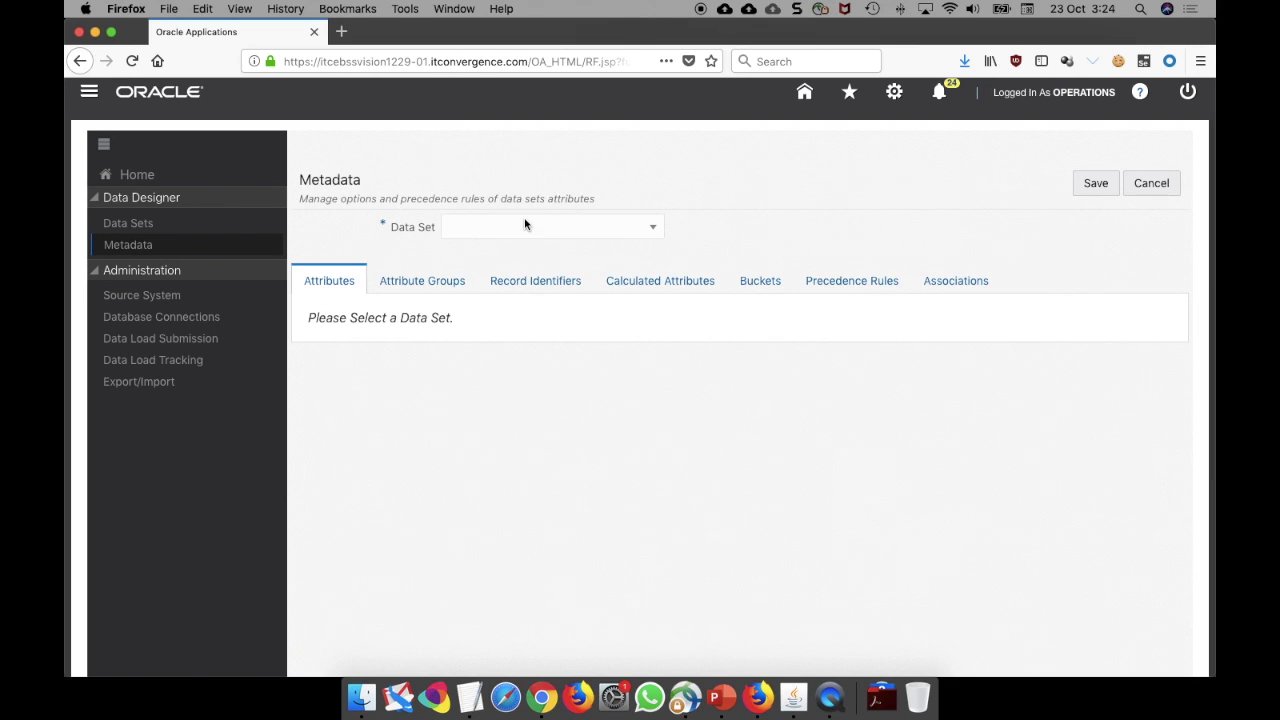
{"action": "left_click", "coordinate": [659, 229]}
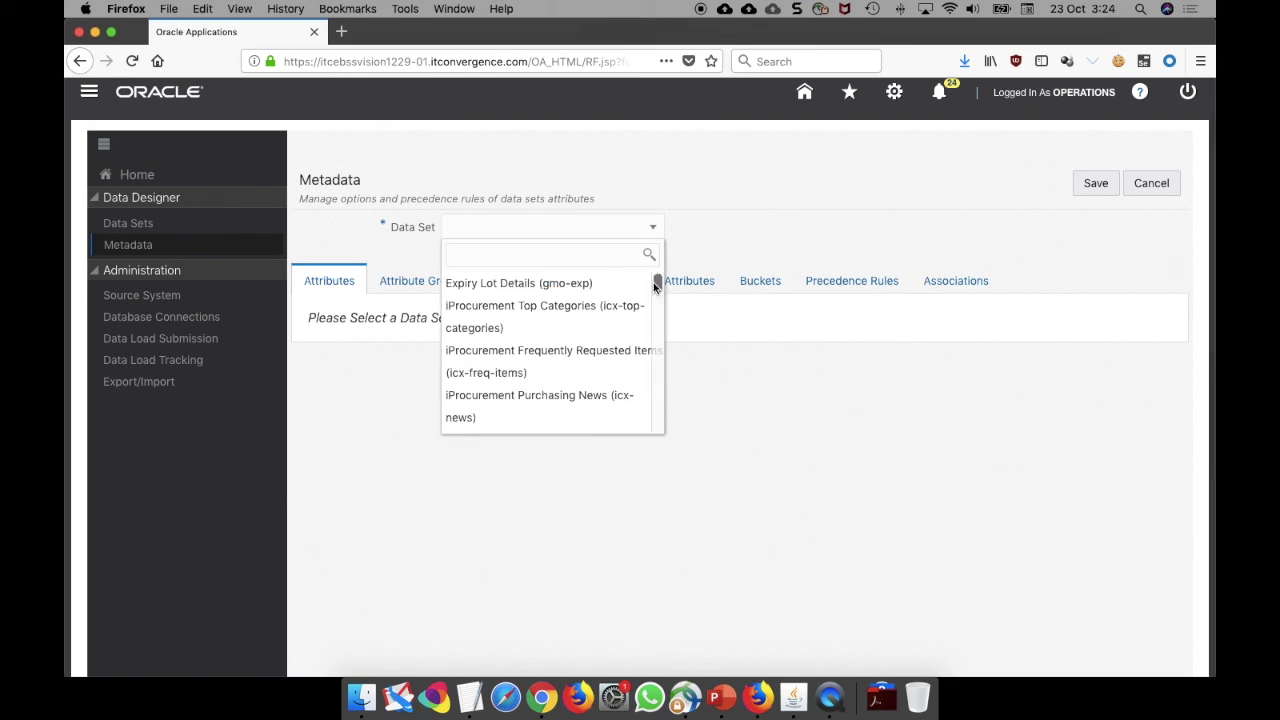
{"action": "left_click_drag", "start_coordinate": [658, 283], "coordinate": [660, 417]}
{"action": "left_click", "coordinate": [575, 238]}
{"action": "left_click", "coordinate": [568, 233]}
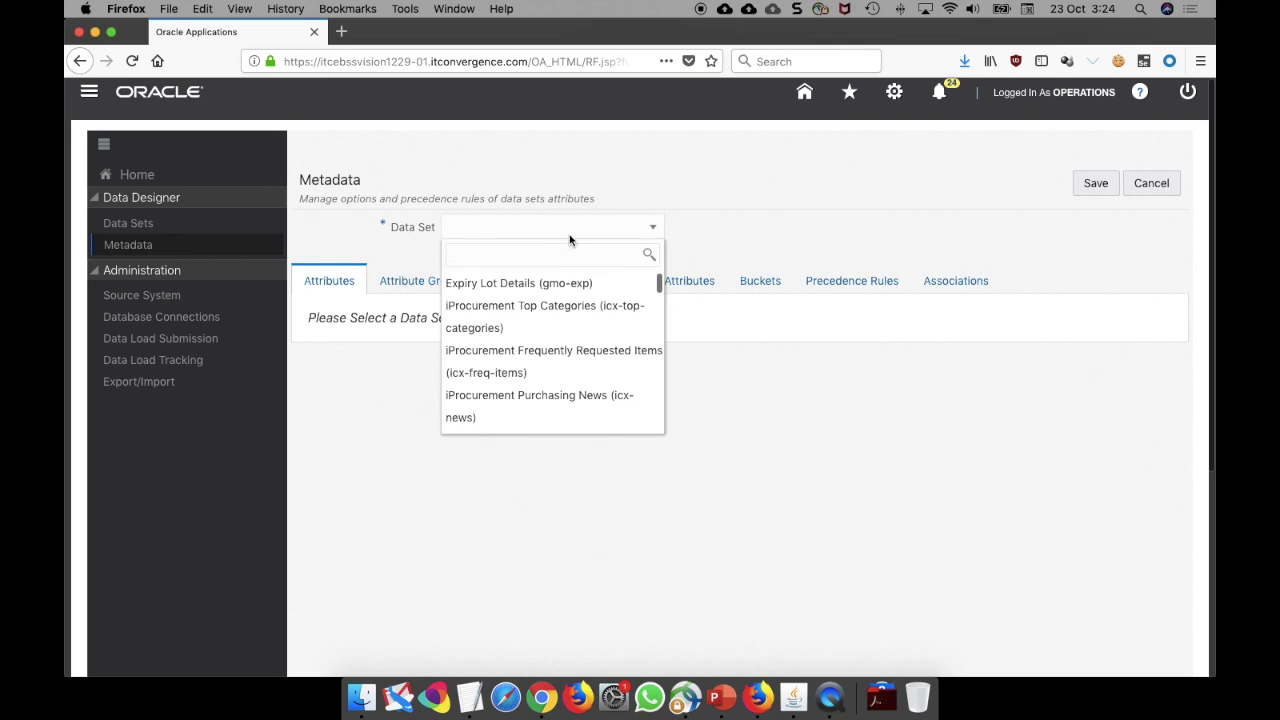
{"action": "type", "text": "tr"}
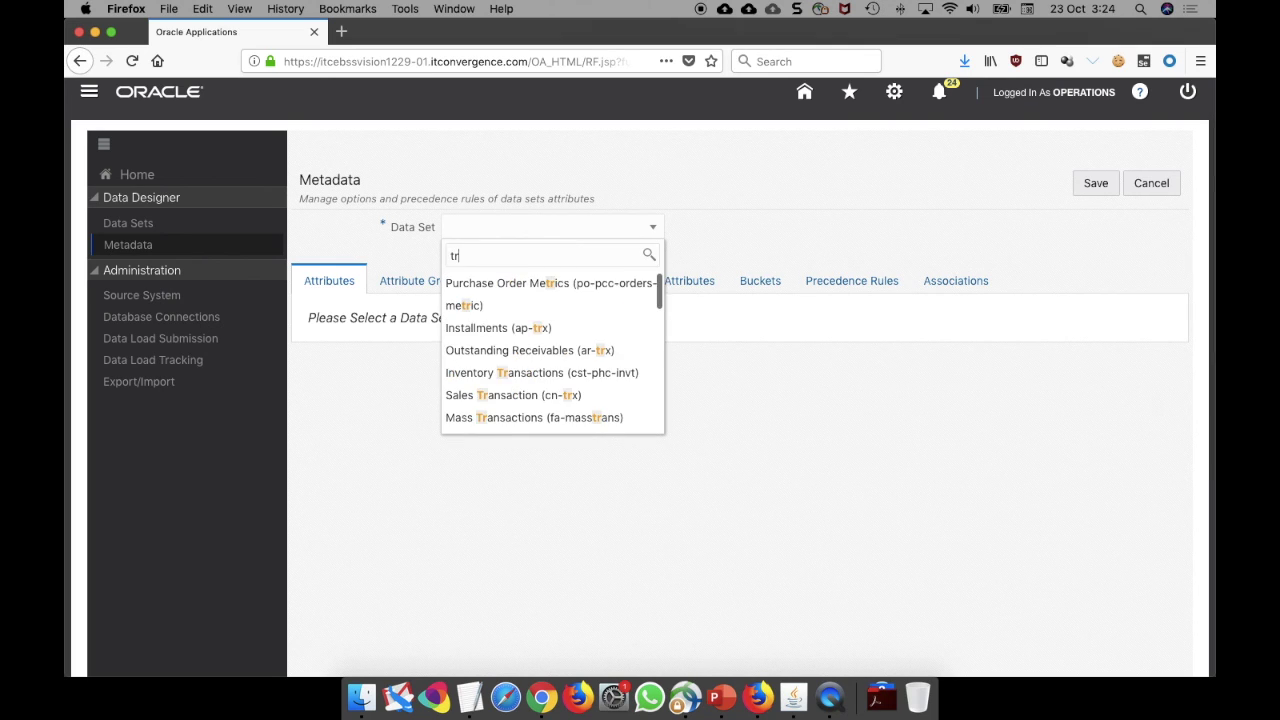
{"action": "type", "text": "x"}
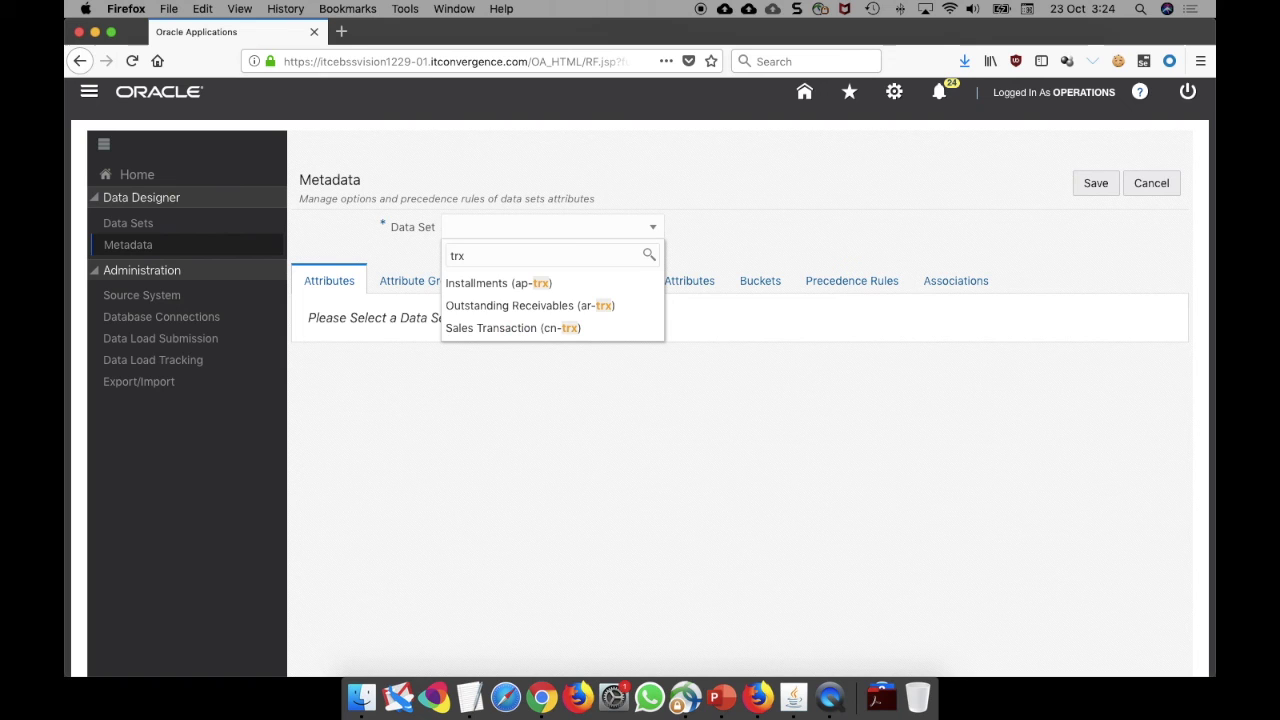
{"action": "left_click", "coordinate": [538, 284]}
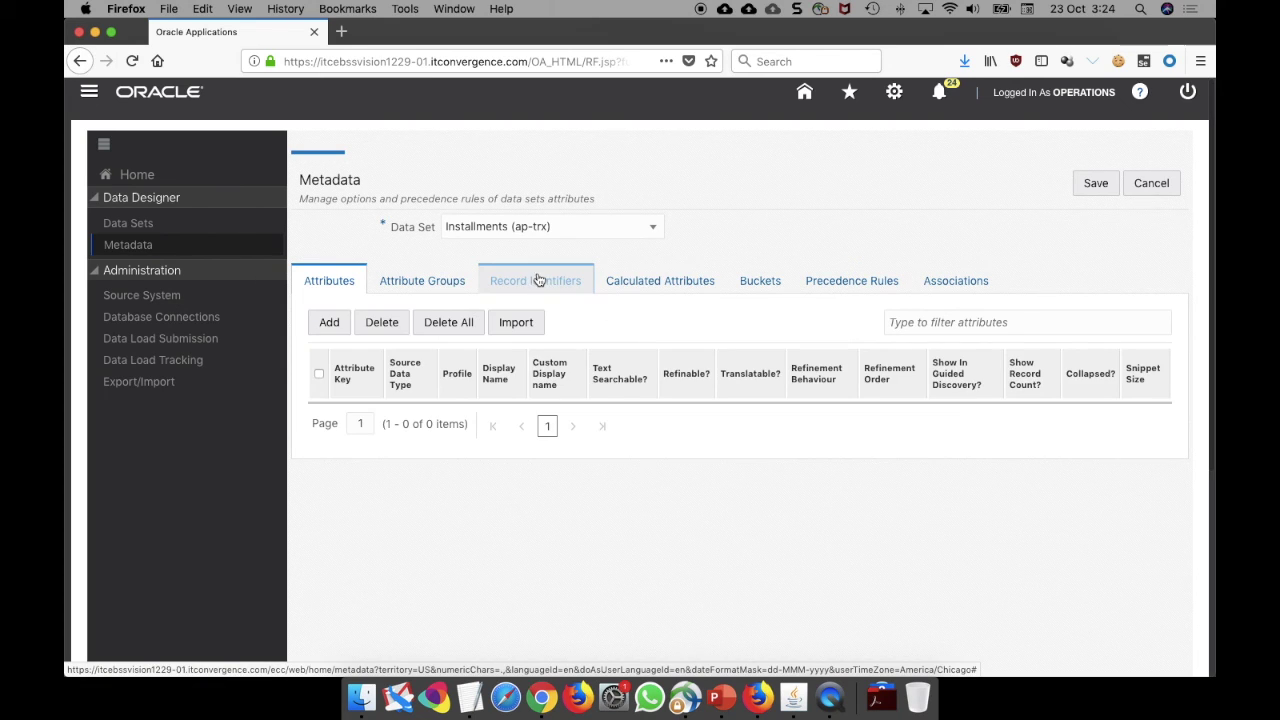
- Examine the data set's attributes, including their data types, profiles, display names, search and refinement options, collapsed flags and snippet sizes
{"action": "scroll", "coordinate": [617, 296], "scroll_direction": "down", "scroll_amount": 2}
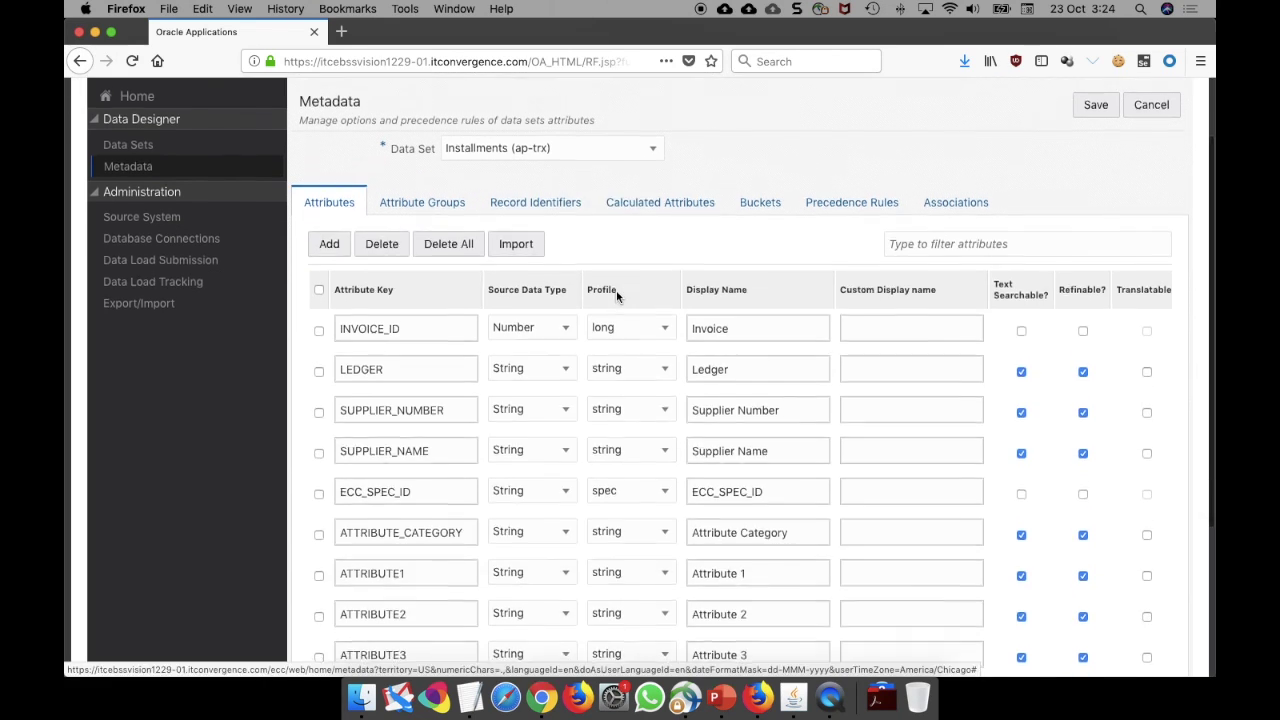
{"action": "scroll", "coordinate": [561, 343], "scroll_direction": "down", "scroll_amount": 2}
{"action": "scroll", "coordinate": [560, 338], "scroll_direction": "down", "scroll_amount": 2}
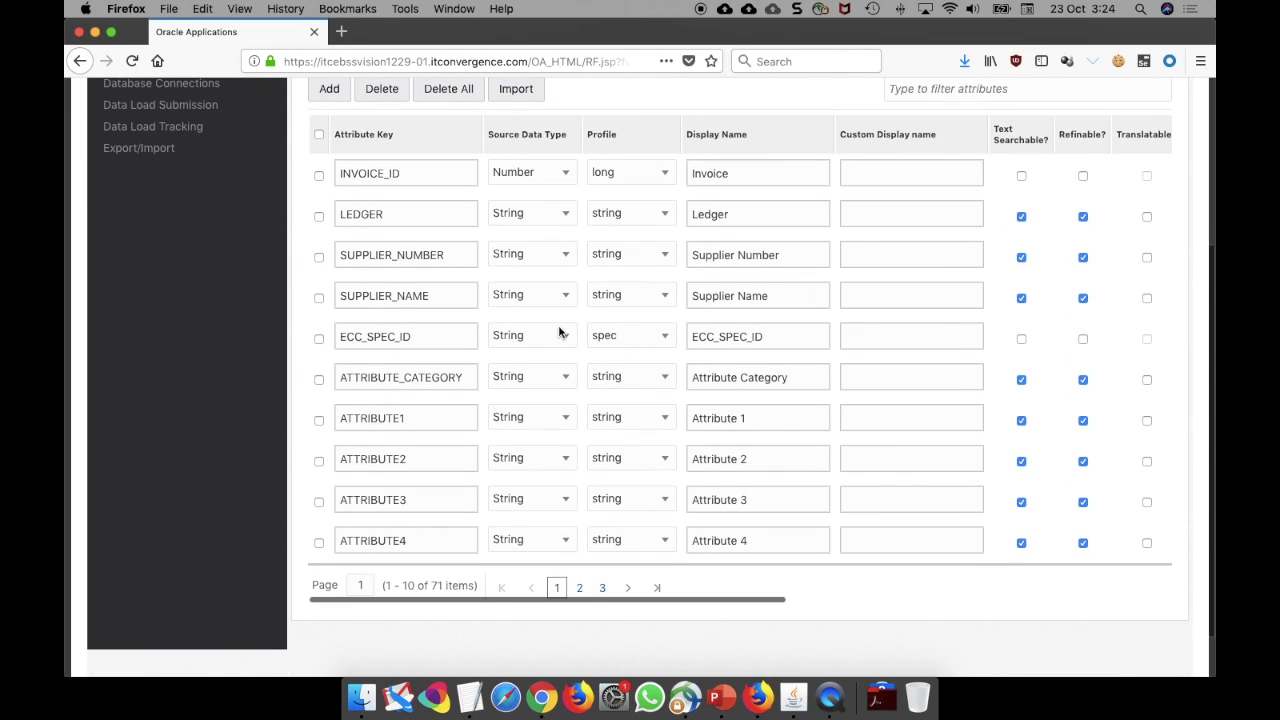
{"action": "scroll", "coordinate": [561, 333], "scroll_direction": "down", "scroll_amount": 1}
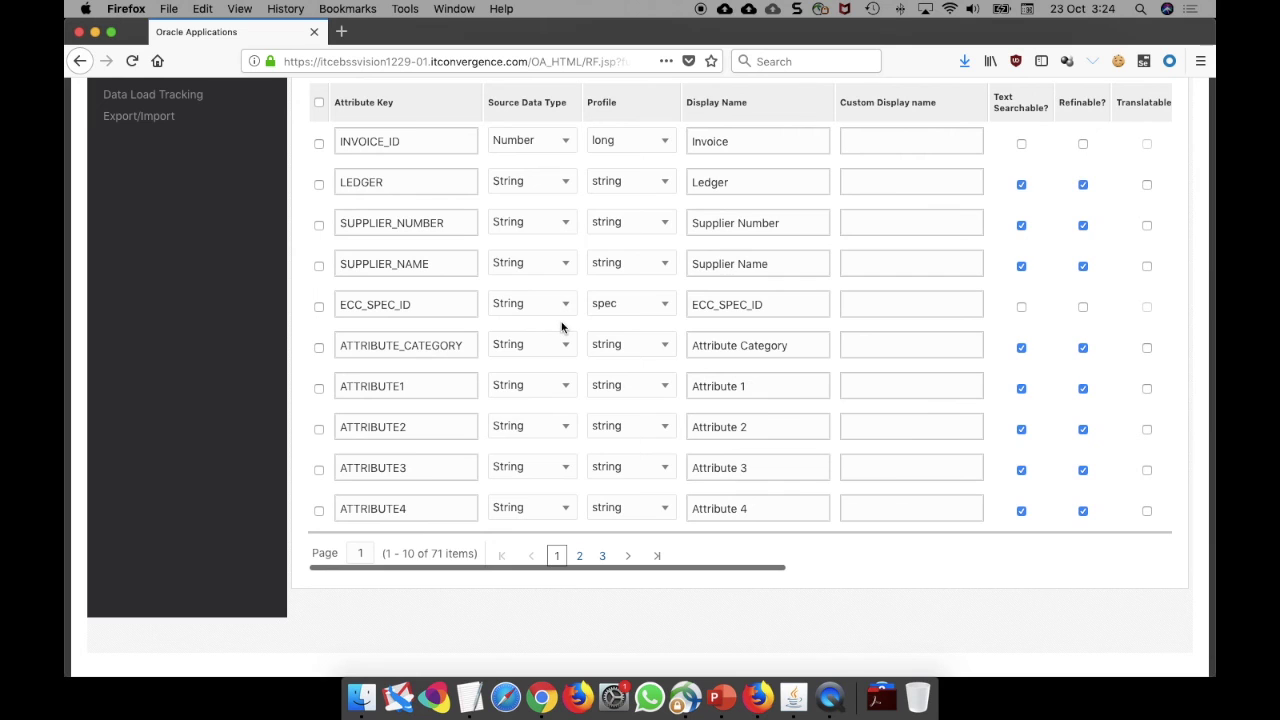
{"action": "scroll", "coordinate": [566, 328], "scroll_direction": "up", "scroll_amount": 4}
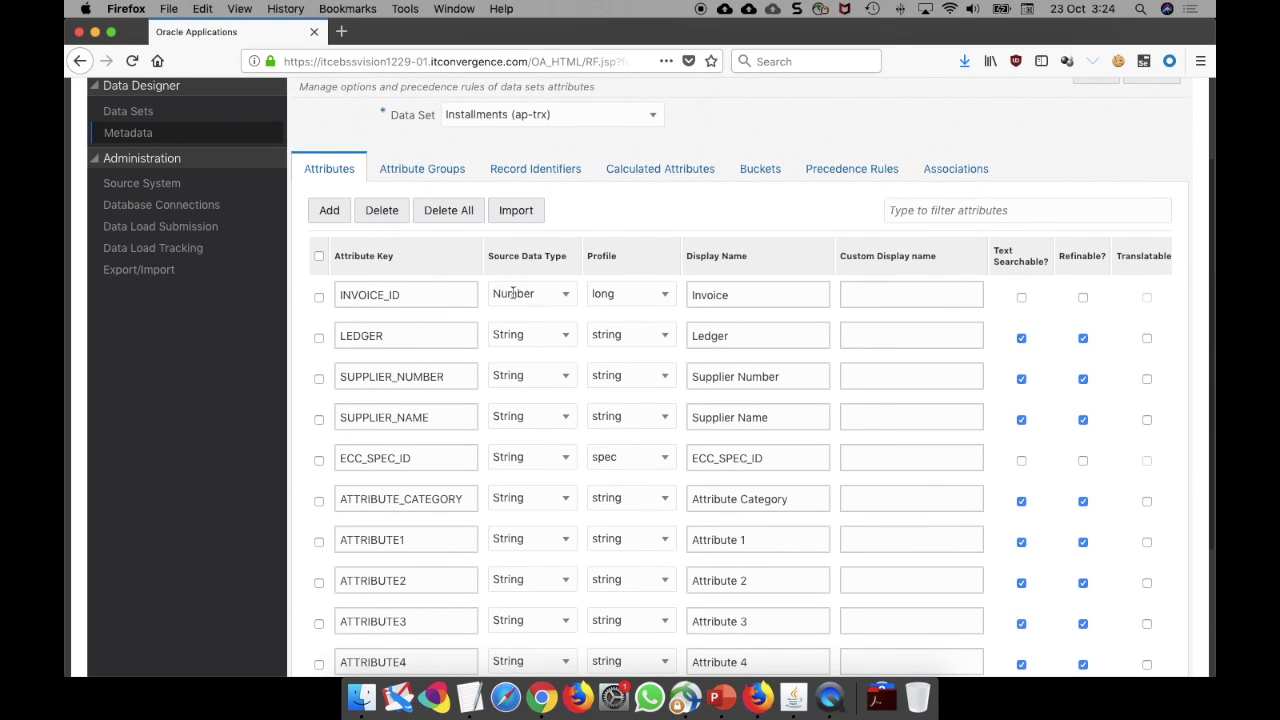
{"action": "scroll", "coordinate": [531, 366], "scroll_direction": "down", "scroll_amount": 4}
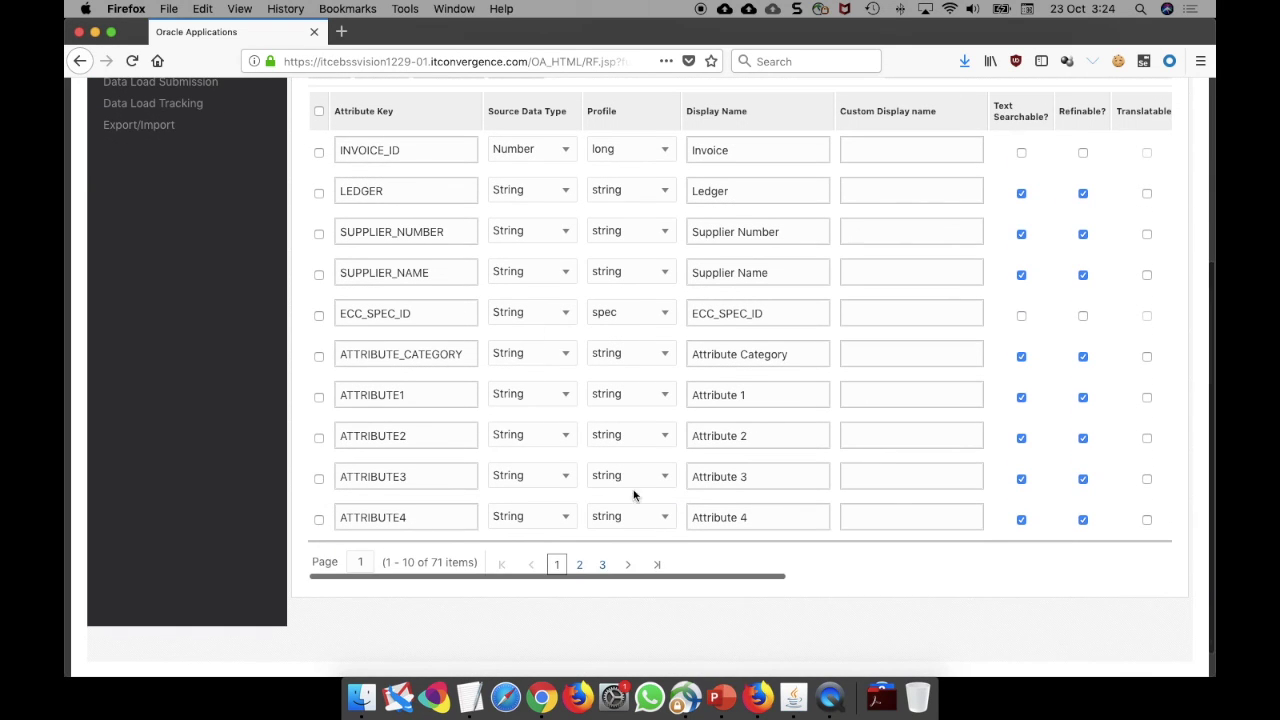
{"action": "scroll", "coordinate": [909, 387], "scroll_direction": "up", "scroll_amount": 1}
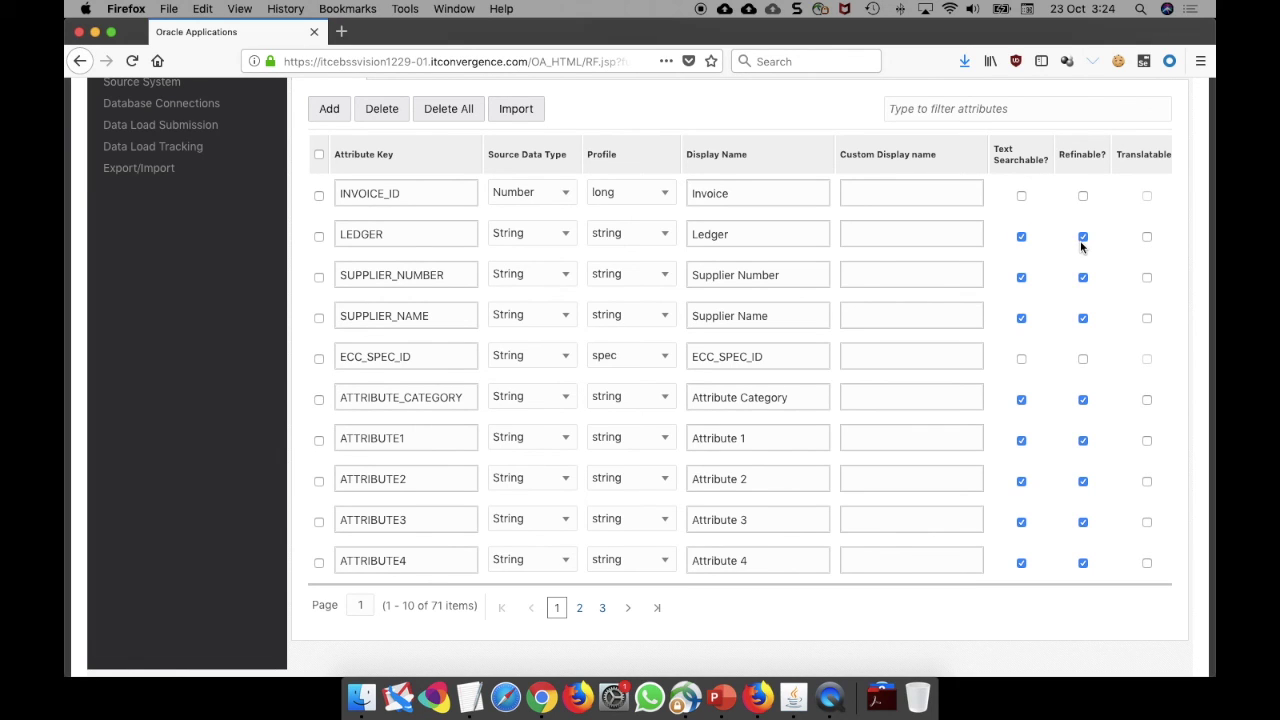
{"action": "scroll", "coordinate": [1128, 251], "scroll_direction": "right", "scroll_amount": 5}
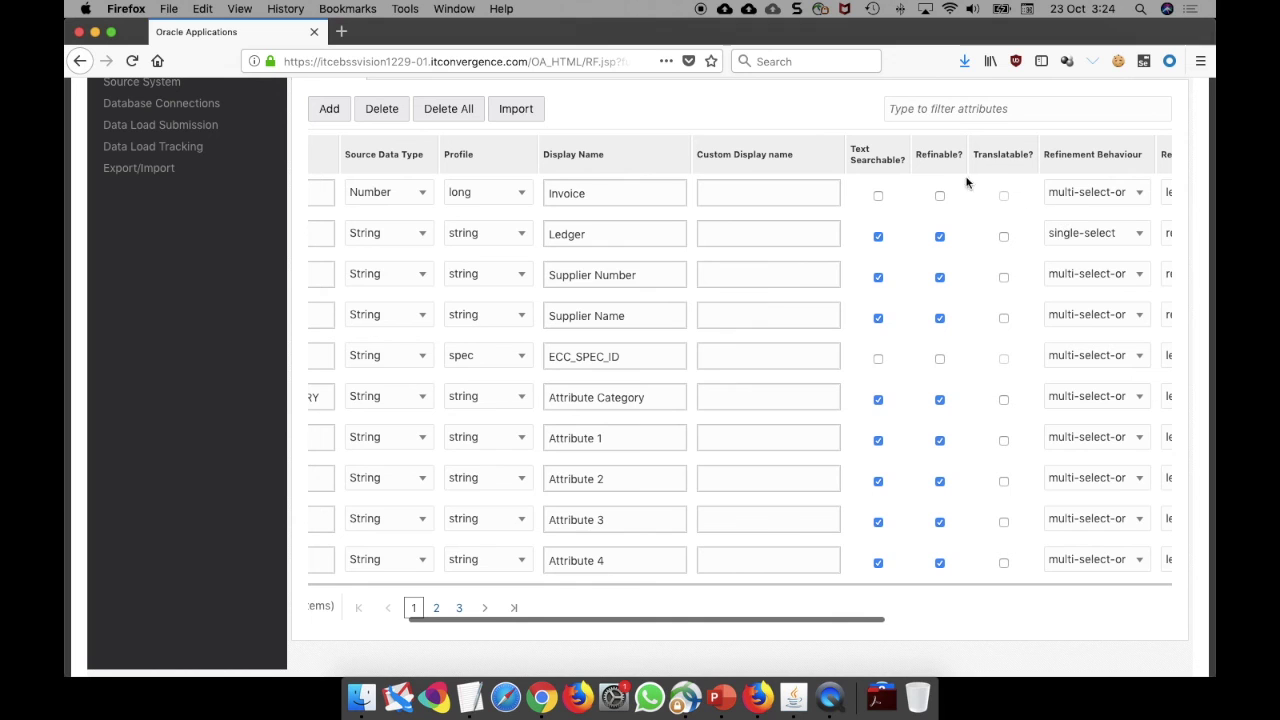
{"action": "scroll", "coordinate": [983, 214], "scroll_direction": "right", "scroll_amount": 6}
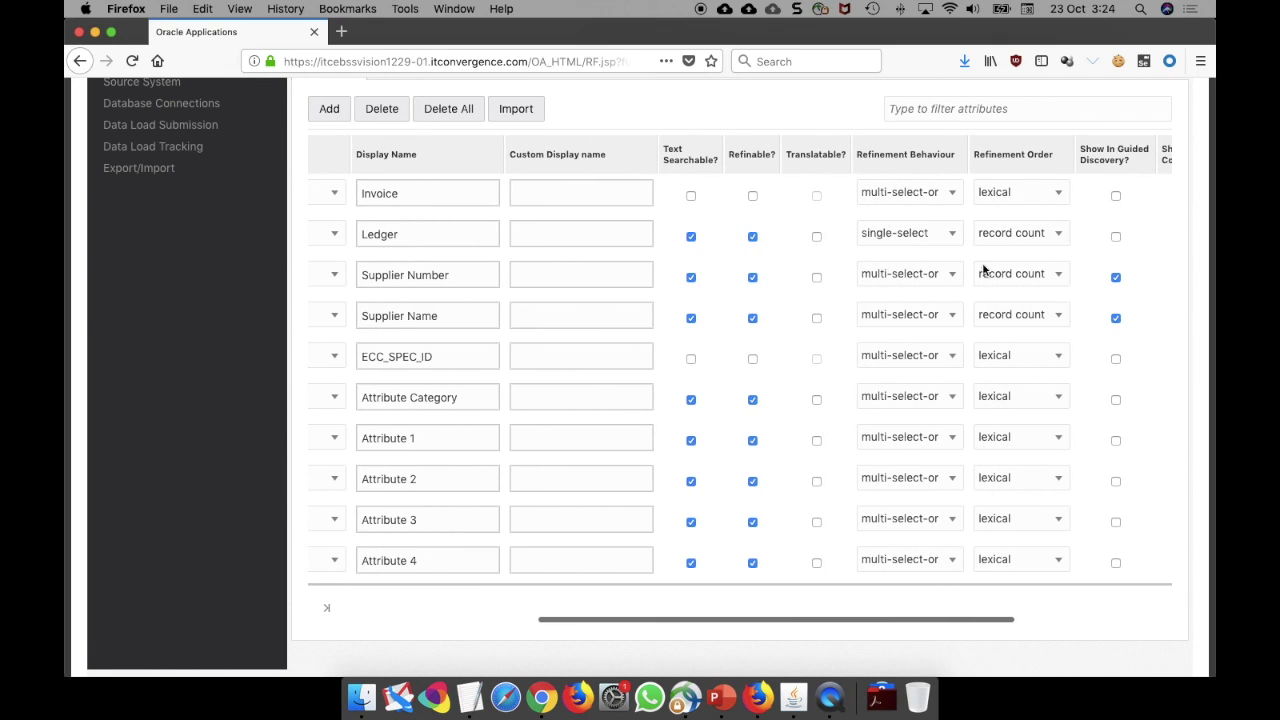
{"action": "scroll", "coordinate": [903, 249], "scroll_direction": "right", "scroll_amount": 3}
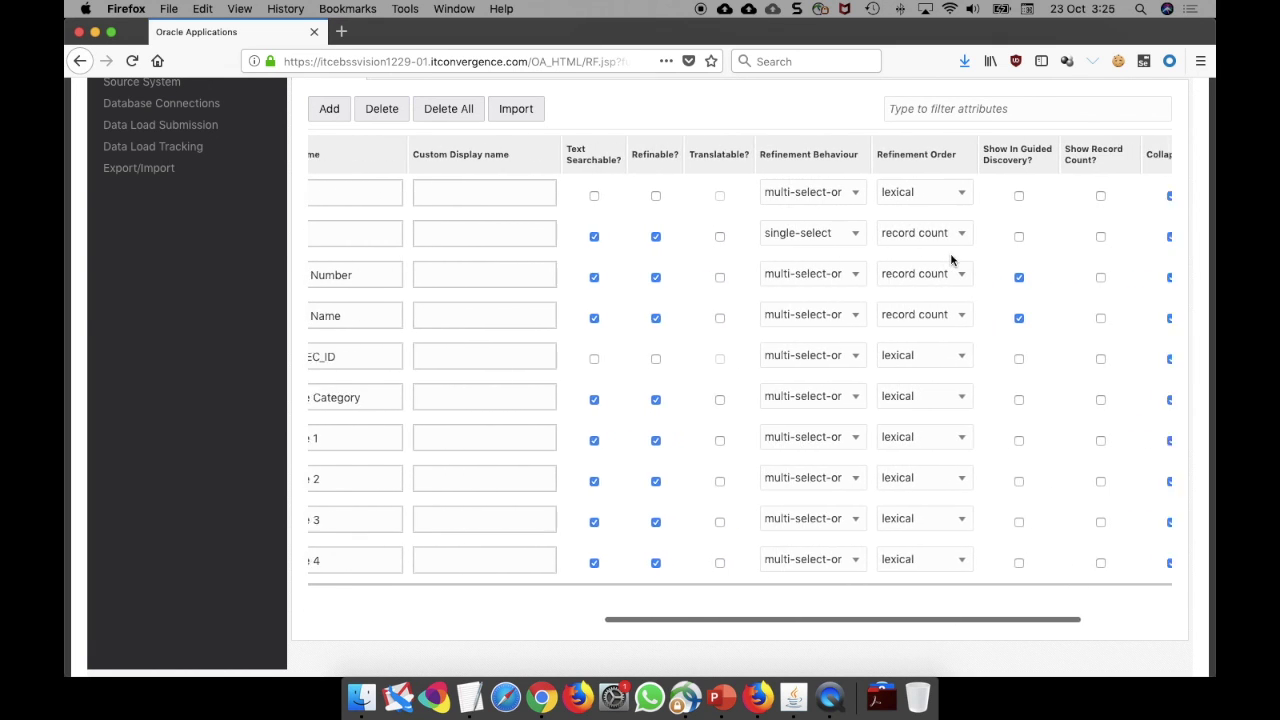
{"action": "scroll", "coordinate": [951, 260], "scroll_direction": "right", "scroll_amount": 4}
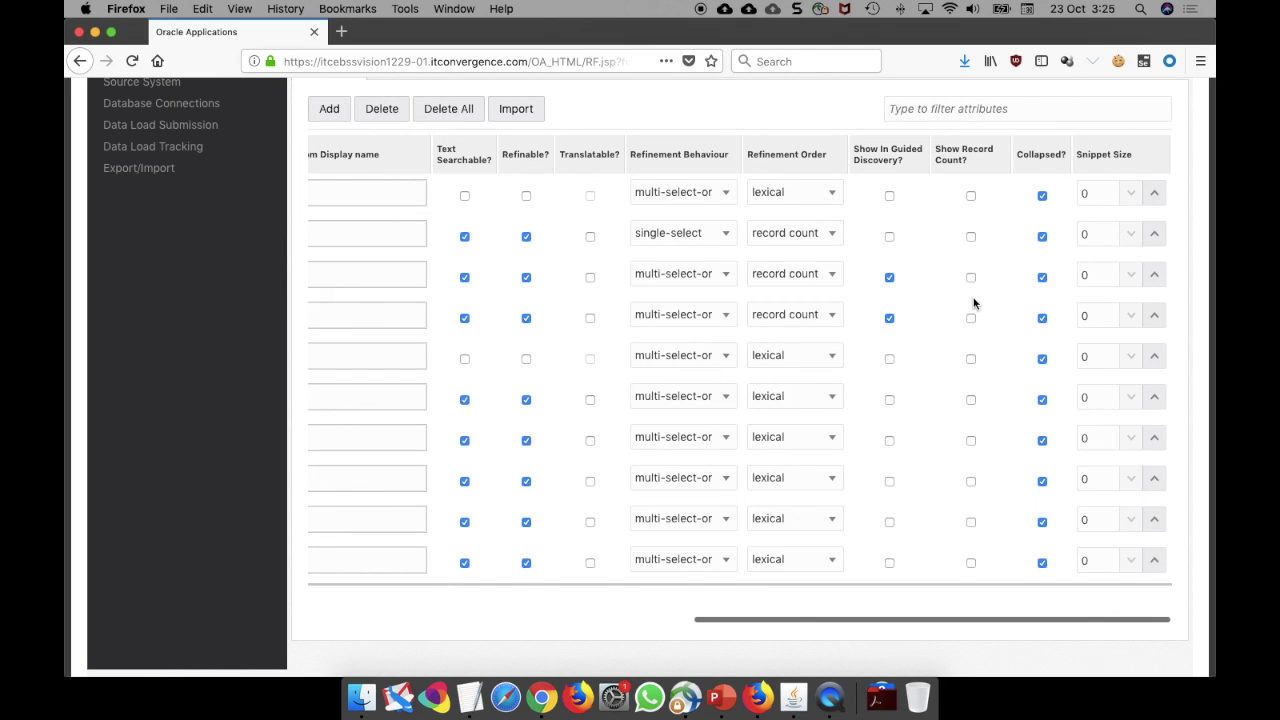
{"action": "scroll", "coordinate": [974, 302], "scroll_direction": "down", "scroll_amount": 1}
{"action": "scroll", "coordinate": [1008, 165], "scroll_direction": "up", "scroll_amount": 1}
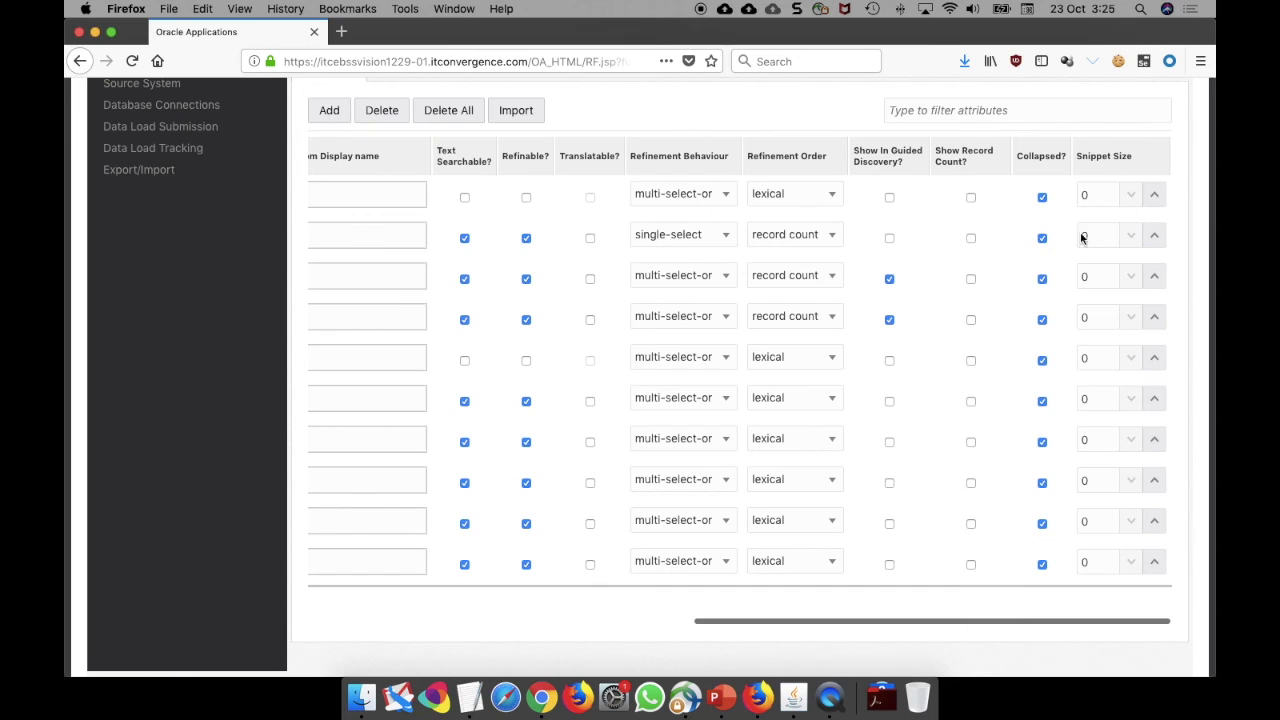
- Display the attribute groups and the record identifiers of the Installments data set
{"action": "scroll", "coordinate": [718, 305], "scroll_direction": "left", "scroll_amount": 5}
{"action": "scroll", "coordinate": [727, 307], "scroll_direction": "up", "scroll_amount": 5}
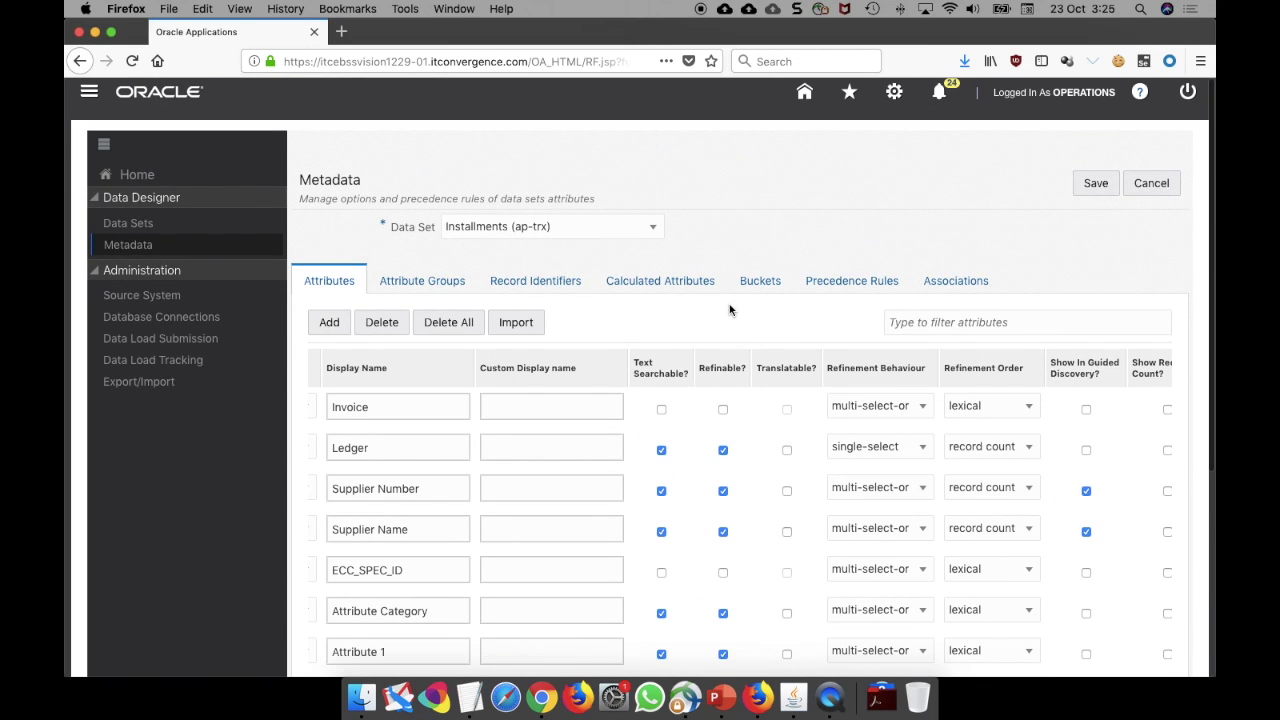
{"action": "left_click", "coordinate": [433, 282]}
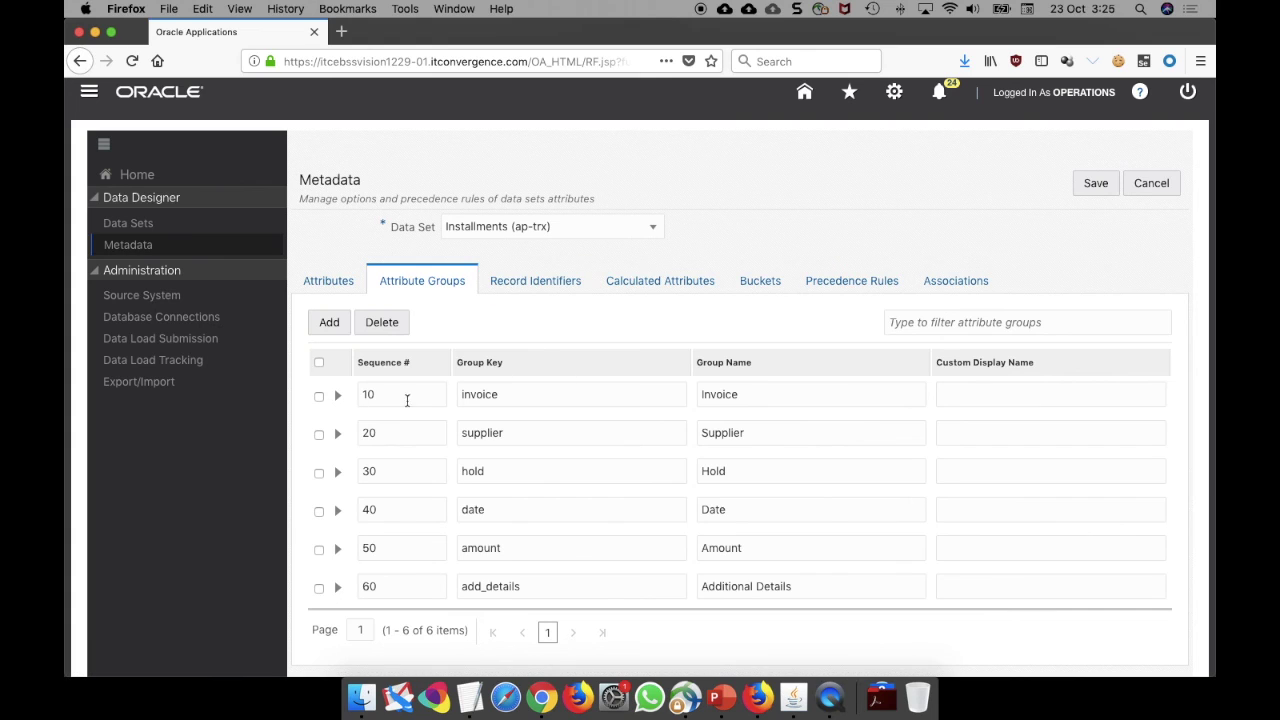
{"action": "left_click", "coordinate": [555, 288]}
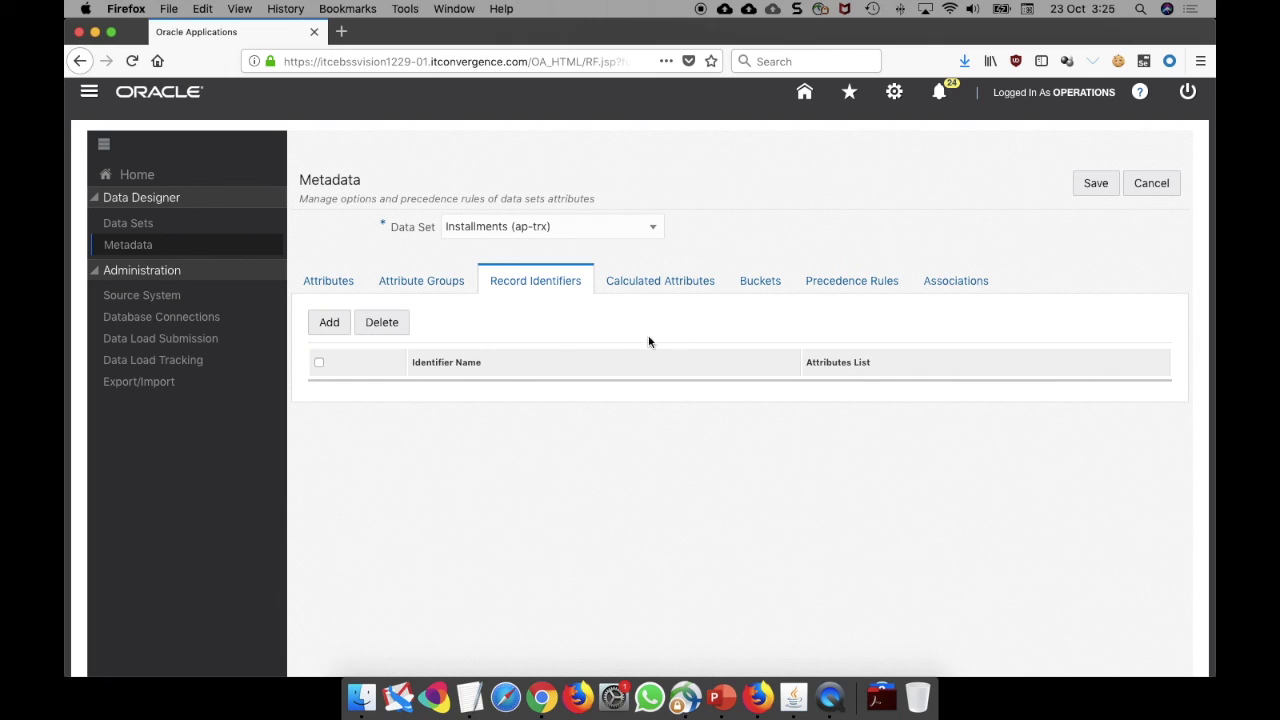
- Display the data set's buckets and expand hold_bucket to review its day ranges
{"action": "left_click", "coordinate": [767, 287]}
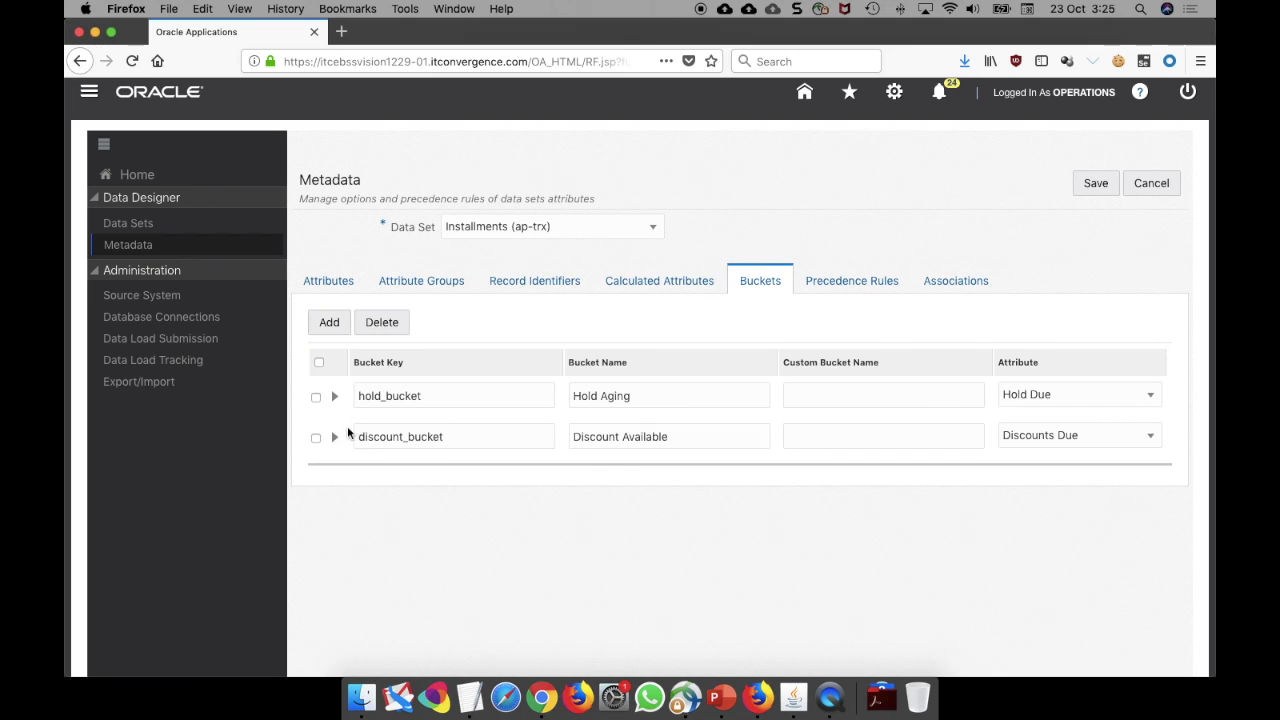
{"action": "left_click", "coordinate": [334, 396]}
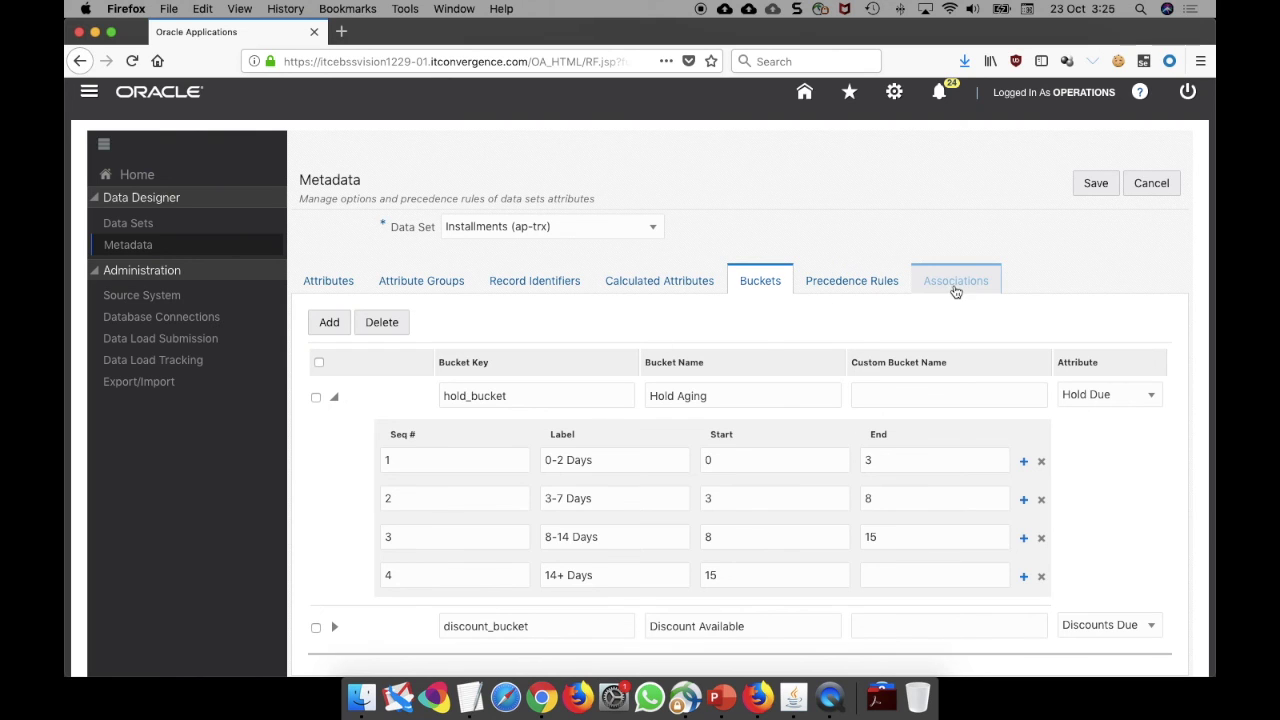
{"action": "scroll", "coordinate": [1056, 293], "scroll_direction": "down", "scroll_amount": 3}
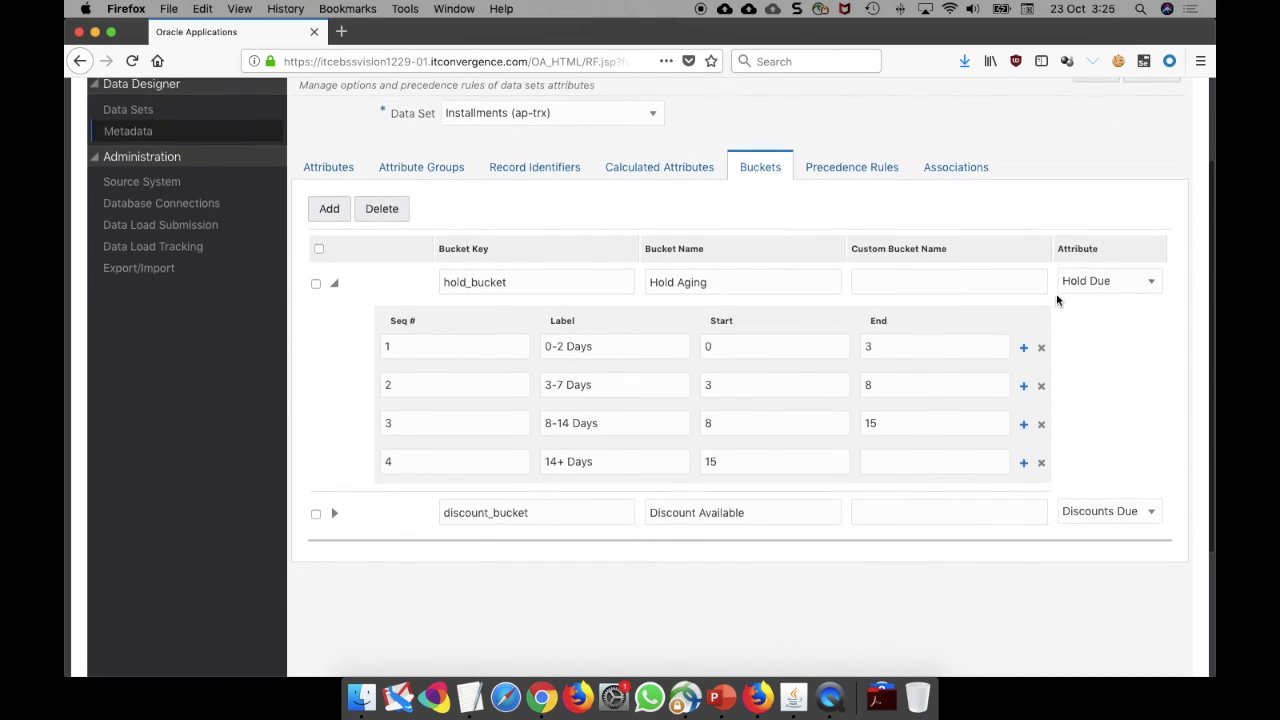
{"action": "scroll", "coordinate": [1056, 293], "scroll_direction": "up", "scroll_amount": 3}
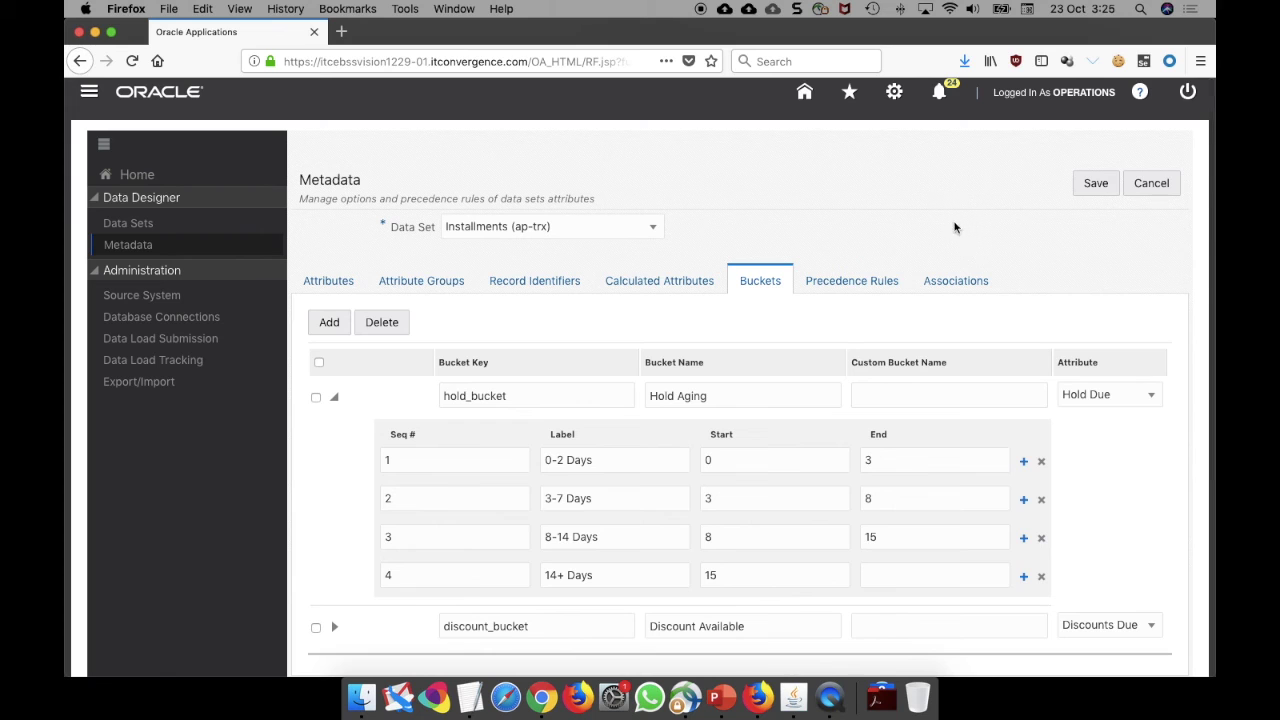
- Leave the metadata of the Installments data set without saving and open the Export/Import page of the administration section
{"action": "left_click", "coordinate": [1153, 186]}
{"action": "left_click", "coordinate": [150, 296]}
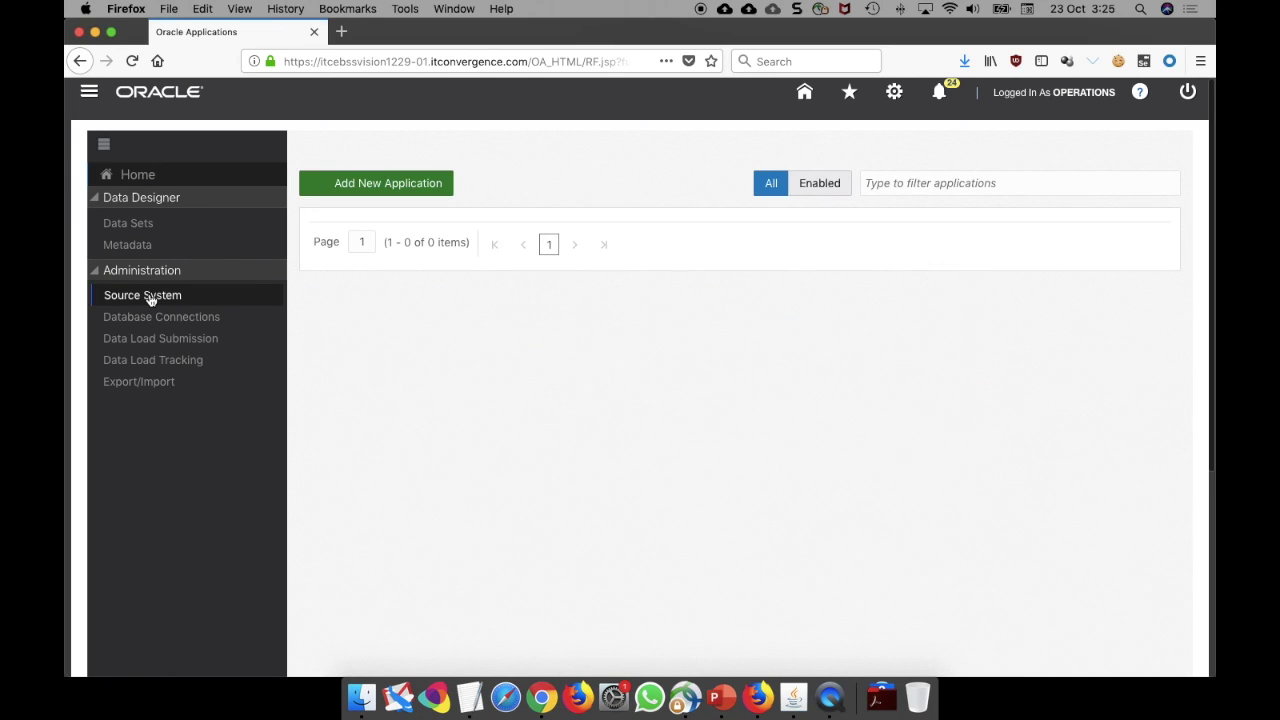
{"action": "left_click", "coordinate": [140, 381]}
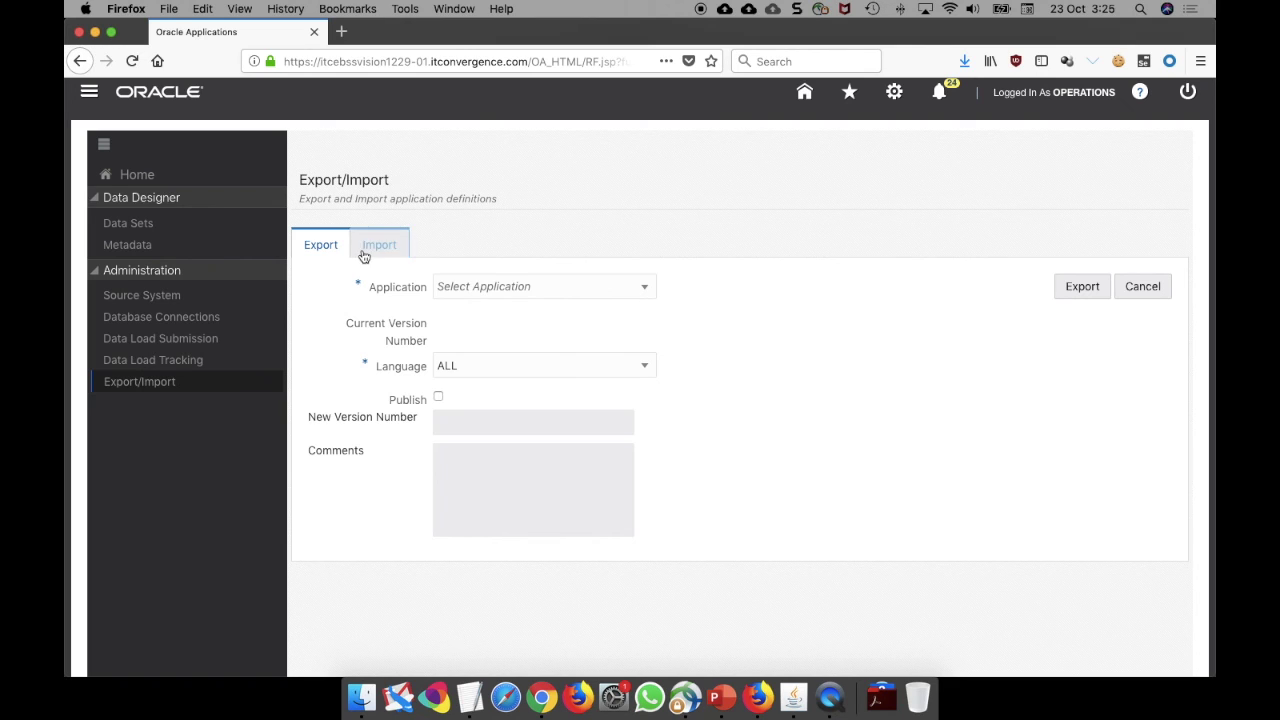
- Open the Payables Command Center from the E-Business Suite home page and view the supplier types offered for its search
{"action": "left_click", "coordinate": [805, 95]}
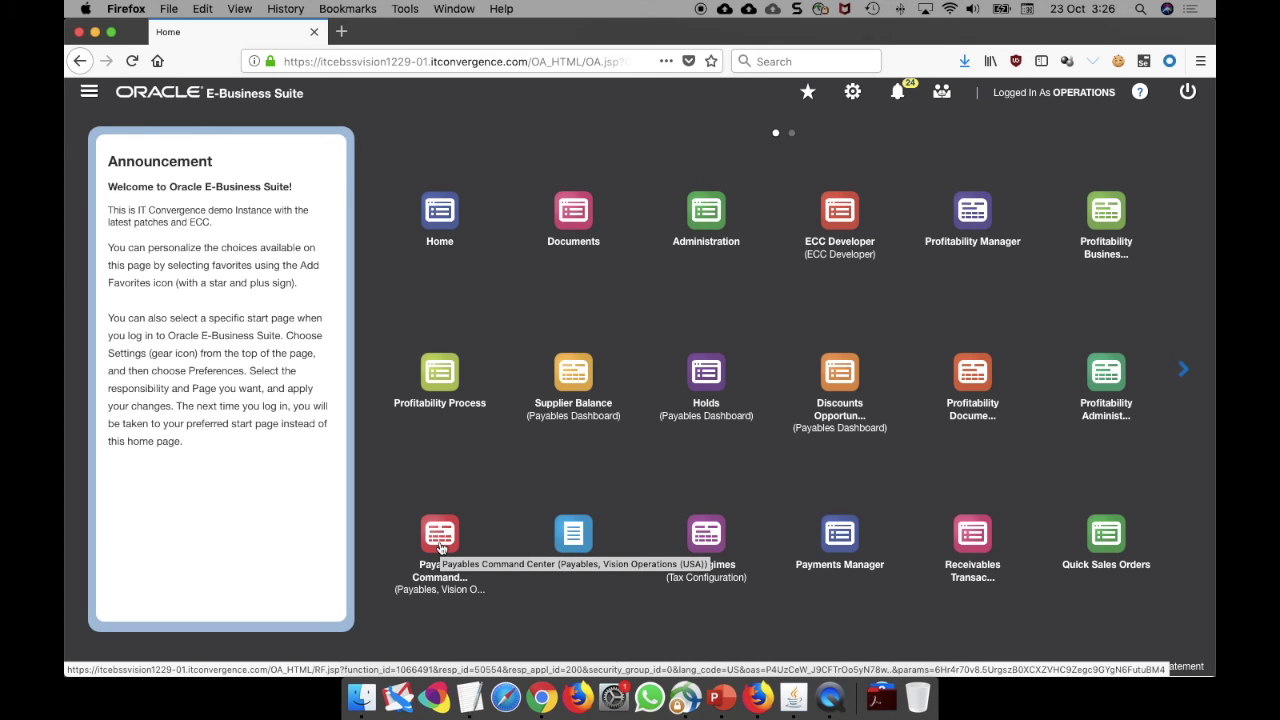
{"action": "left_click", "coordinate": [440, 547]}
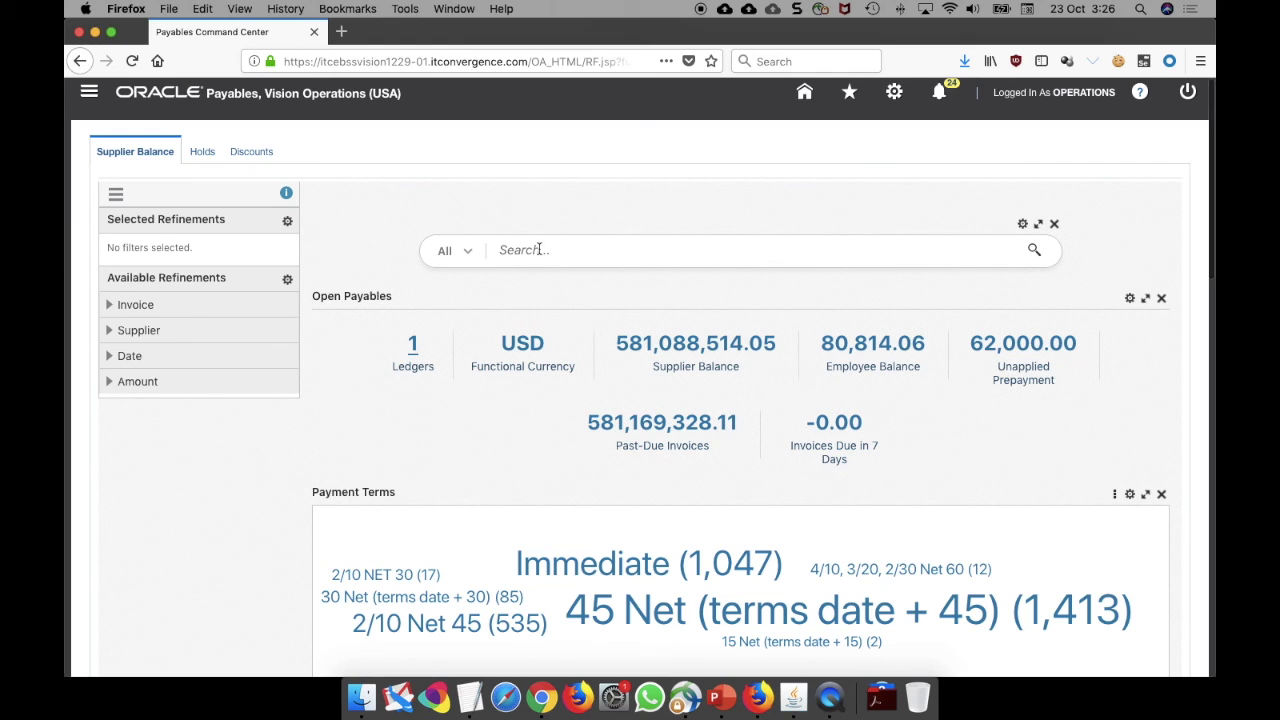
{"action": "left_click", "coordinate": [466, 251]}
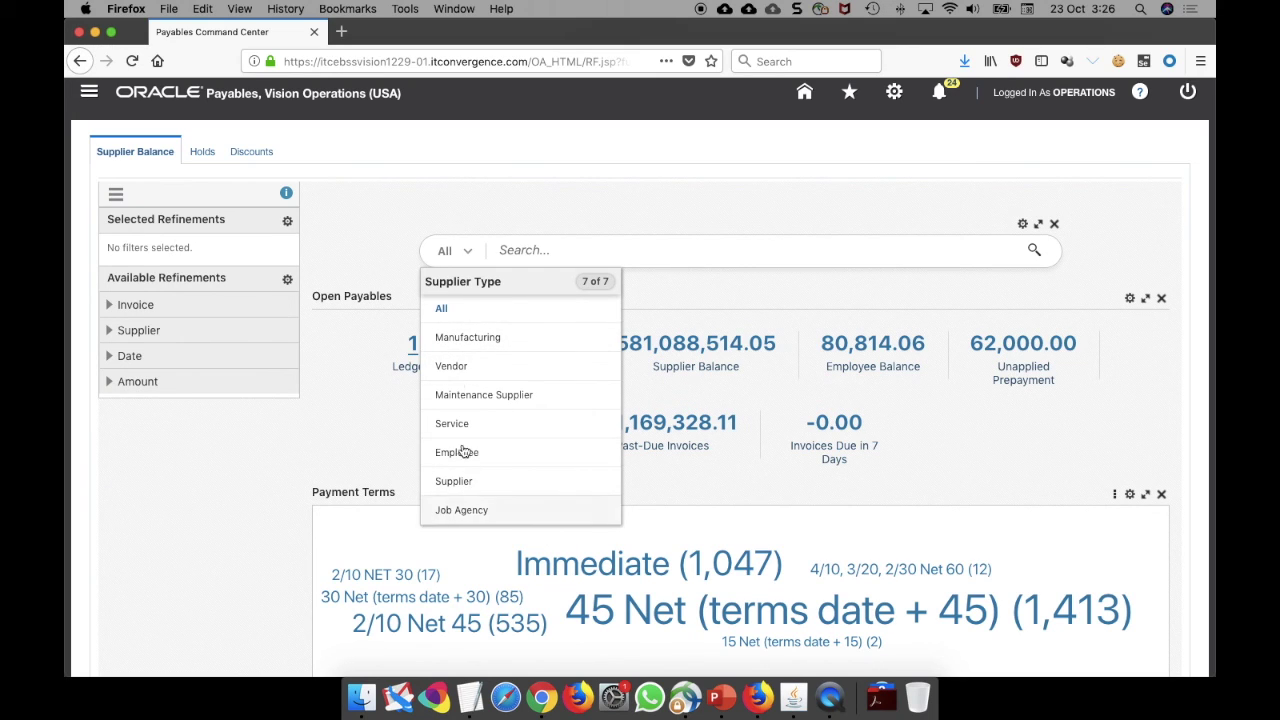
{"action": "left_click", "coordinate": [572, 221]}
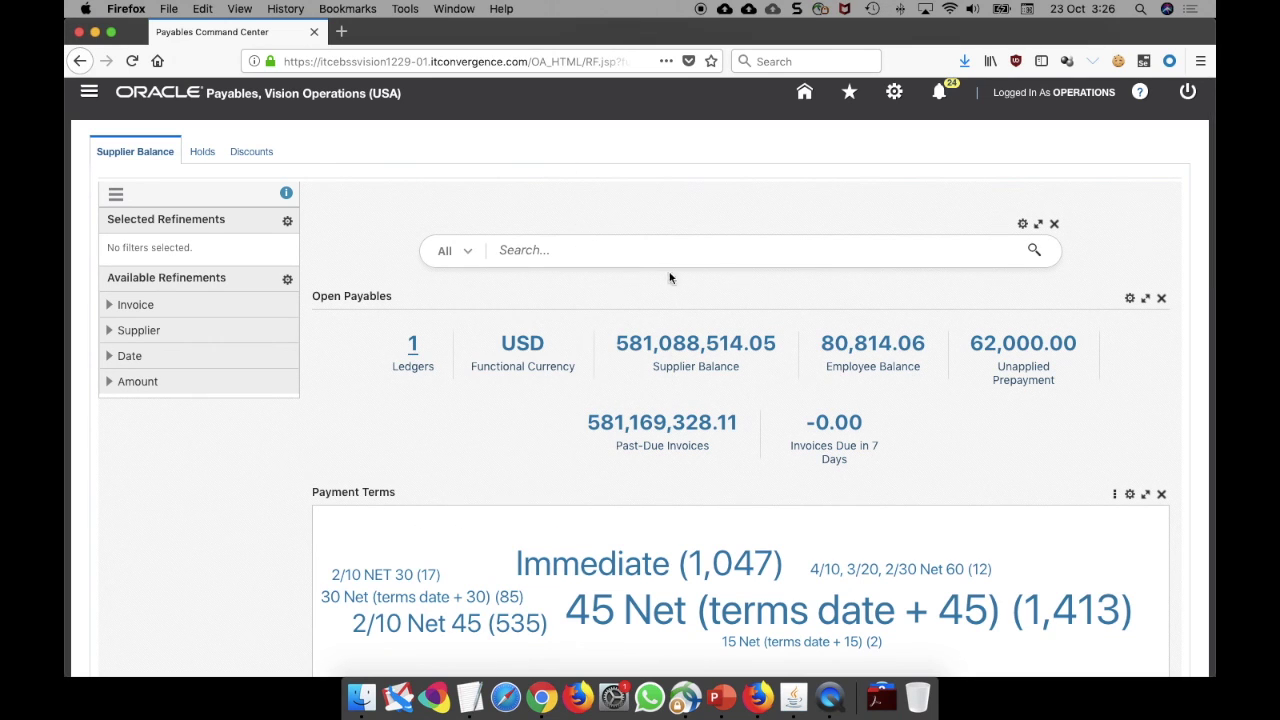
- Examine the Supplier Balance dashboard, including open payables figures, payment terms, validation statuses, past-due and supplier balance charts and the open invoices table
{"action": "scroll", "coordinate": [670, 278], "scroll_direction": "down", "scroll_amount": 2}
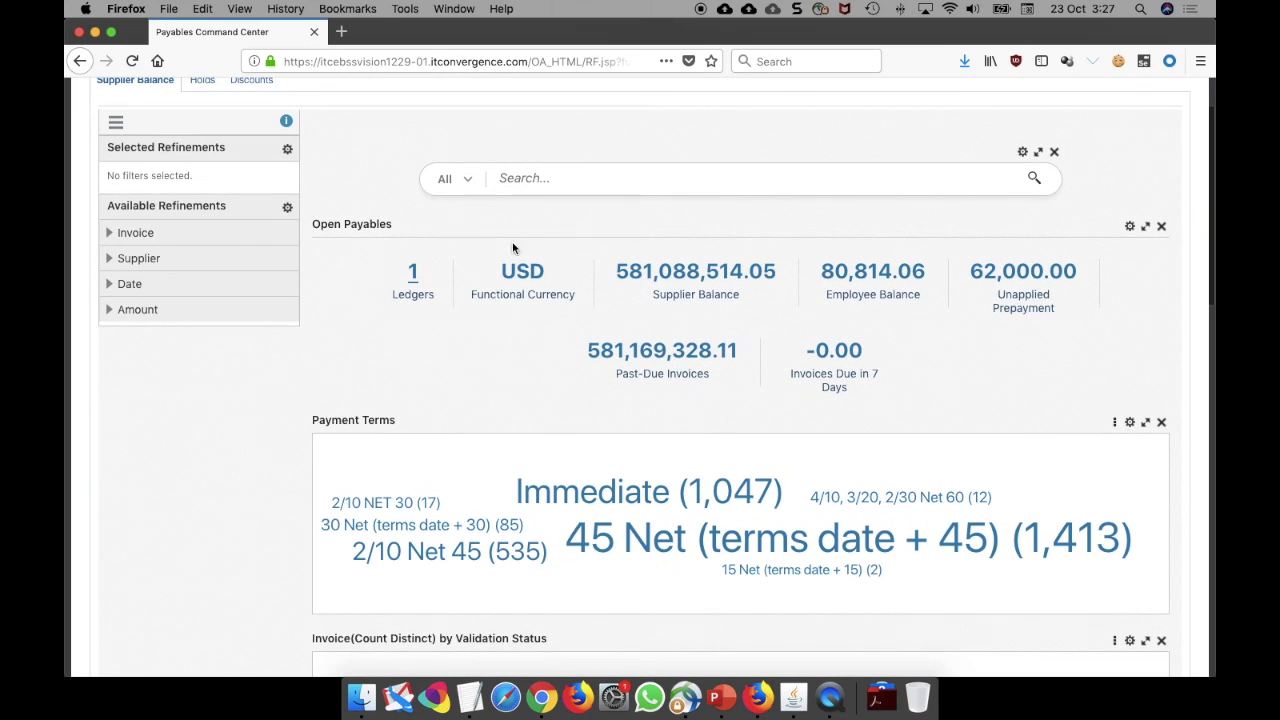
{"action": "scroll", "coordinate": [1023, 342], "scroll_direction": "down", "scroll_amount": 2}
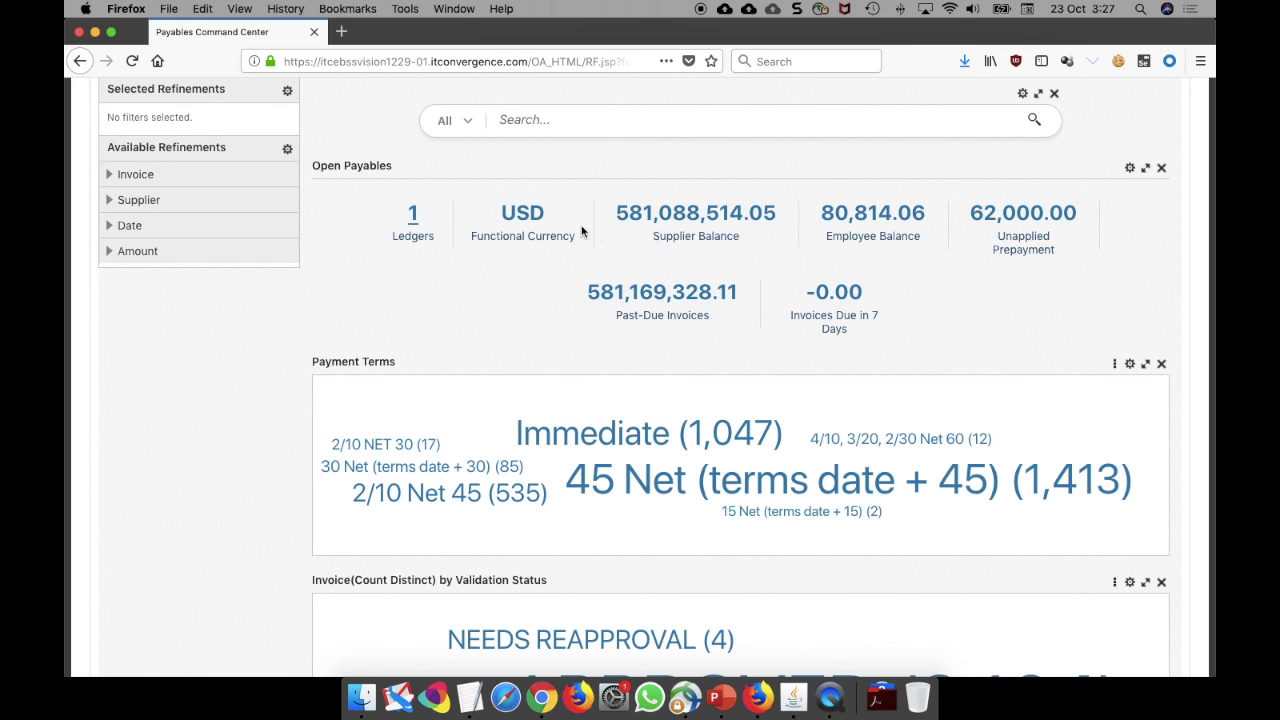
{"action": "scroll", "coordinate": [946, 289], "scroll_direction": "down", "scroll_amount": 5}
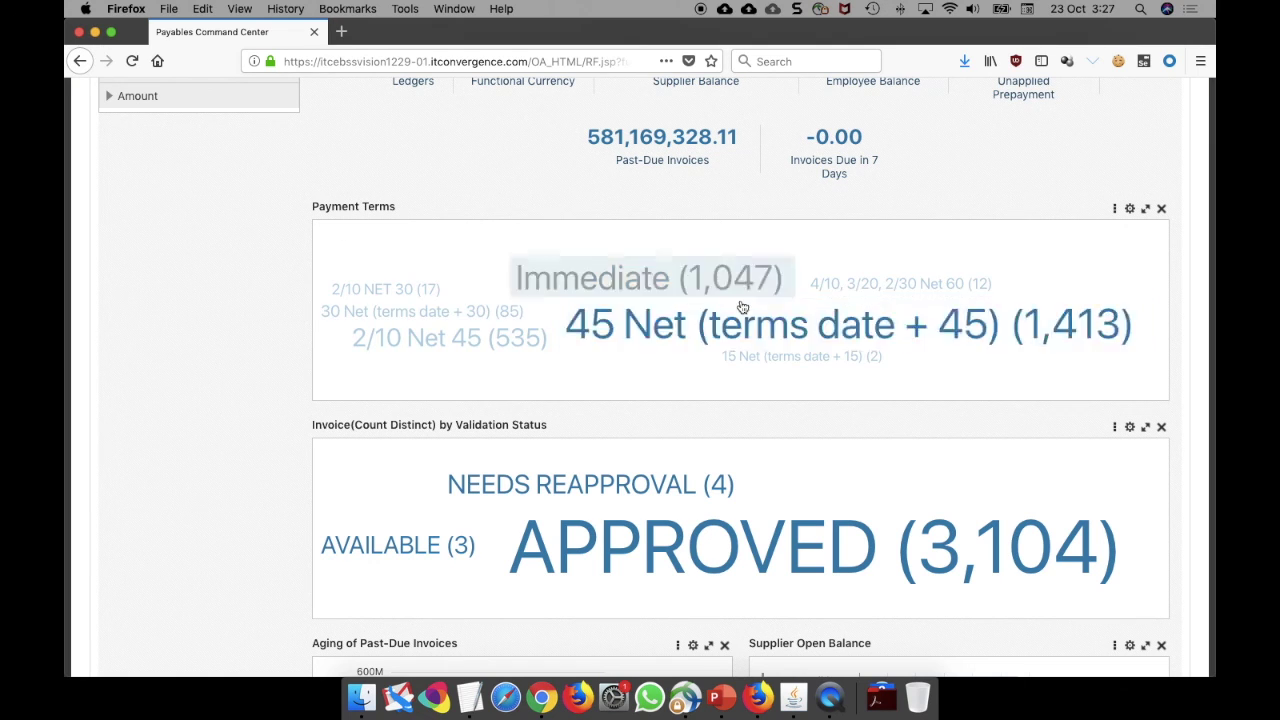
{"action": "scroll", "coordinate": [283, 318], "scroll_direction": "down", "scroll_amount": 2}
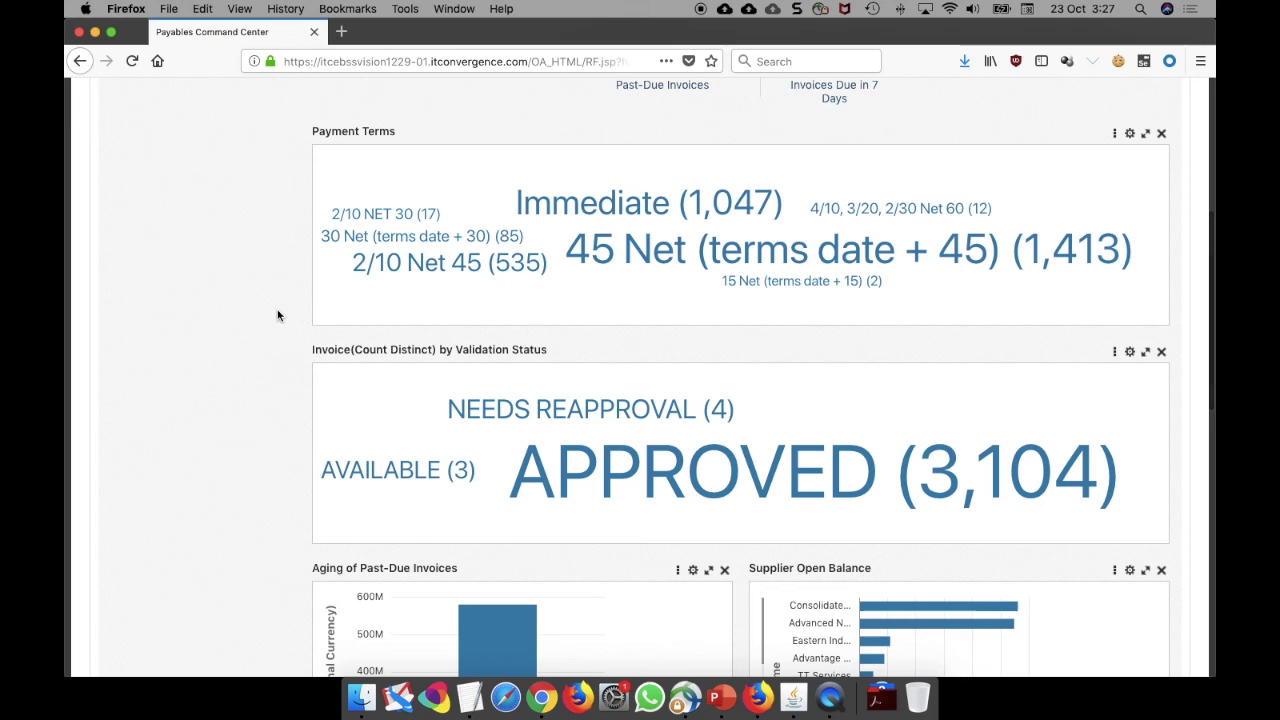
{"action": "scroll", "coordinate": [278, 316], "scroll_direction": "down", "scroll_amount": 12}
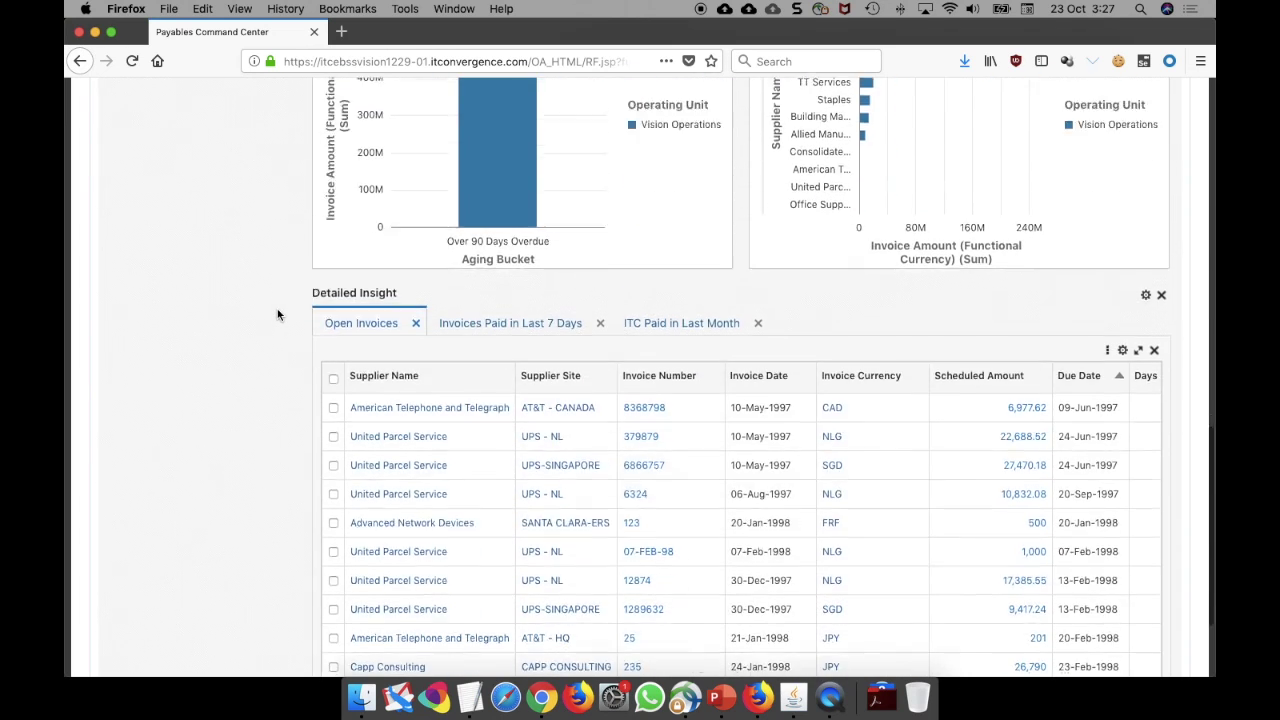
{"action": "scroll", "coordinate": [278, 316], "scroll_direction": "down", "scroll_amount": 2}
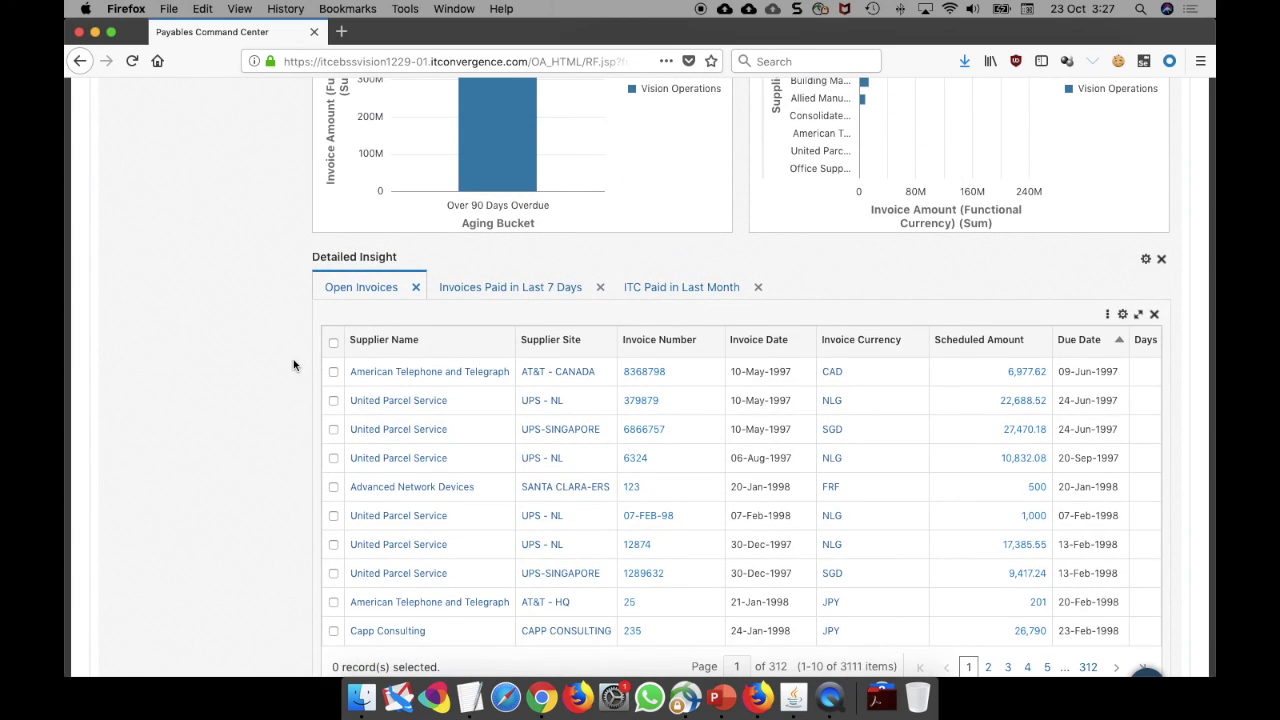
{"action": "scroll", "coordinate": [293, 364], "scroll_direction": "down", "scroll_amount": 2}
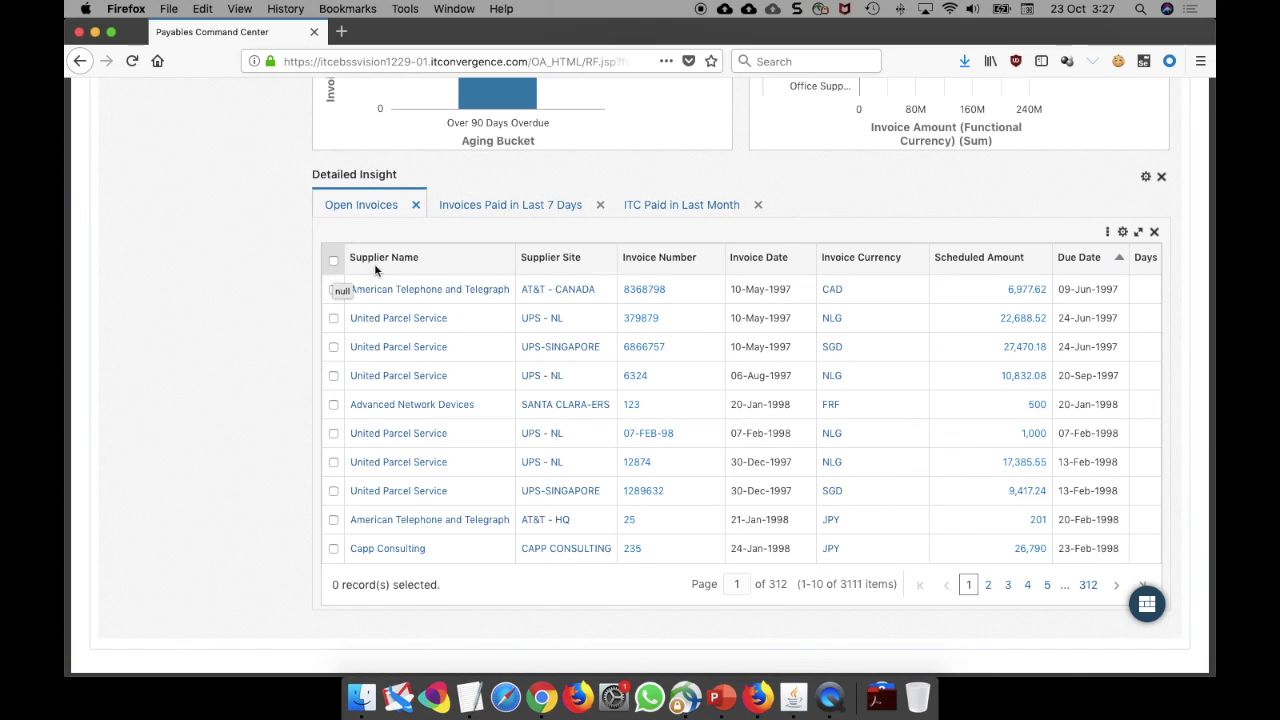
{"action": "scroll", "coordinate": [347, 273], "scroll_direction": "up", "scroll_amount": 20}
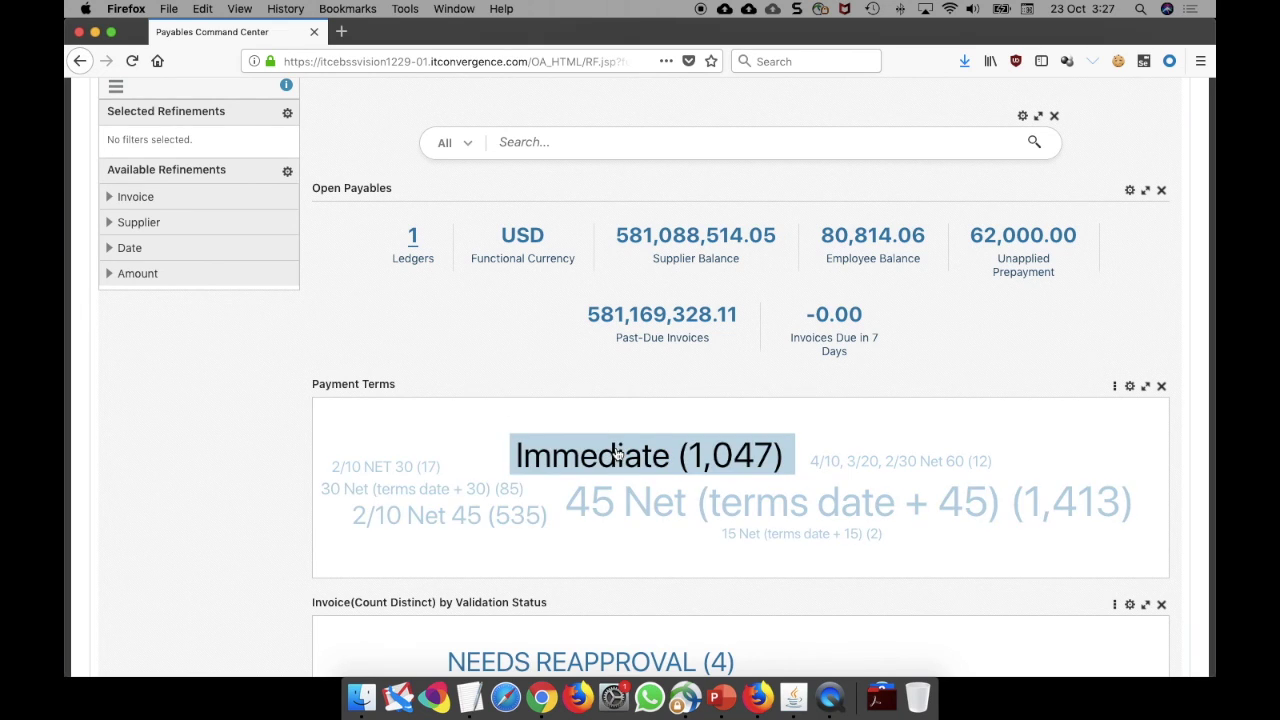
- Refine the Supplier Balance dashboard by the payment term Immediate and the supplier name Advanced Network Devices
{"action": "left_click", "coordinate": [537, 452]}
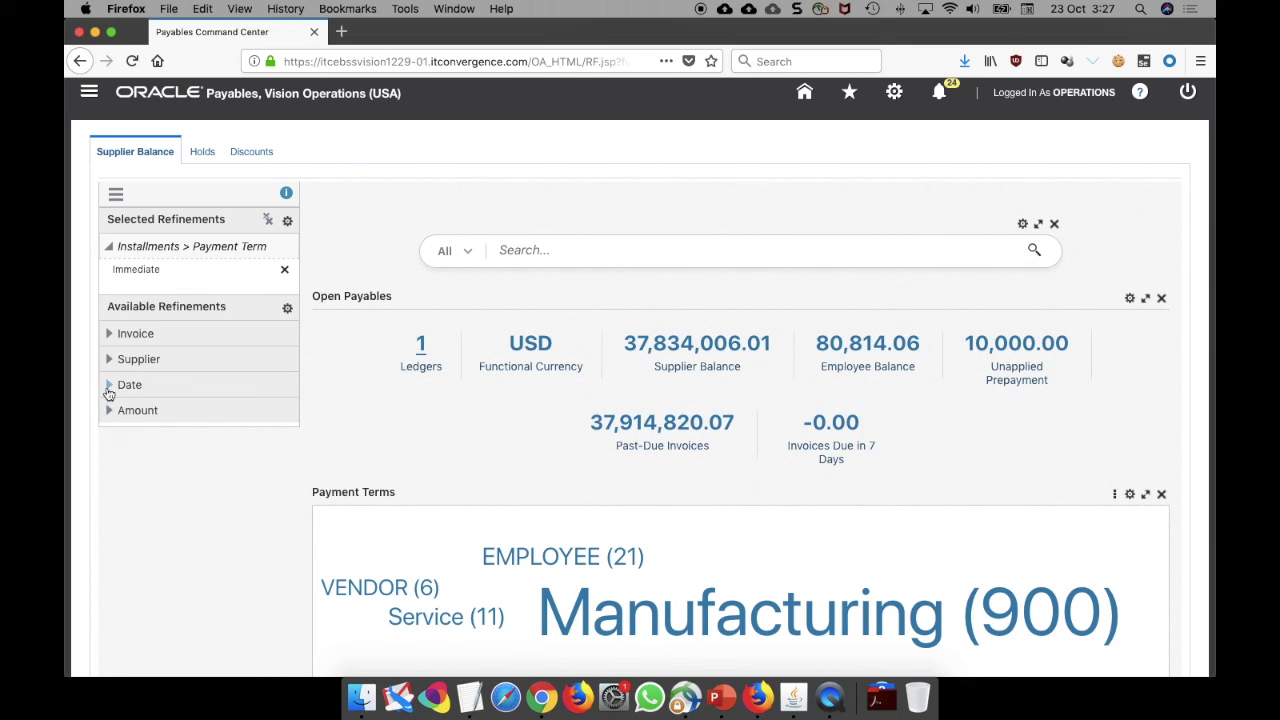
{"action": "left_click", "coordinate": [110, 362]}
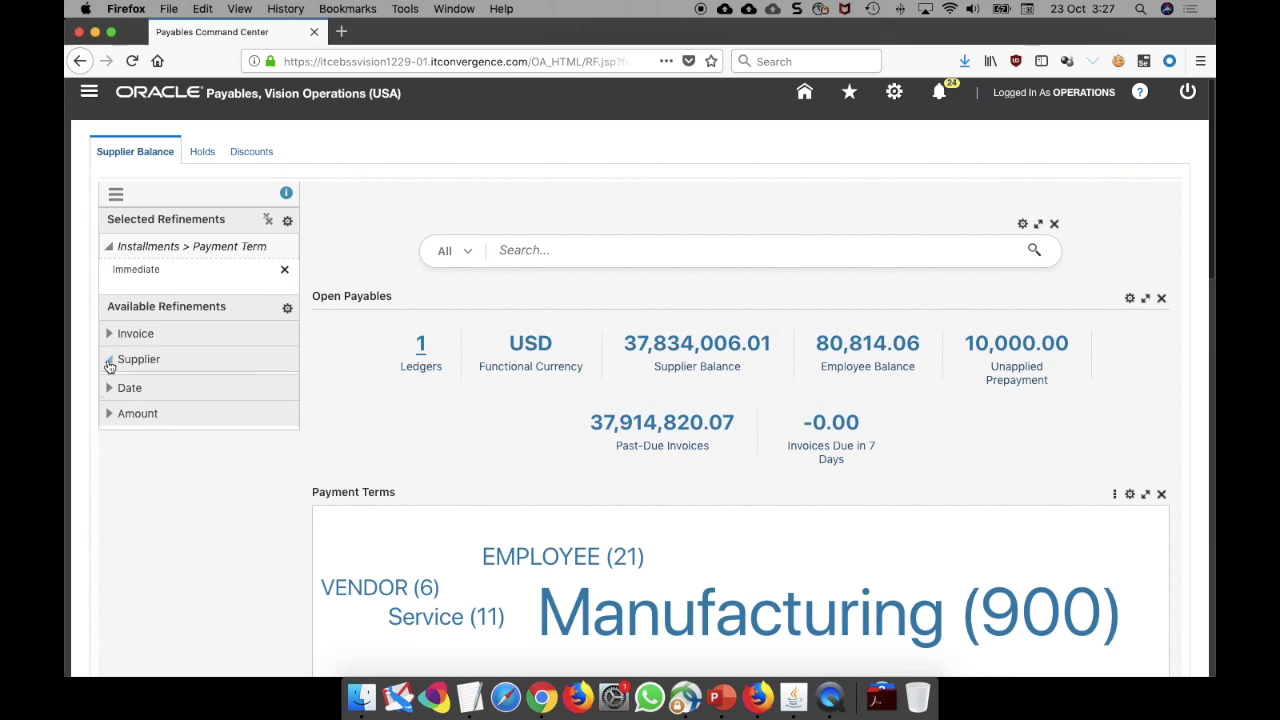
{"action": "left_click", "coordinate": [116, 408]}
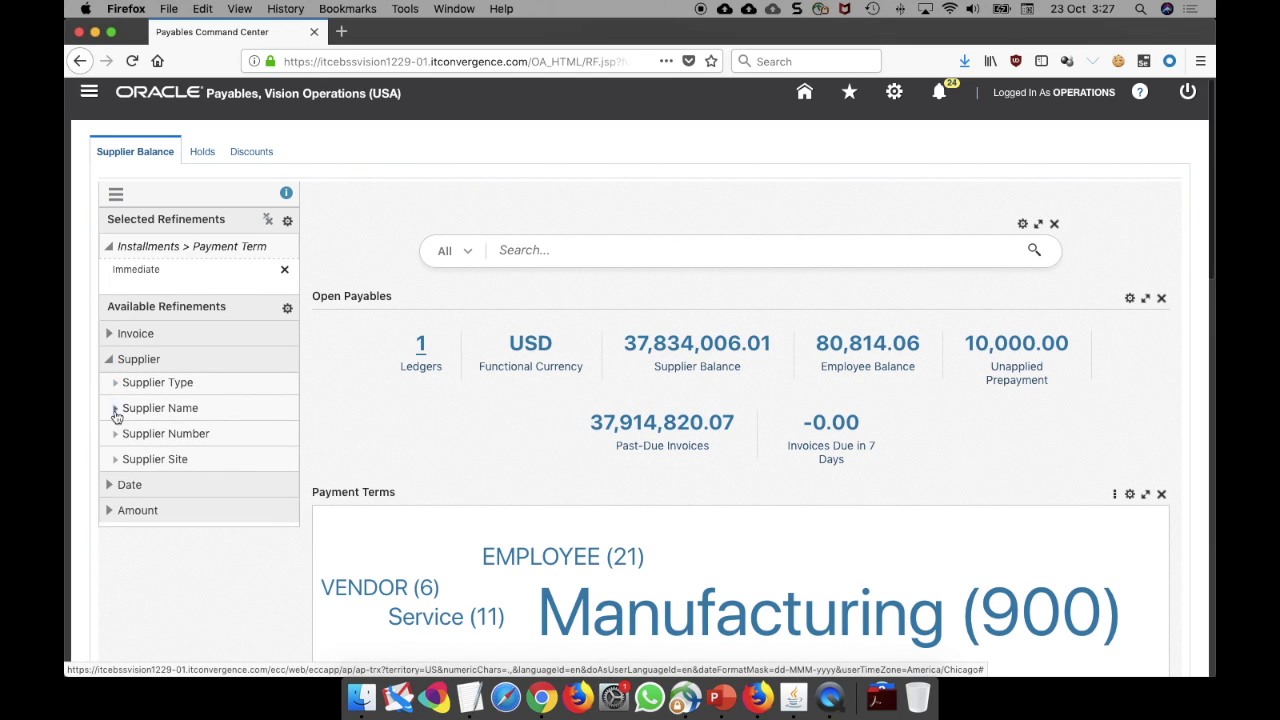
{"action": "scroll", "coordinate": [200, 445], "scroll_direction": "down", "scroll_amount": 1}
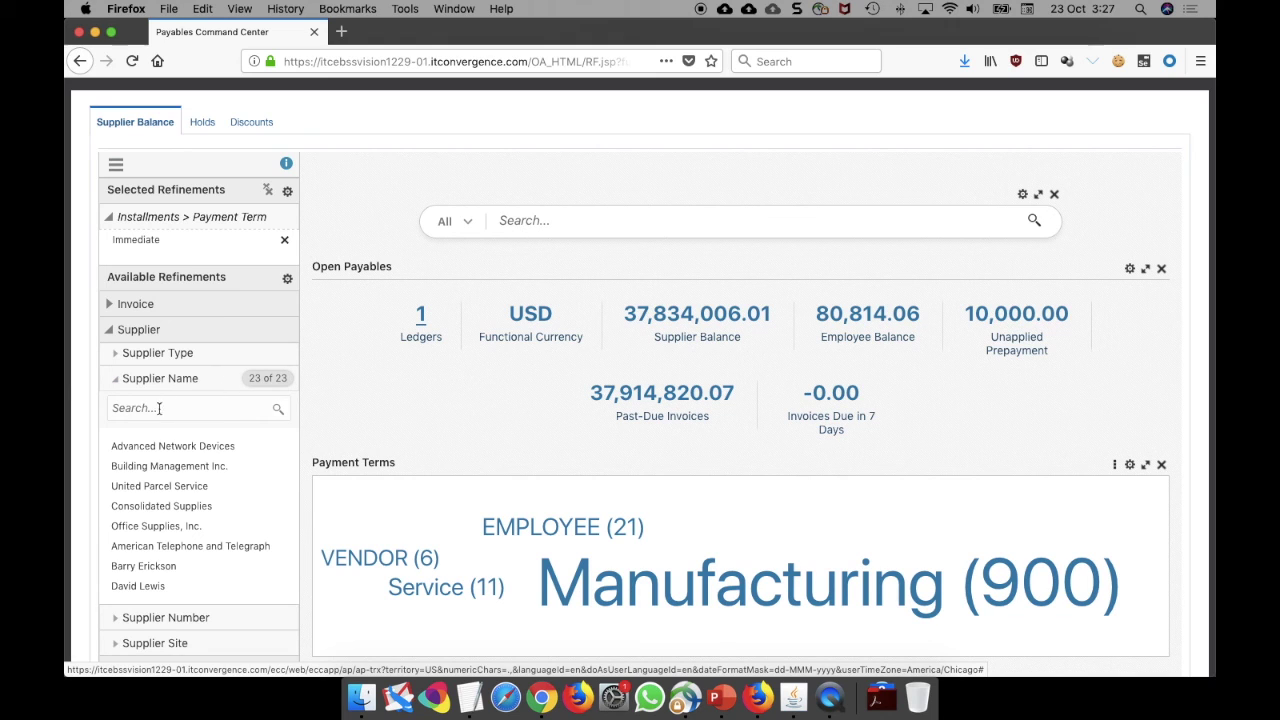
{"action": "left_click", "coordinate": [184, 451]}
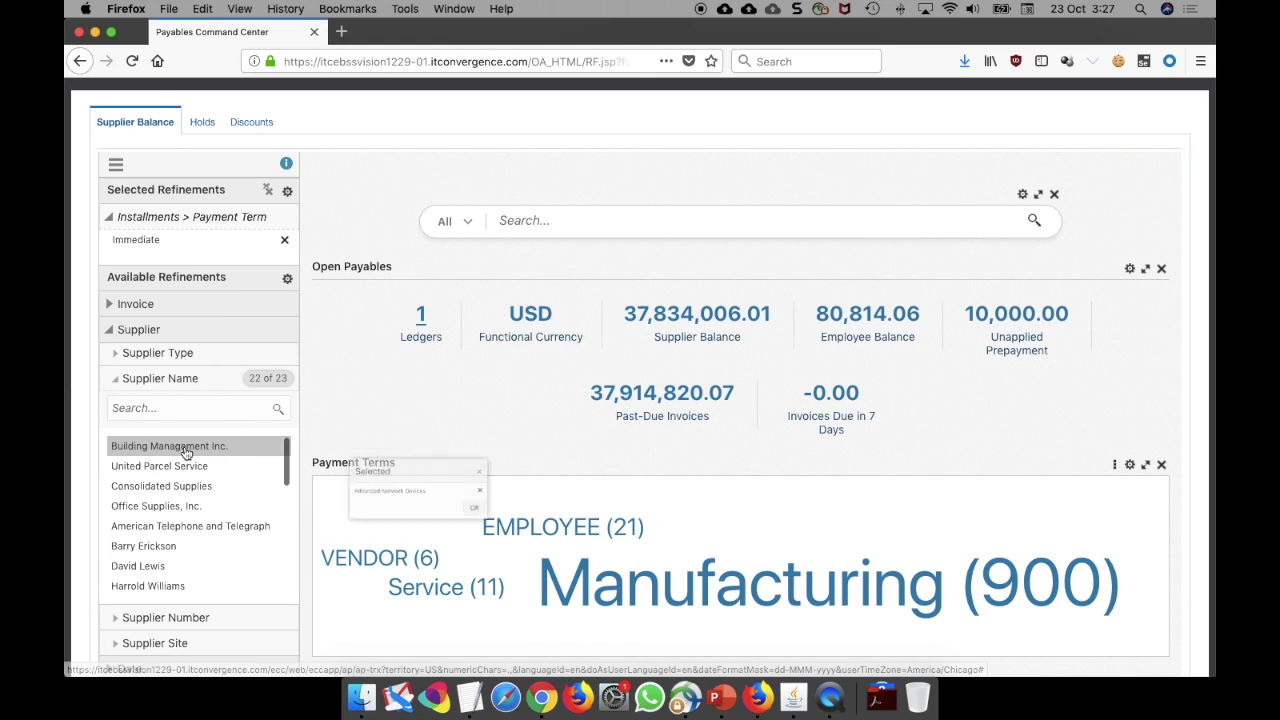
{"action": "left_click", "coordinate": [516, 521]}
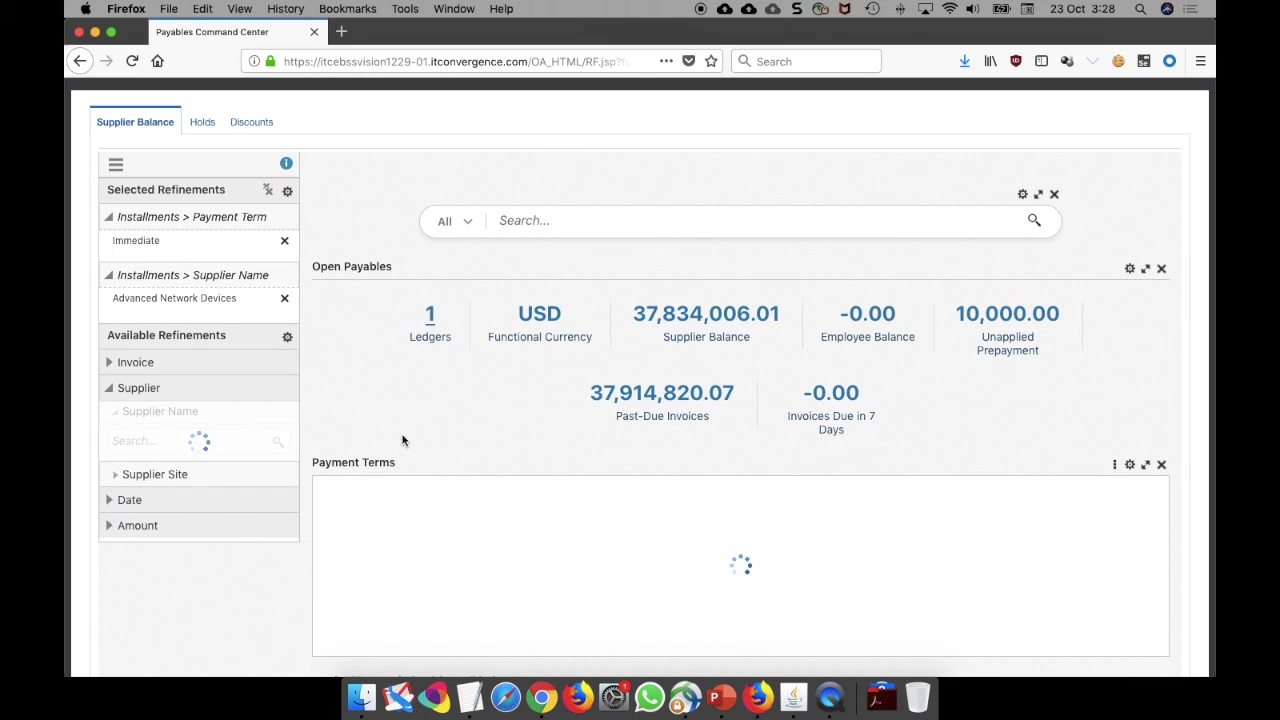
- Open the USD 42 invoice dated 20-Sep-2004 from the open invoices table in the Invoice Workbench, launching it with Java Web Start
{"action": "scroll", "coordinate": [300, 597], "scroll_direction": "down", "scroll_amount": 3}
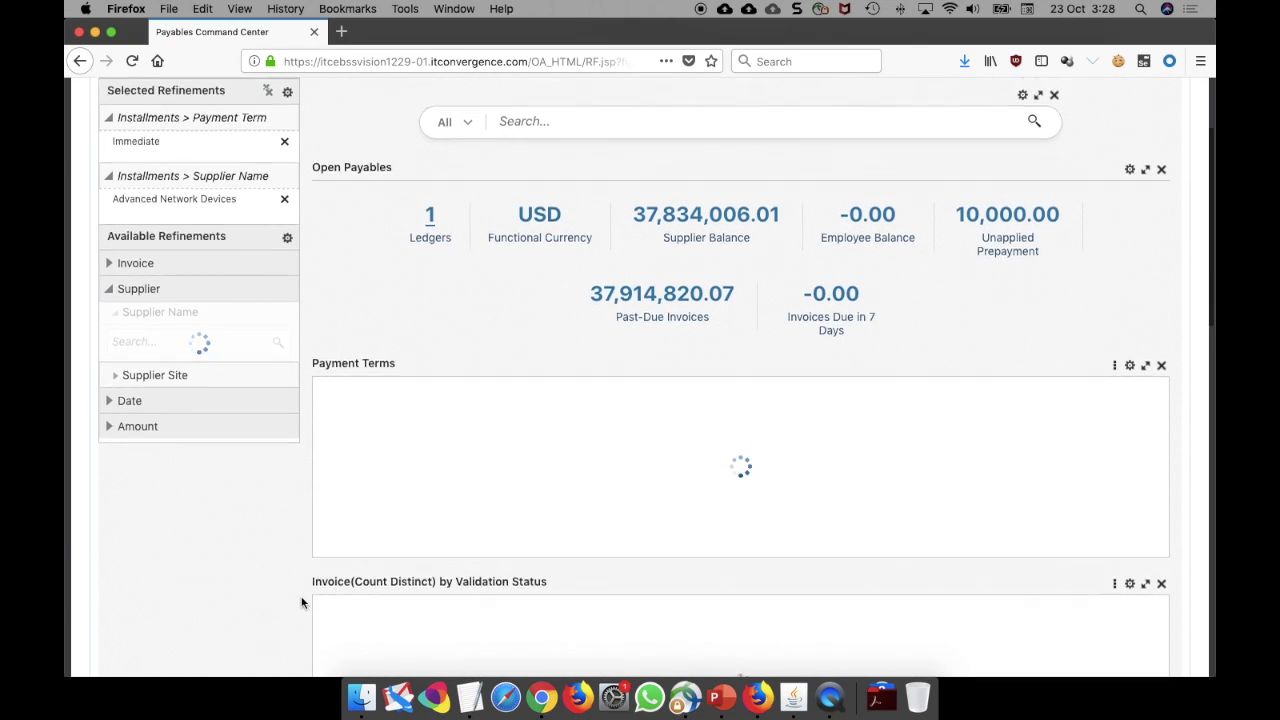
{"action": "scroll", "coordinate": [408, 300], "scroll_direction": "down", "scroll_amount": 5}
{"action": "scroll", "coordinate": [340, 261], "scroll_direction": "down", "scroll_amount": 5}
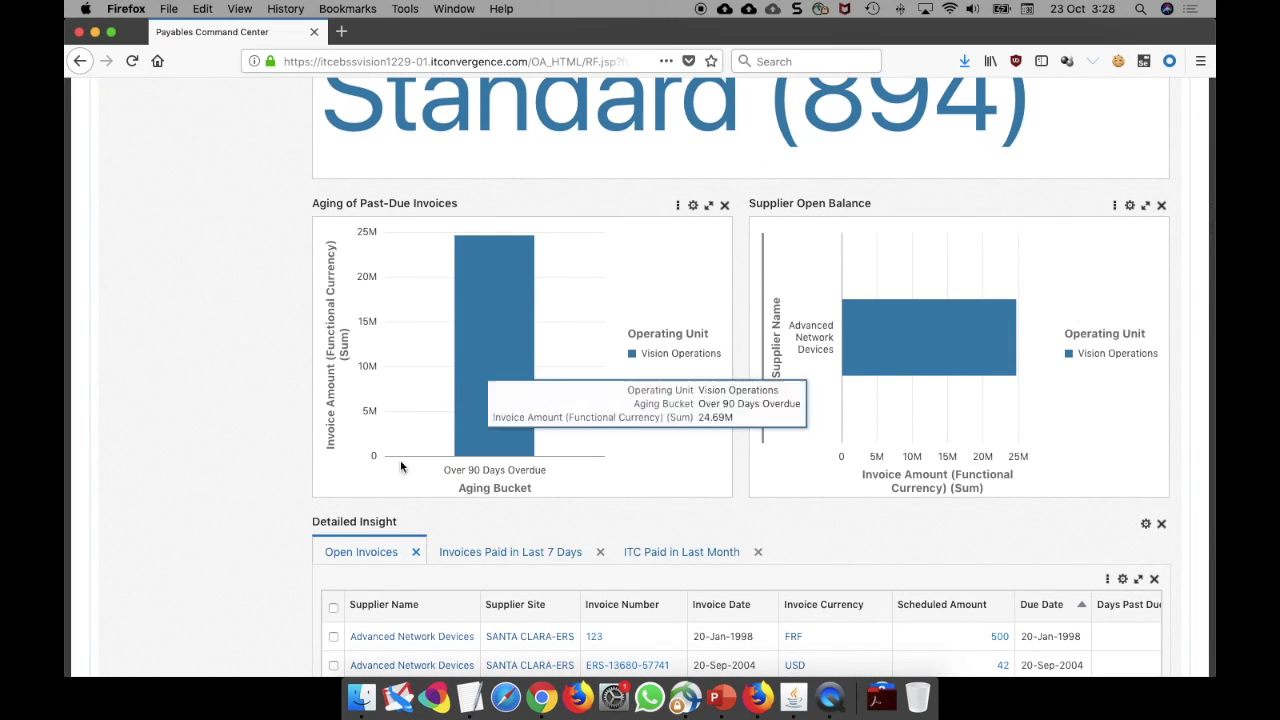
{"action": "scroll", "coordinate": [290, 426], "scroll_direction": "down", "scroll_amount": 3}
{"action": "scroll", "coordinate": [291, 428], "scroll_direction": "down", "scroll_amount": 2}
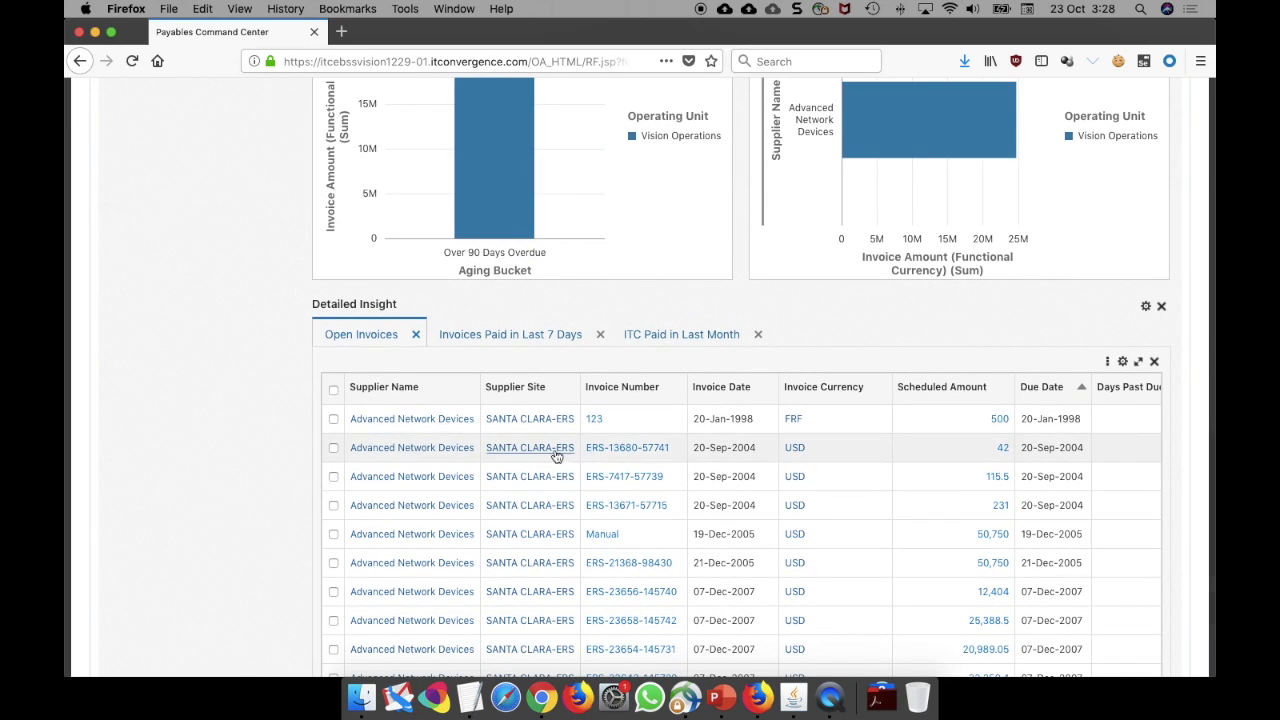
{"action": "left_click", "coordinate": [627, 452]}
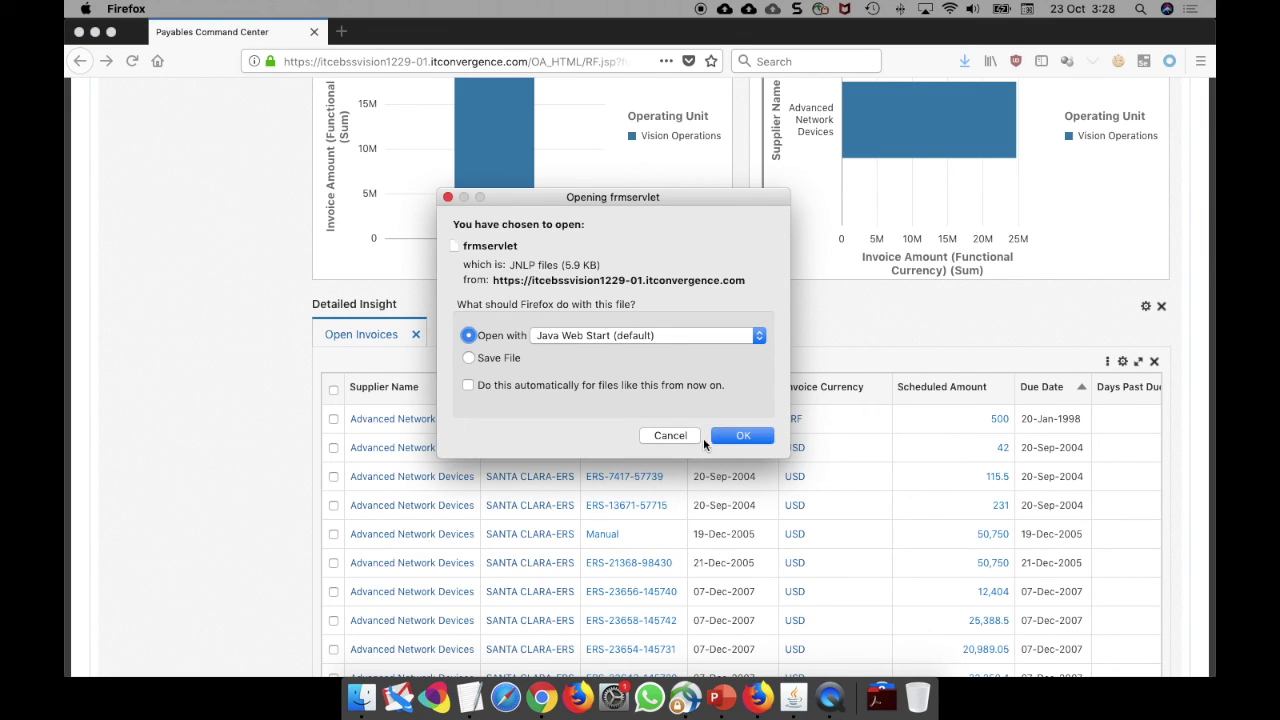
{"action": "key", "text": "Return"}
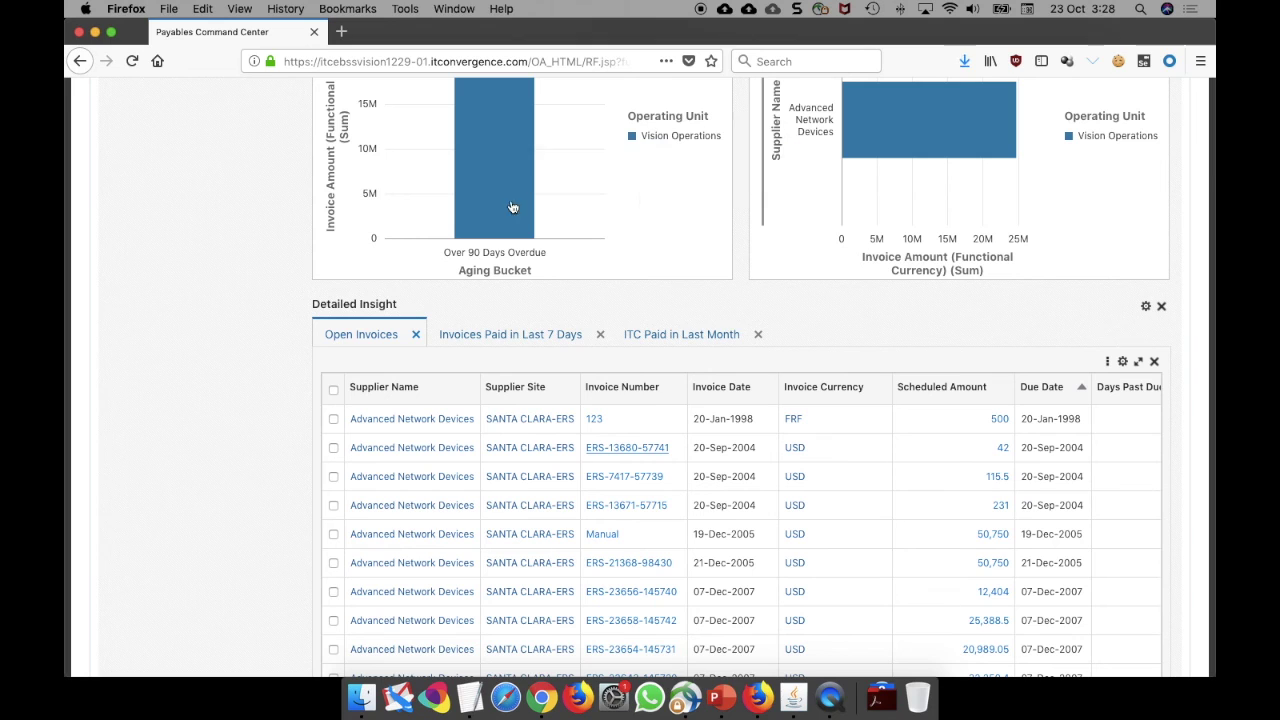
{"action": "left_click", "coordinate": [866, 697]}
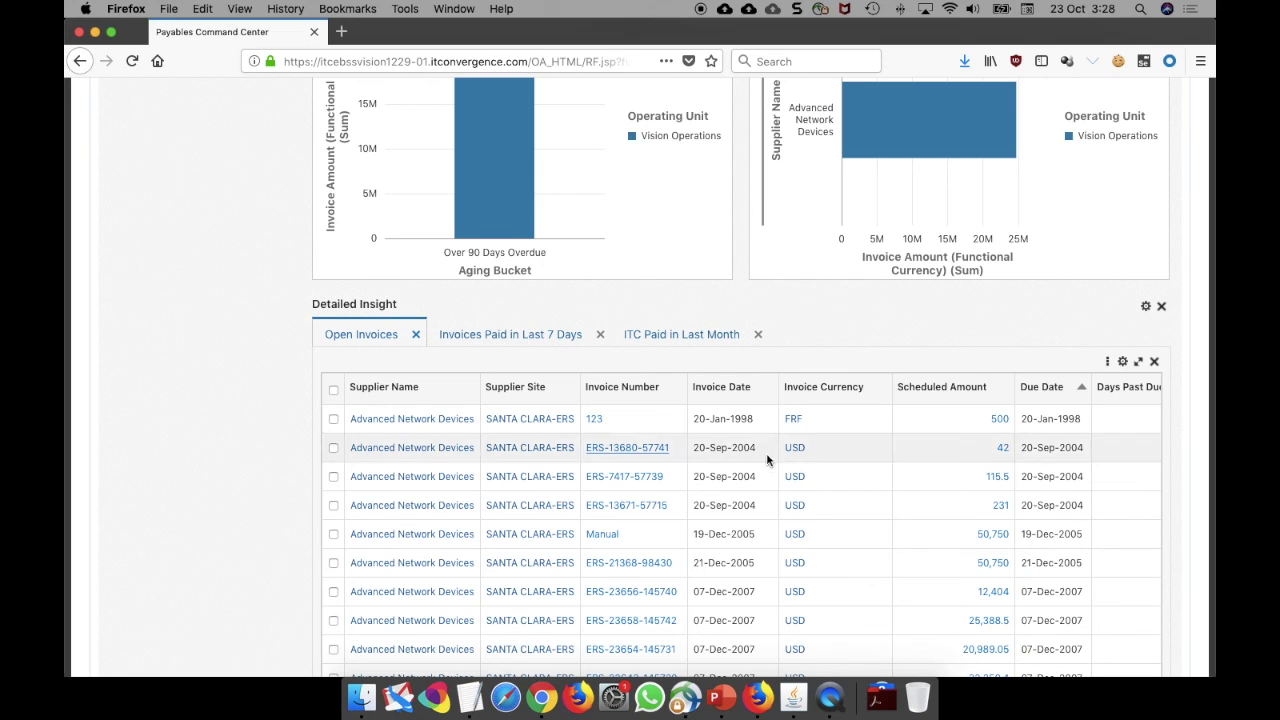
{"action": "left_click", "coordinate": [796, 702]}
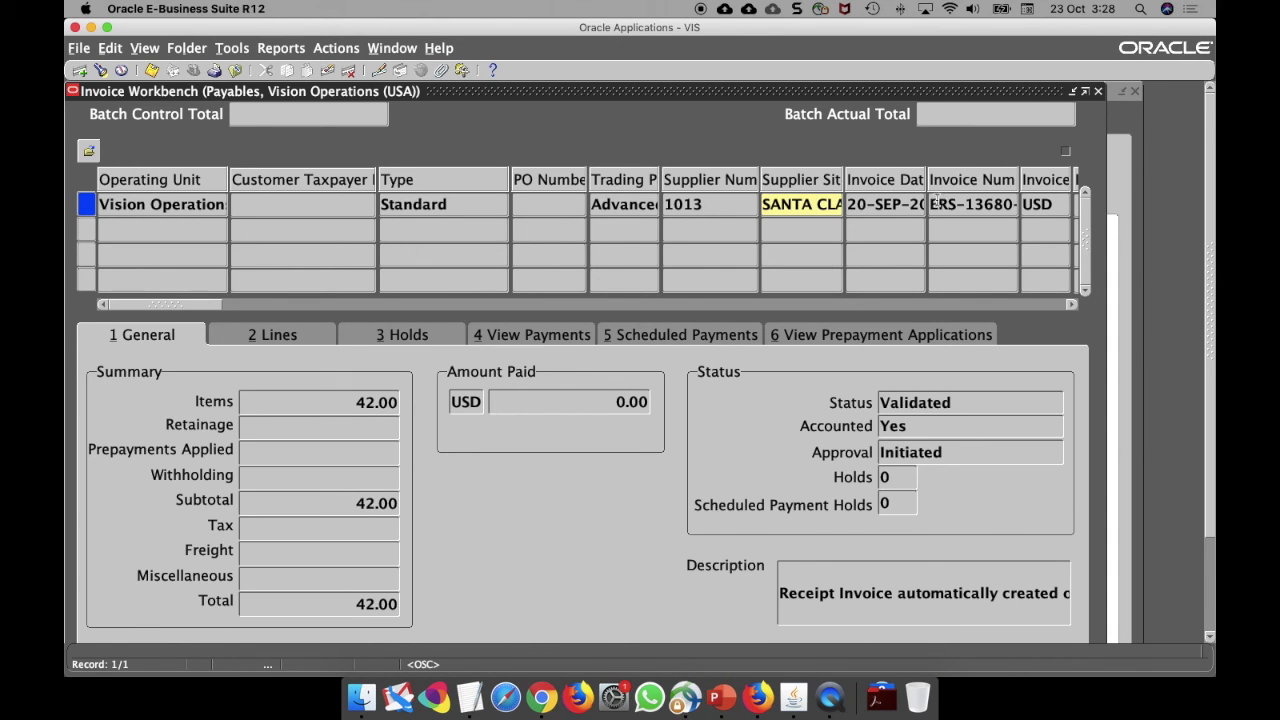
- Switch back to Firefox and review the refined dashboard's charts, open invoices, summary figures and selected refinements
{"action": "left_click", "coordinate": [757, 697]}
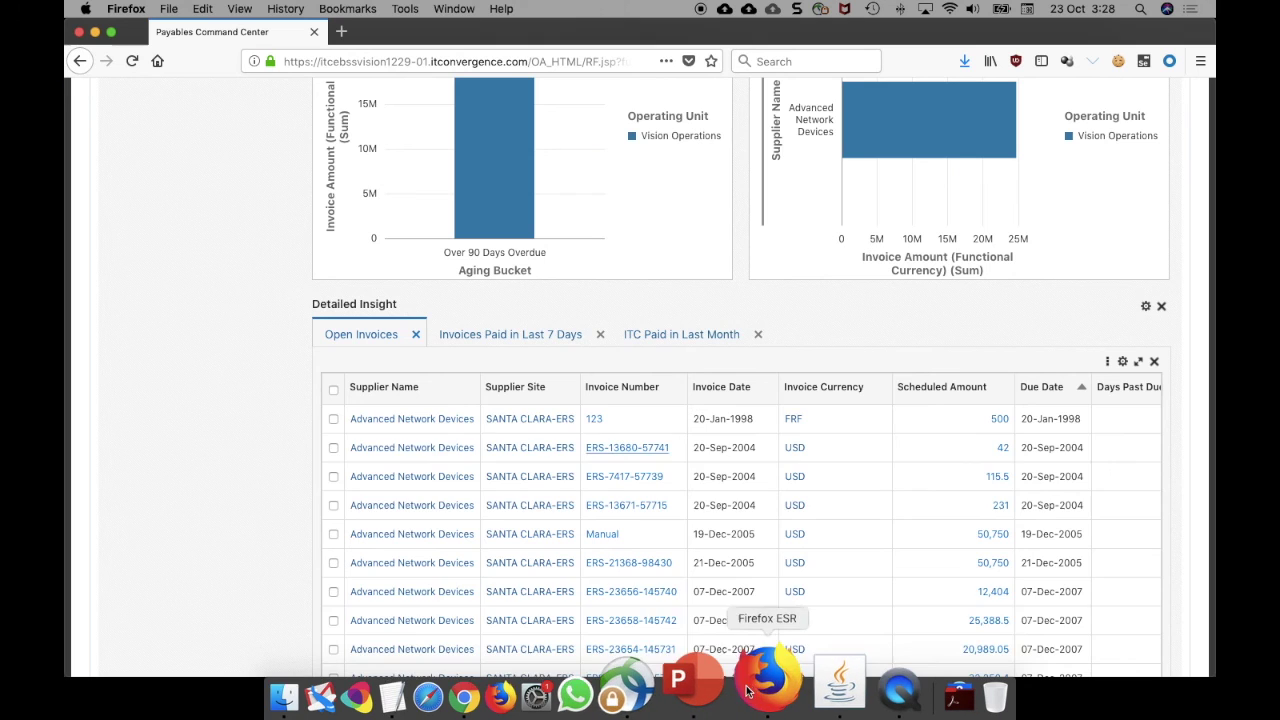
{"action": "scroll", "coordinate": [581, 432], "scroll_direction": "up", "scroll_amount": 3}
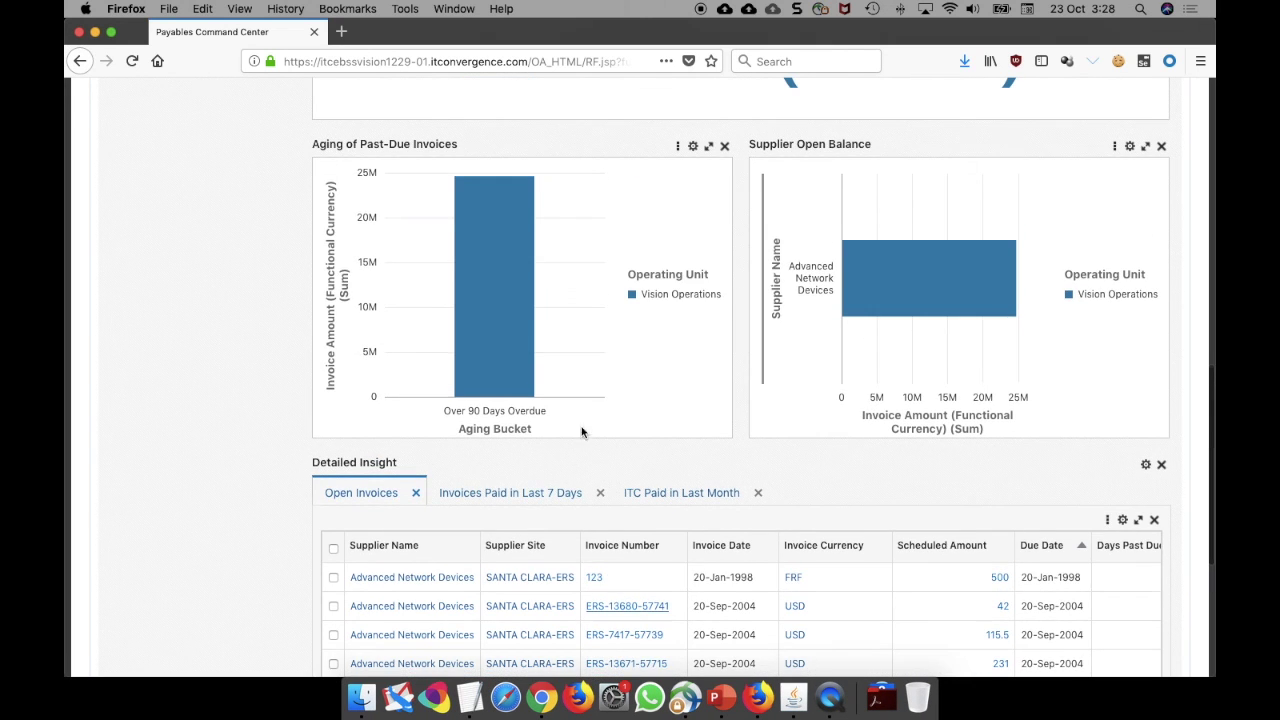
{"action": "mouse_move", "coordinate": [474, 308]}
{"action": "scroll", "coordinate": [571, 295], "scroll_direction": "up", "scroll_amount": 5}
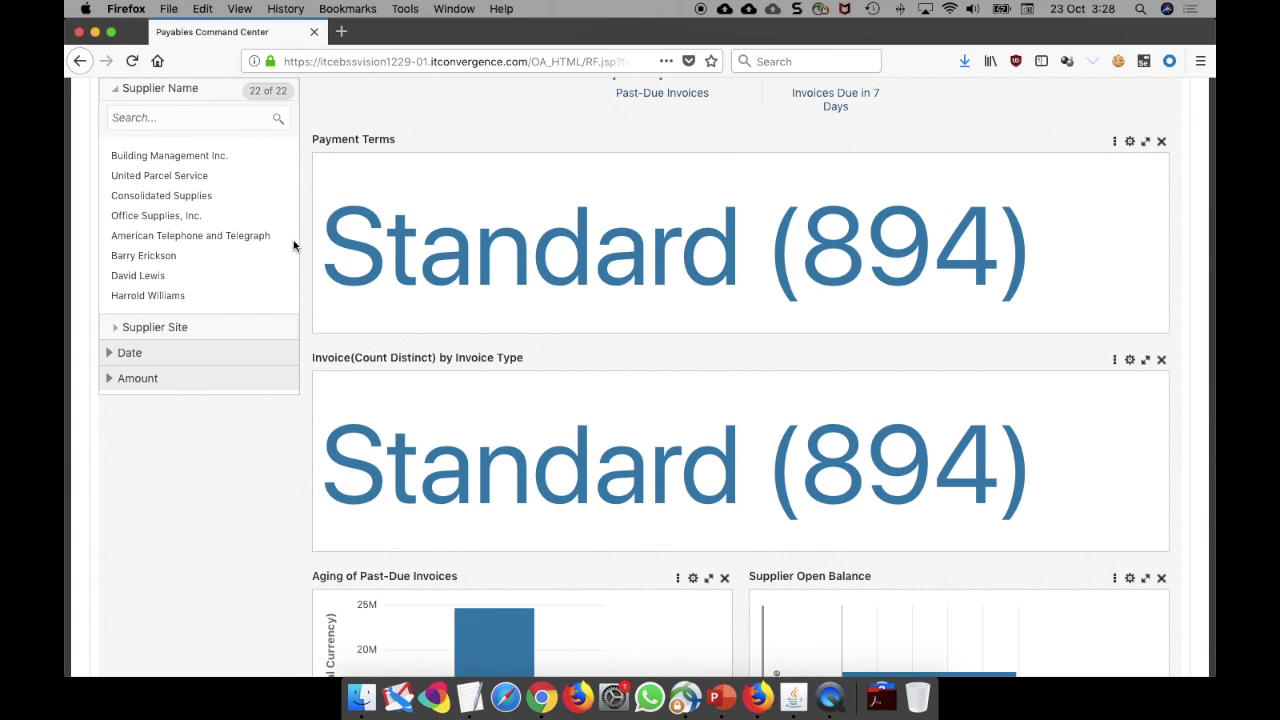
{"action": "scroll", "coordinate": [346, 260], "scroll_direction": "down", "scroll_amount": 10}
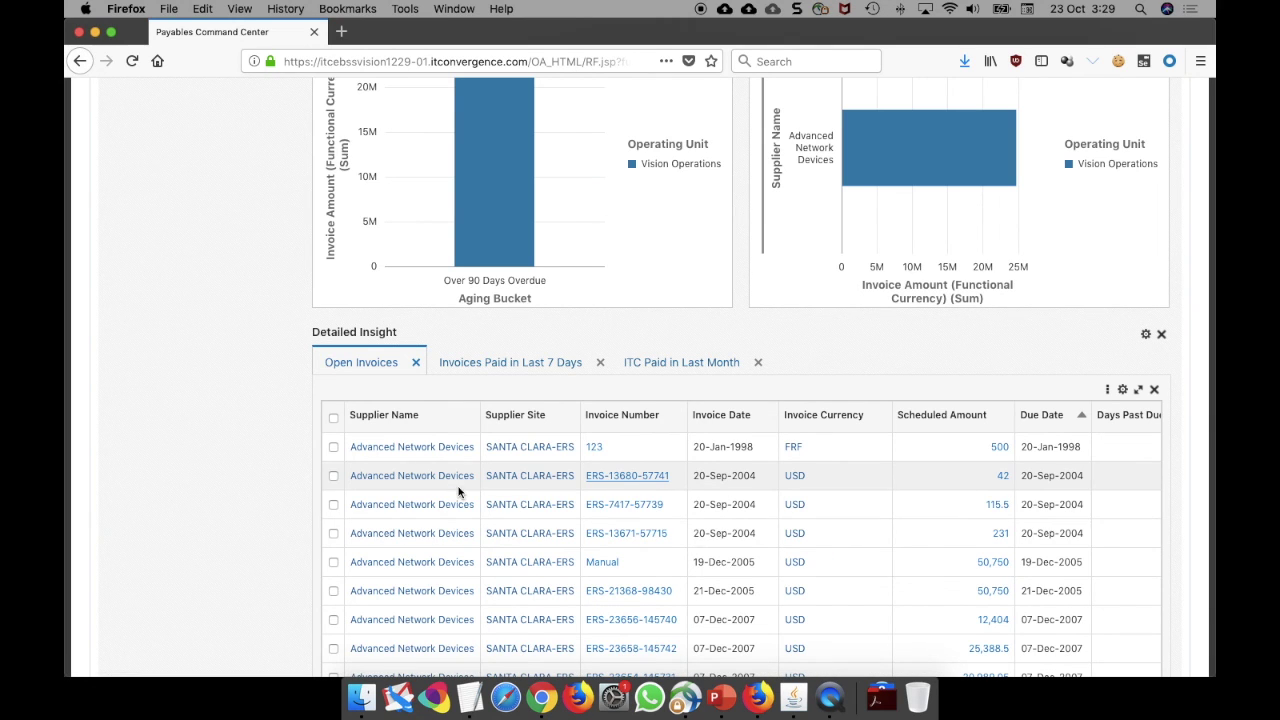
{"action": "scroll", "coordinate": [462, 494], "scroll_direction": "up", "scroll_amount": 10}
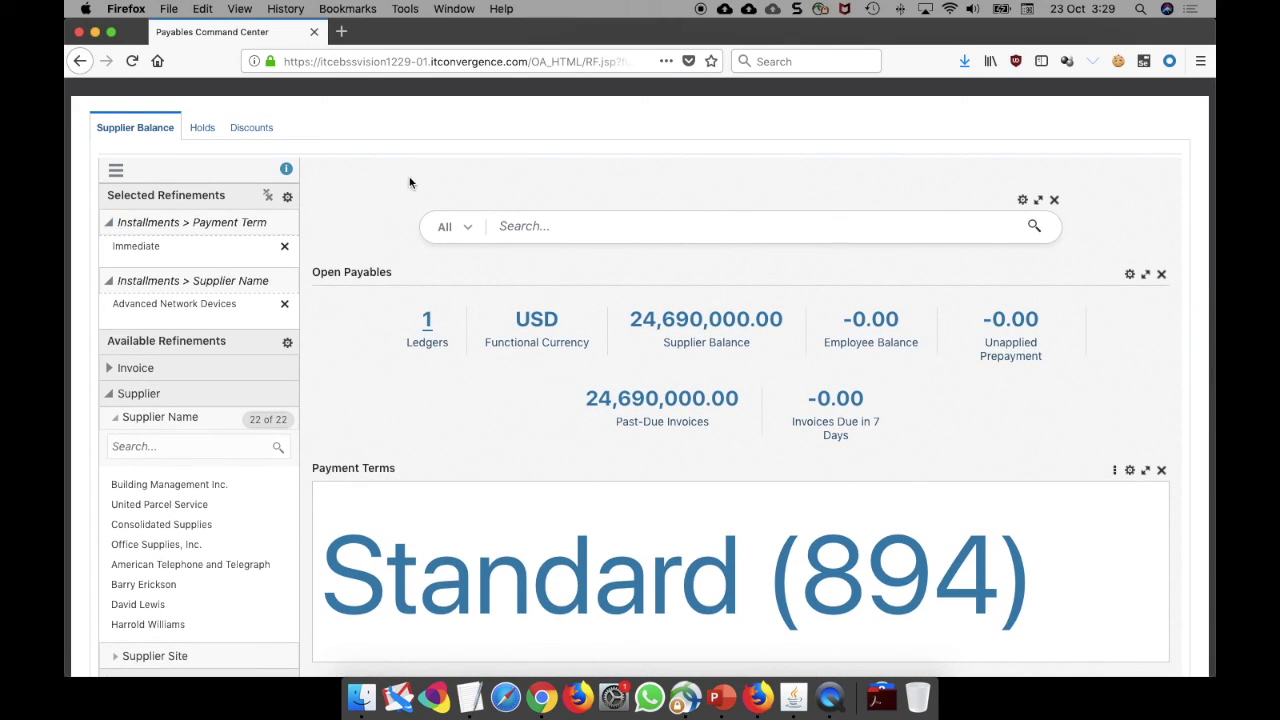
{"action": "scroll", "coordinate": [384, 190], "scroll_direction": "up", "scroll_amount": 1}
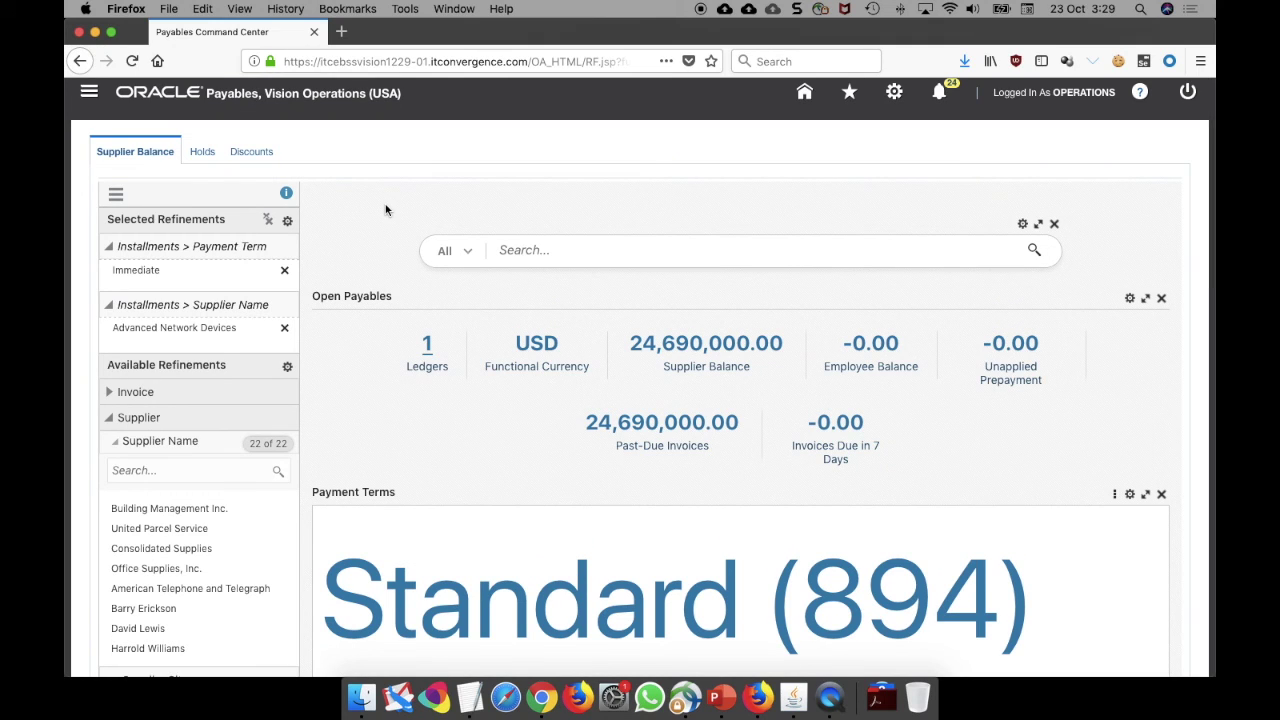
- Remove the Advanced Network Devices supplier name refinement from the dashboard
{"action": "scroll", "coordinate": [385, 209], "scroll_direction": "down", "scroll_amount": 2}
{"action": "scroll", "coordinate": [385, 209], "scroll_direction": "down", "scroll_amount": 1}
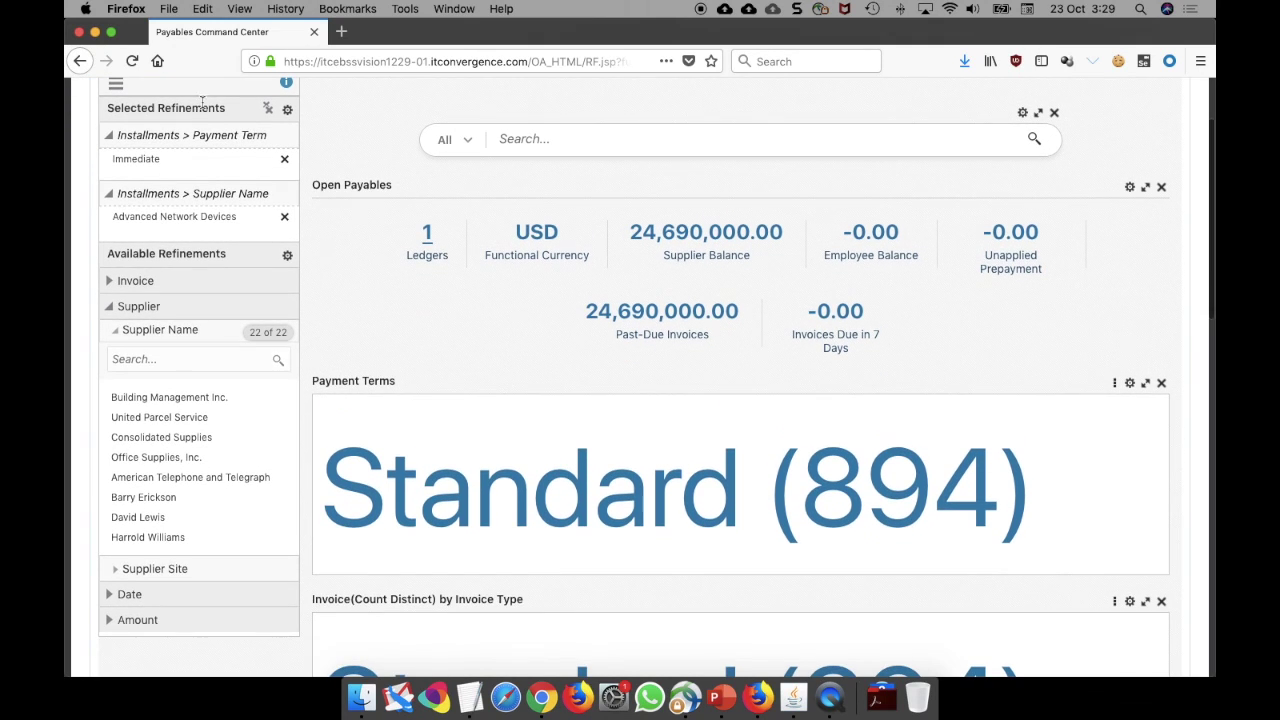
{"action": "left_click", "coordinate": [284, 217]}
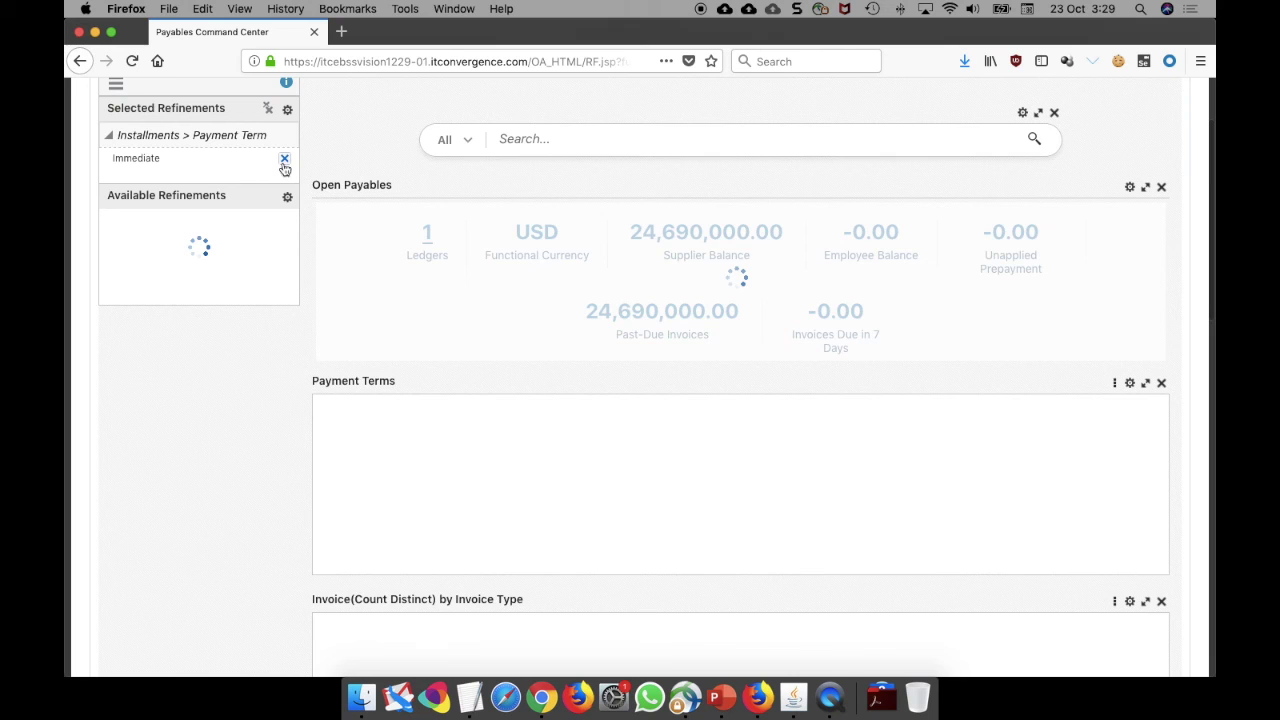
- Remove the Immediate payment term refinement from the Supplier Balance dashboard
{"action": "left_click", "coordinate": [284, 165]}
{"action": "scroll", "coordinate": [766, 335], "scroll_direction": "down", "scroll_amount": 1}
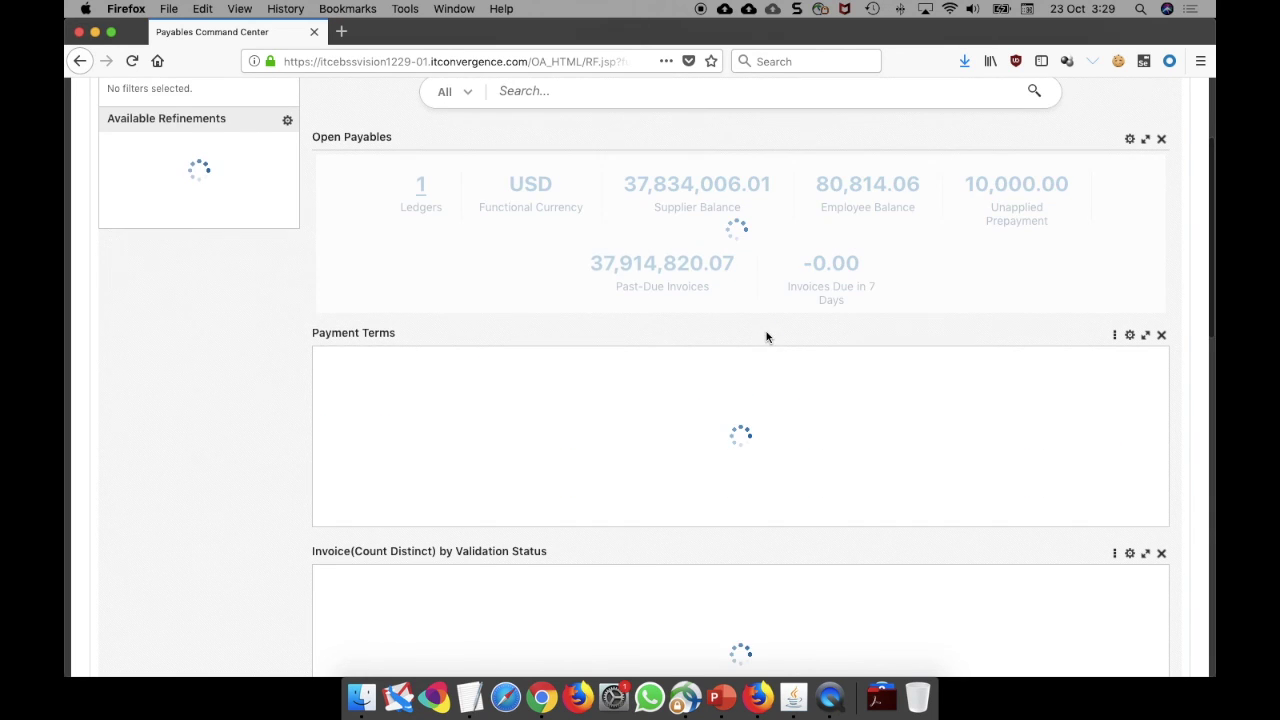
{"action": "scroll", "coordinate": [707, 313], "scroll_direction": "up", "scroll_amount": 3}
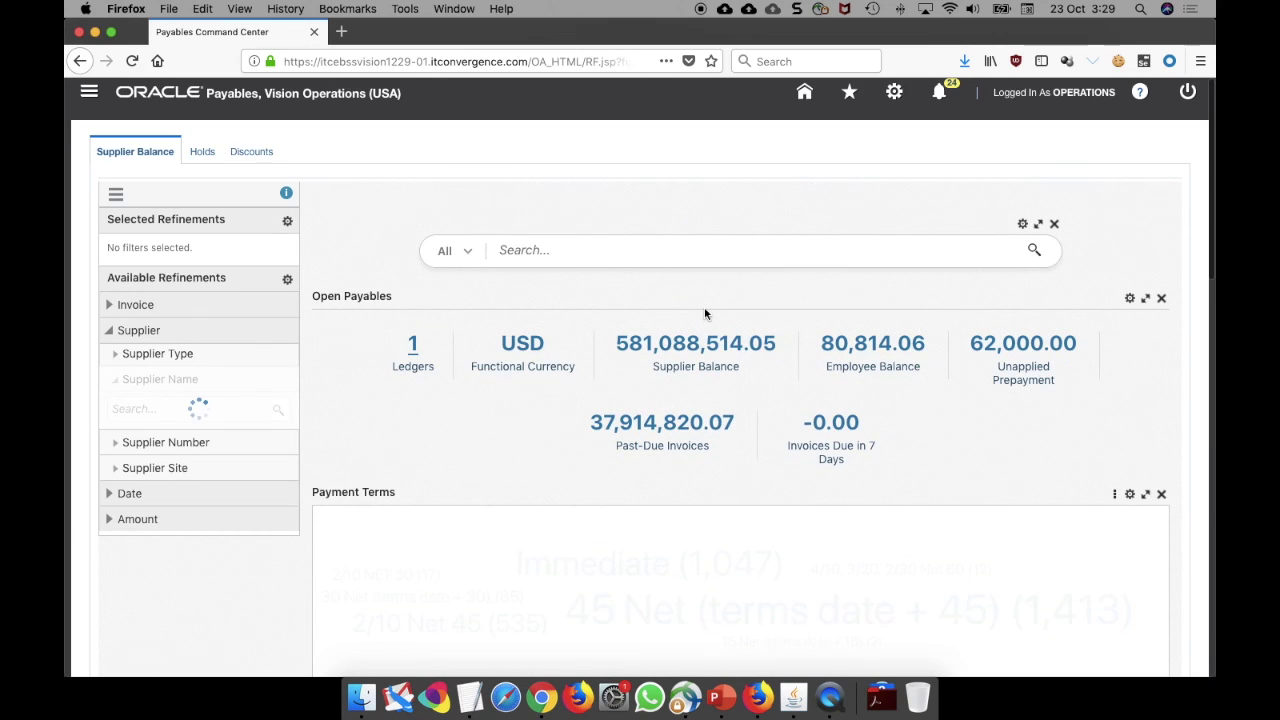
{"action": "scroll", "coordinate": [700, 310], "scroll_direction": "down", "scroll_amount": 3}
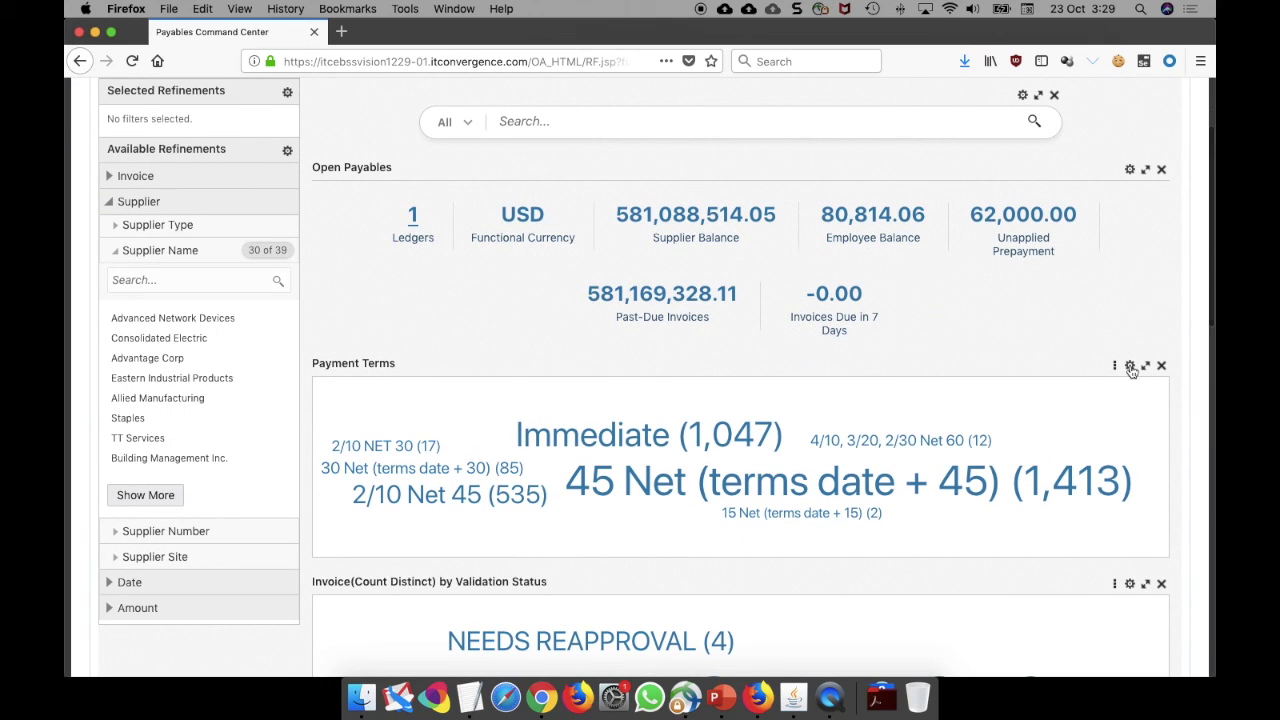
- Open the Payment Terms tag cloud's configuration and review its title, data set and conditions
{"action": "left_click", "coordinate": [1130, 367]}
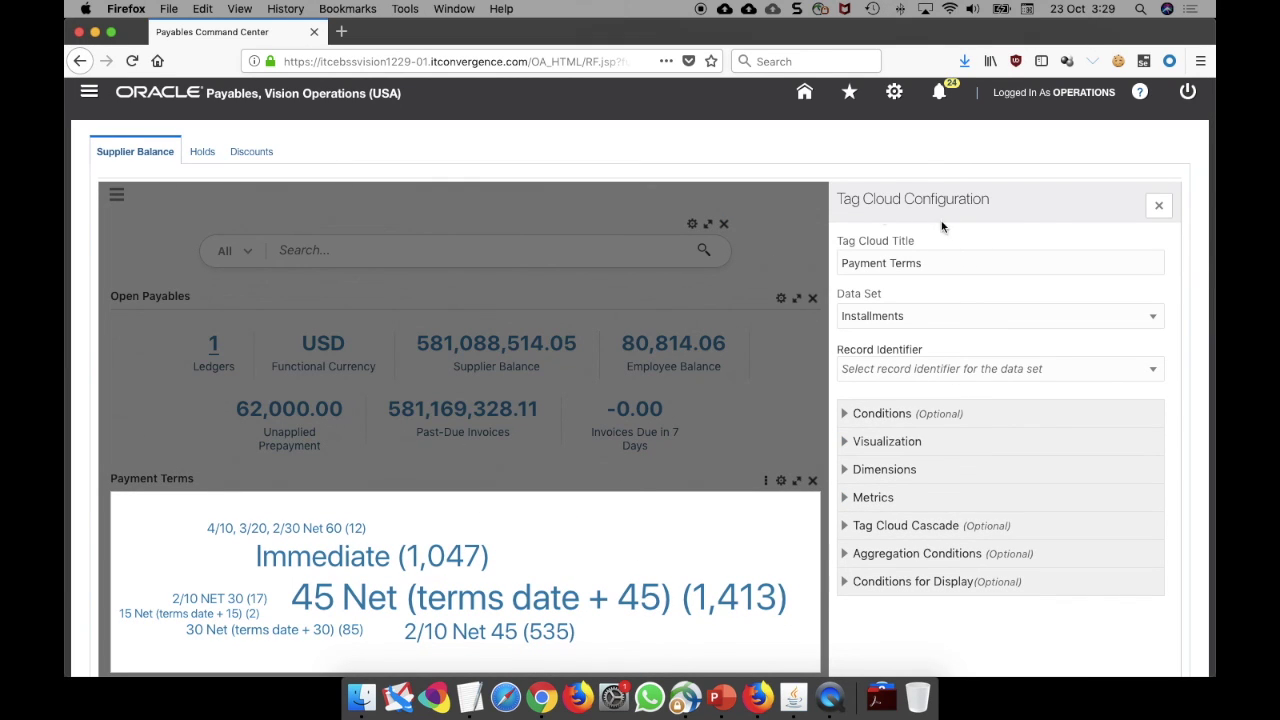
{"action": "scroll", "coordinate": [1057, 236], "scroll_direction": "down", "scroll_amount": 1}
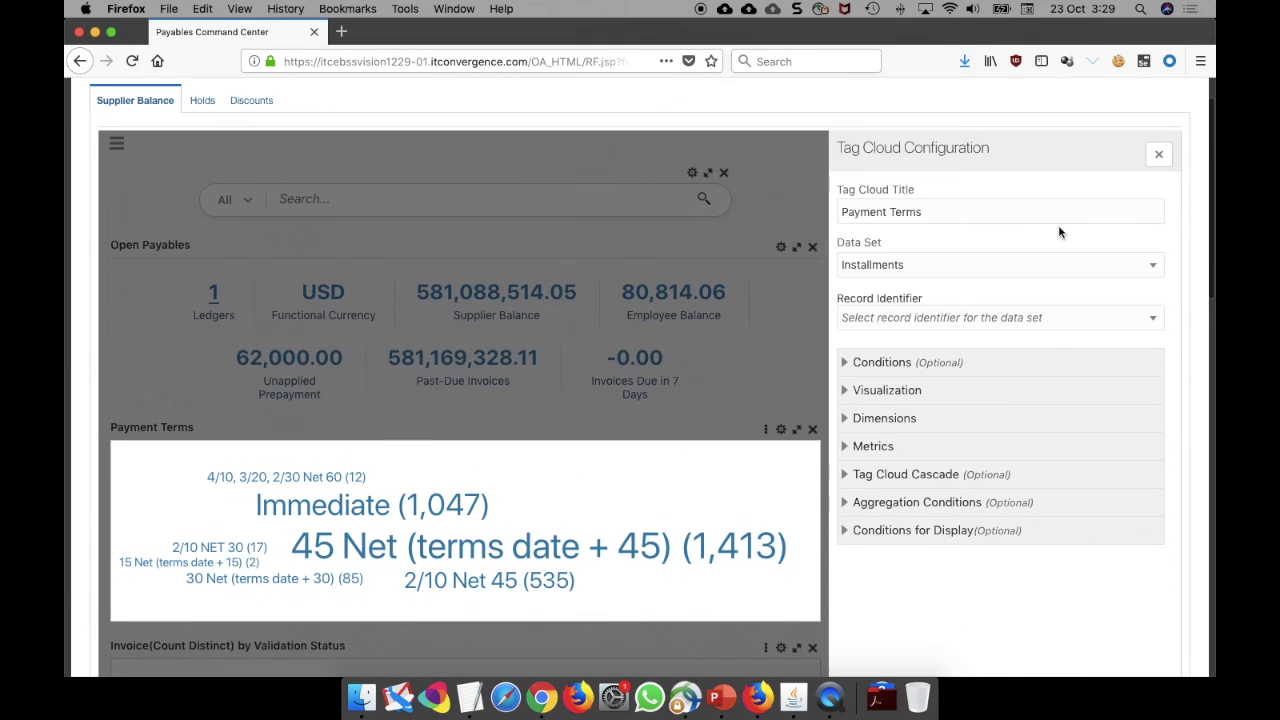
{"action": "left_click", "coordinate": [874, 264]}
{"action": "left_click", "coordinate": [1003, 242]}
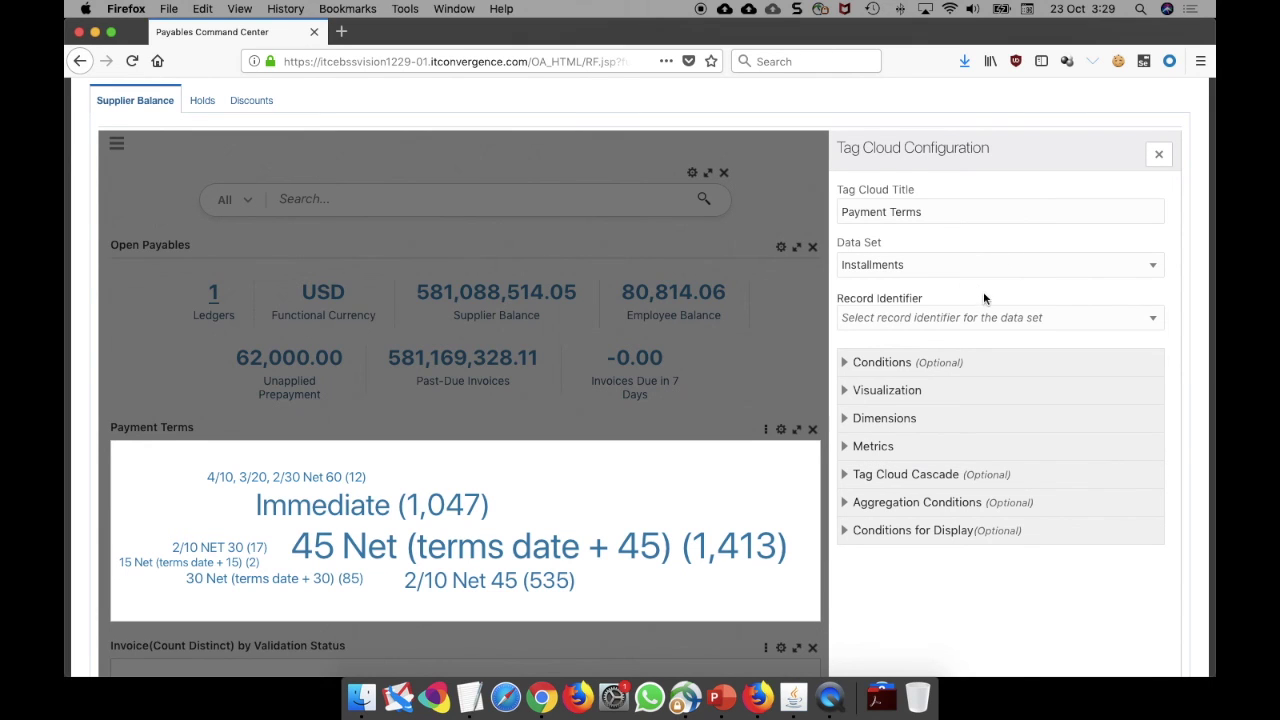
{"action": "scroll", "coordinate": [983, 297], "scroll_direction": "down", "scroll_amount": 1}
{"action": "left_click", "coordinate": [849, 307]}
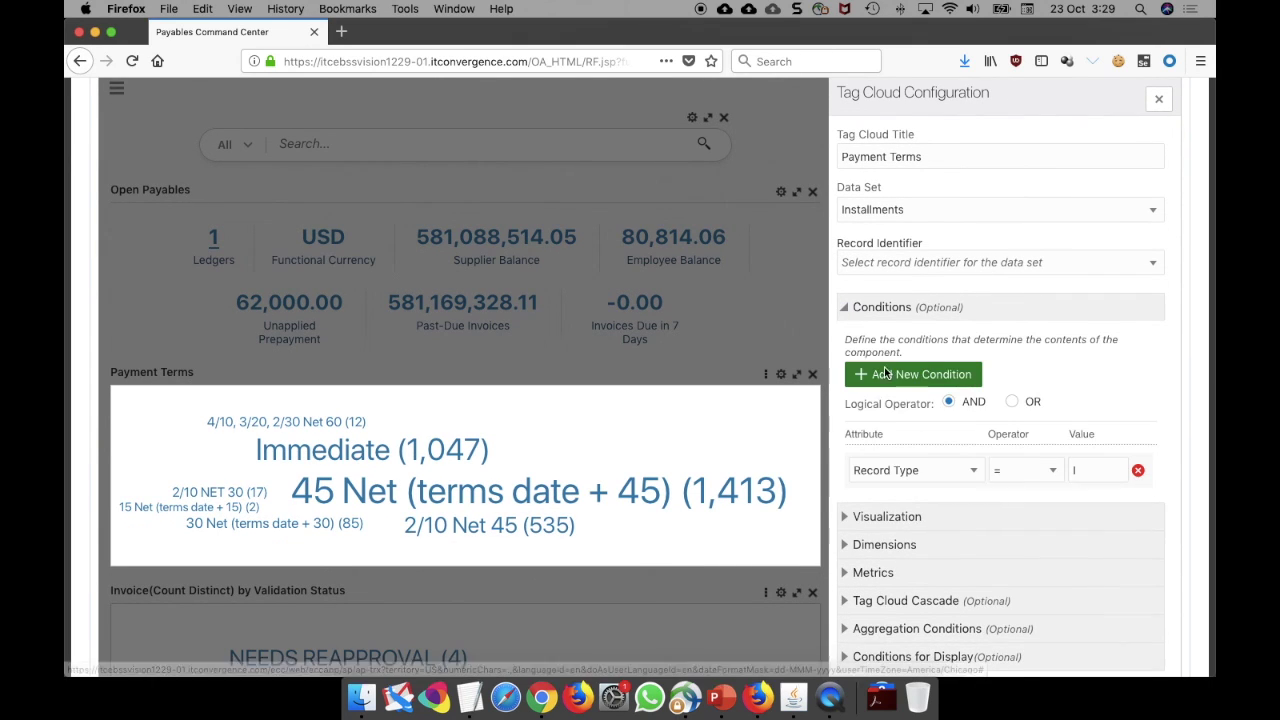
{"action": "scroll", "coordinate": [990, 452], "scroll_direction": "down", "scroll_amount": 1}
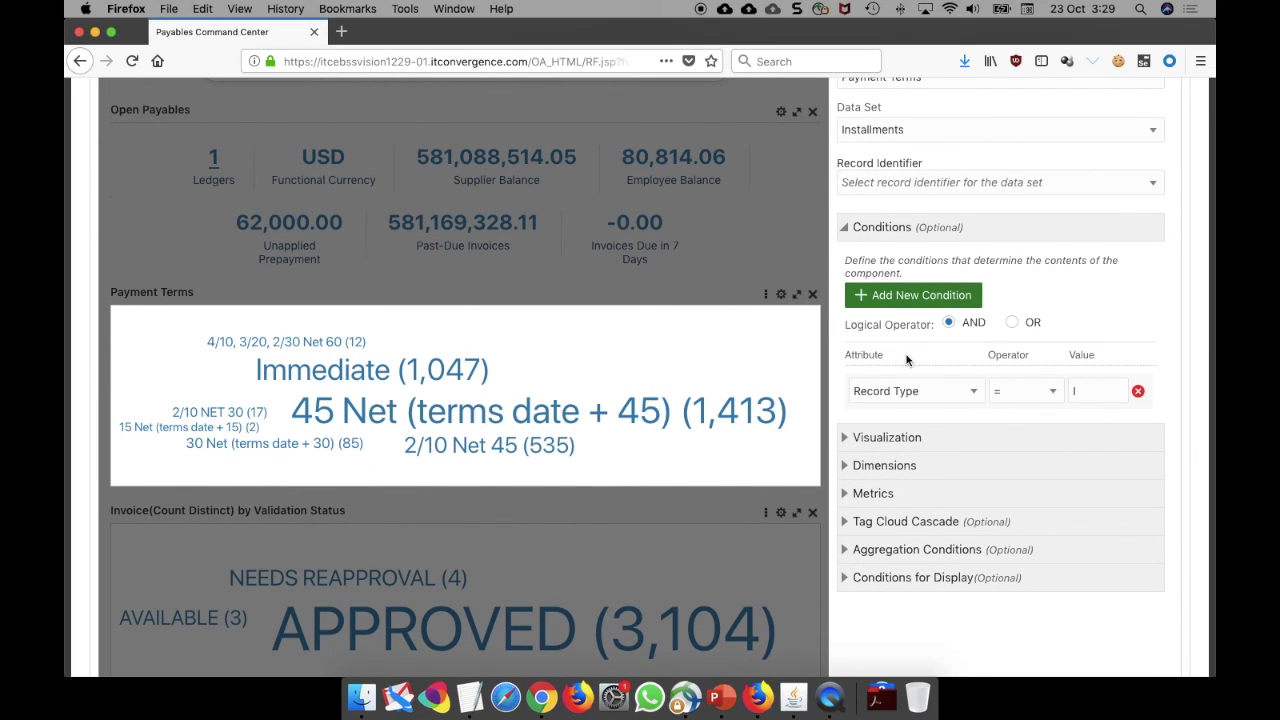
{"action": "left_click", "coordinate": [849, 230]}
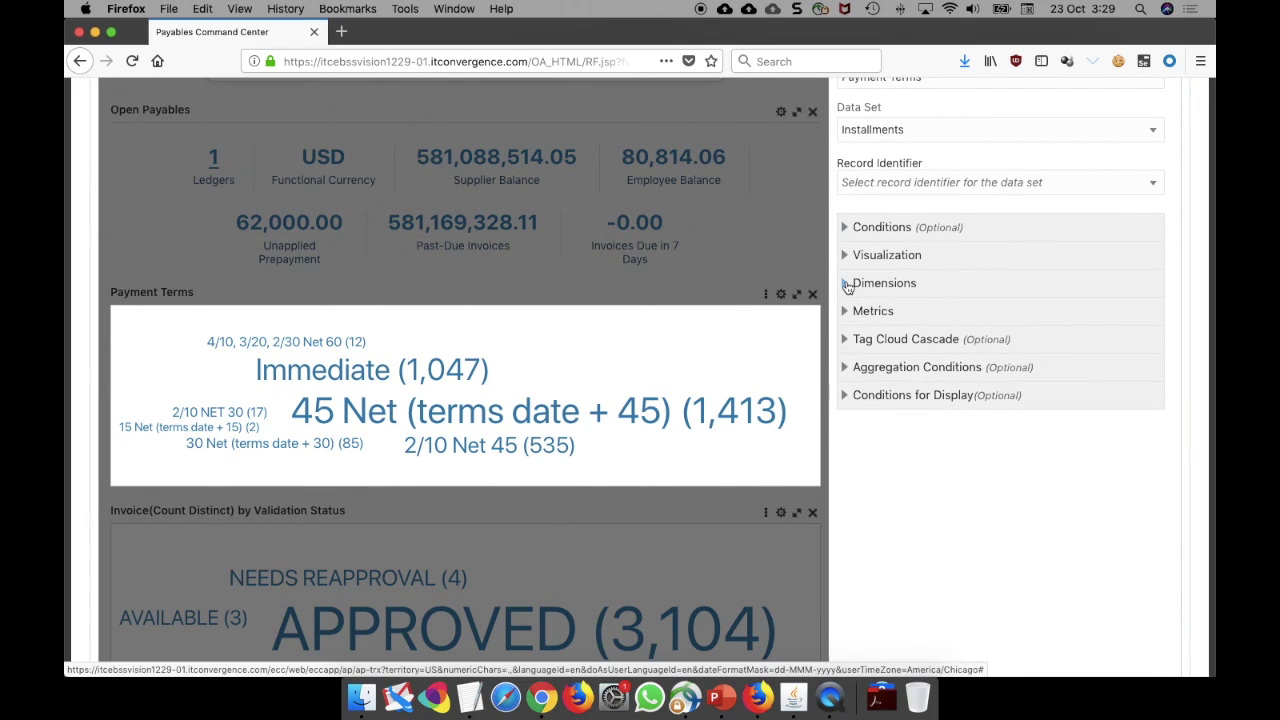
- Review the tag cloud's dimensions and conditions for display, and close its configuration
{"action": "left_click", "coordinate": [846, 285]}
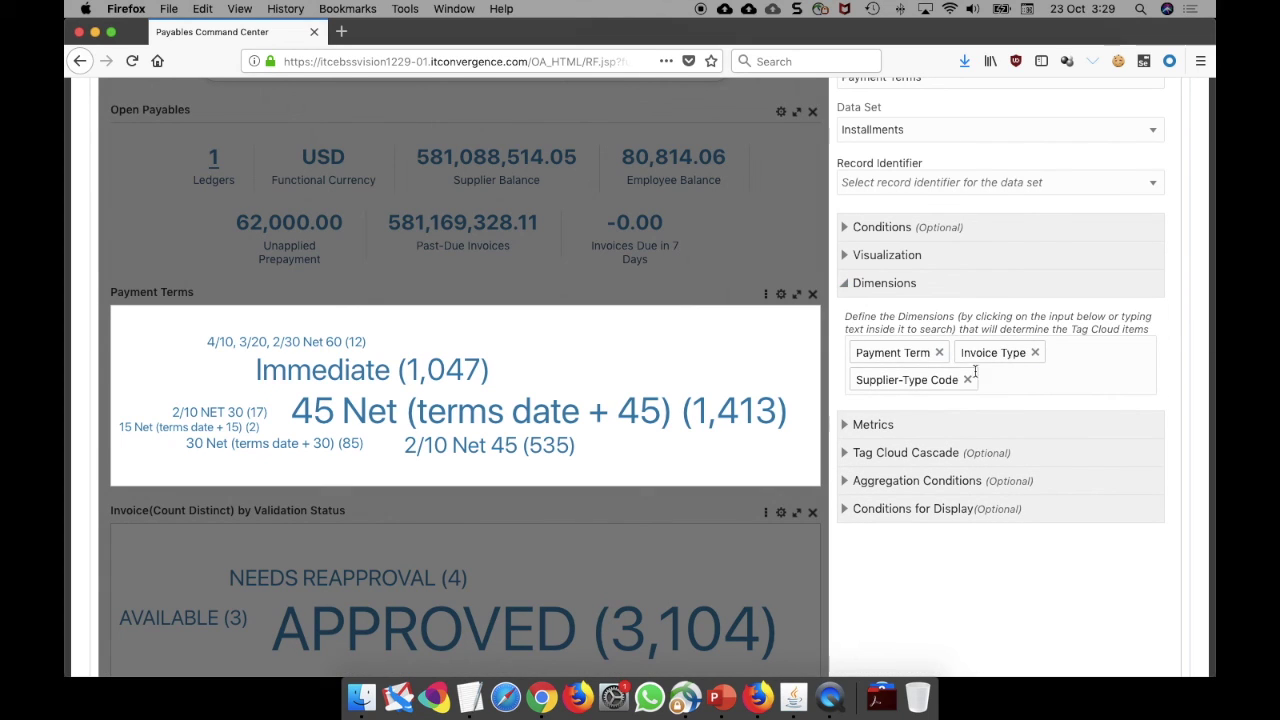
{"action": "left_click", "coordinate": [848, 287]}
{"action": "left_click", "coordinate": [846, 398]}
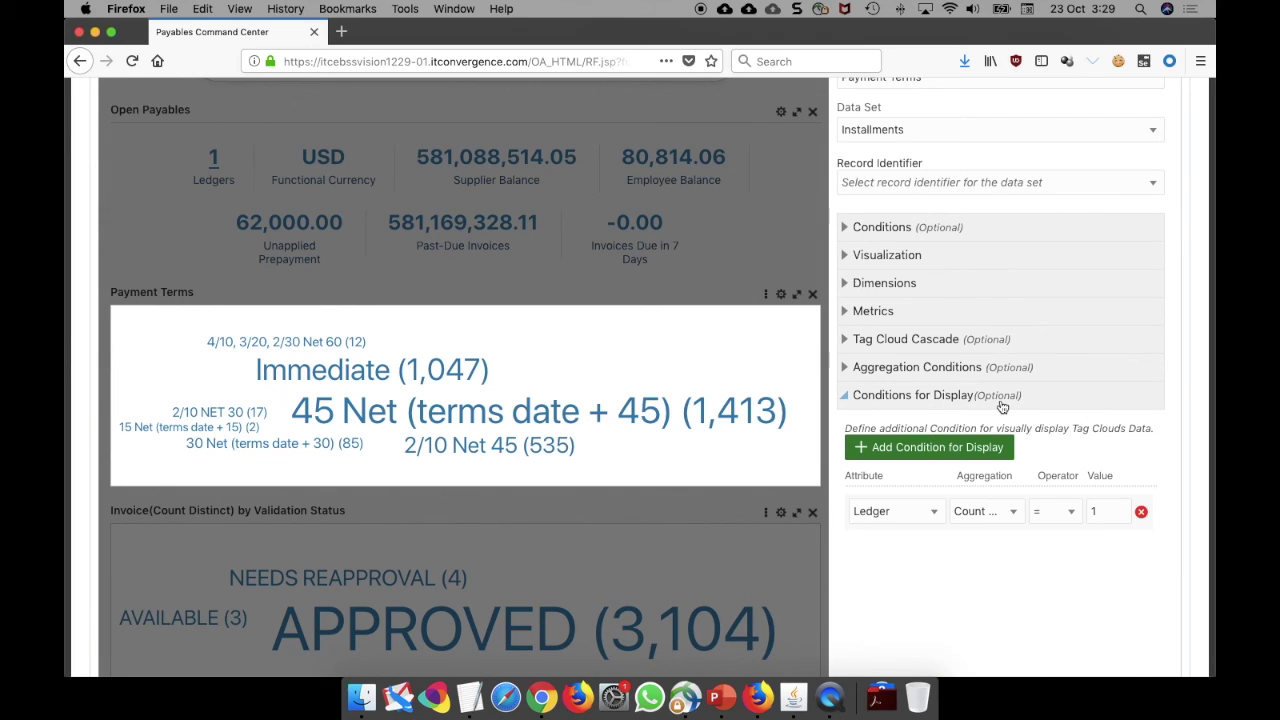
{"action": "scroll", "coordinate": [951, 266], "scroll_direction": "up", "scroll_amount": 3}
{"action": "left_click", "coordinate": [905, 640]}
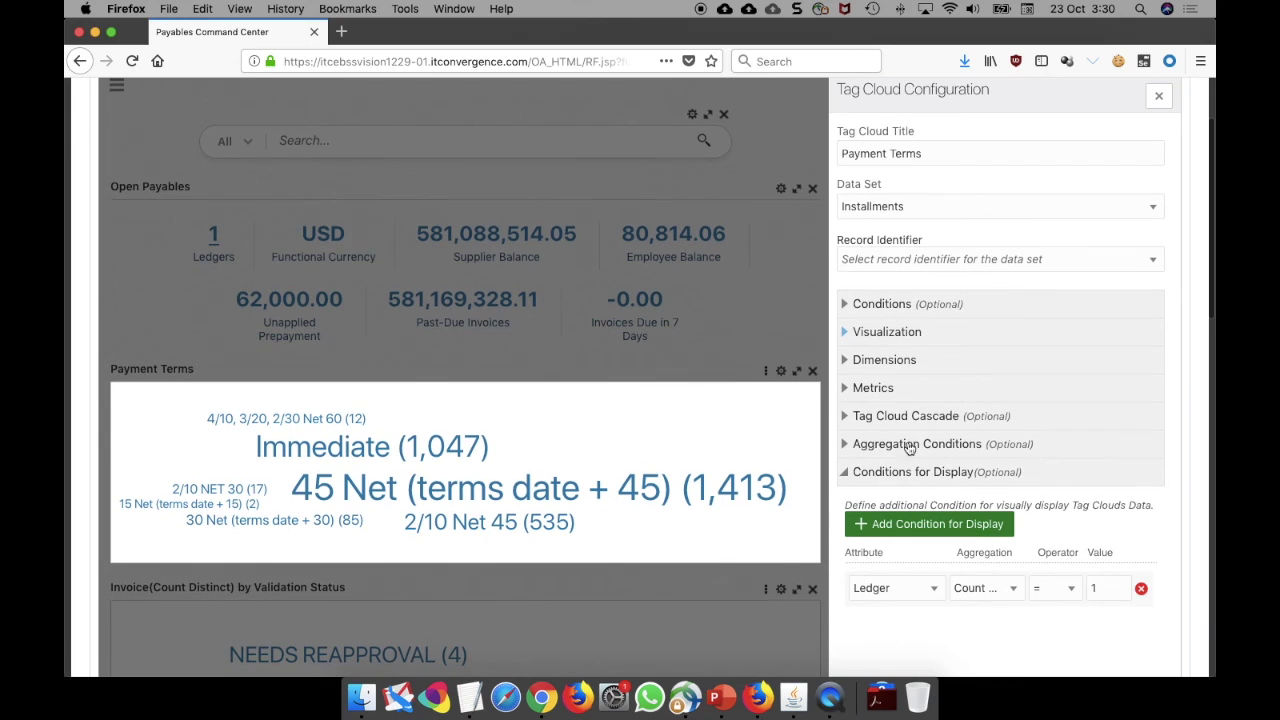
{"action": "left_click", "coordinate": [1158, 97]}
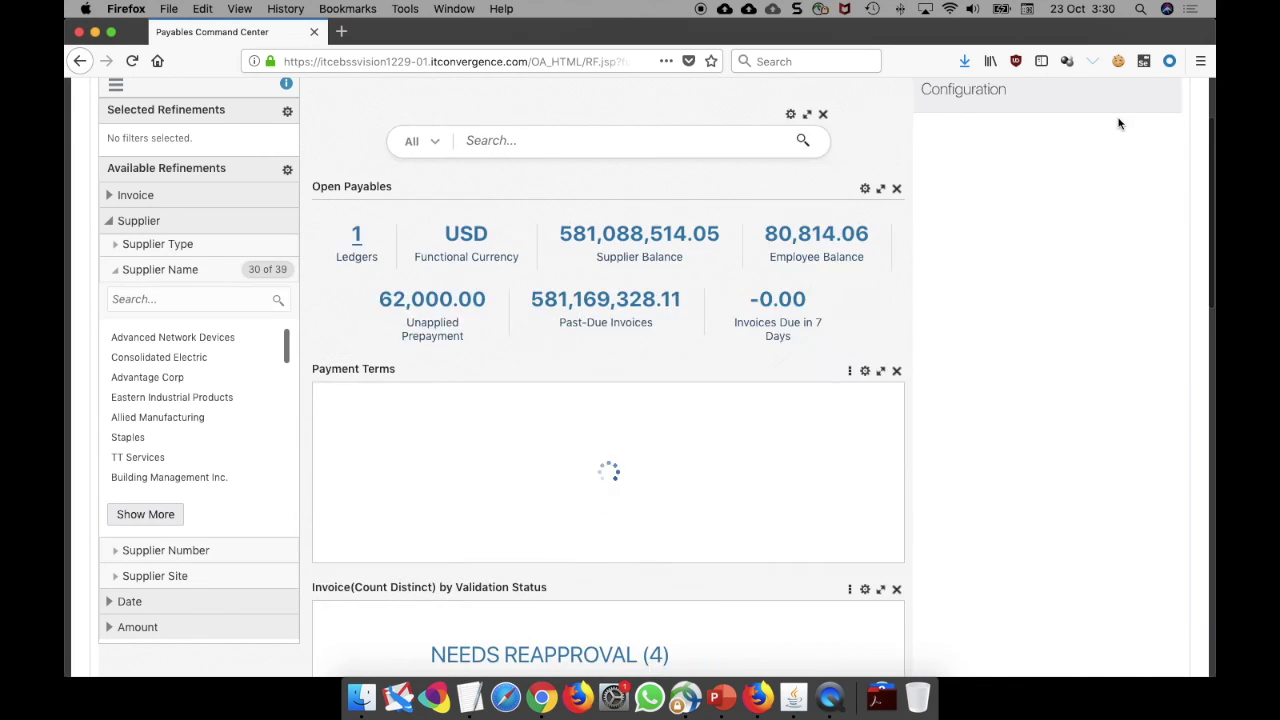
- Show the list of components that can be added and place a Chart between Open Payables and Payment Terms
{"action": "scroll", "coordinate": [784, 263], "scroll_direction": "up", "scroll_amount": 2}
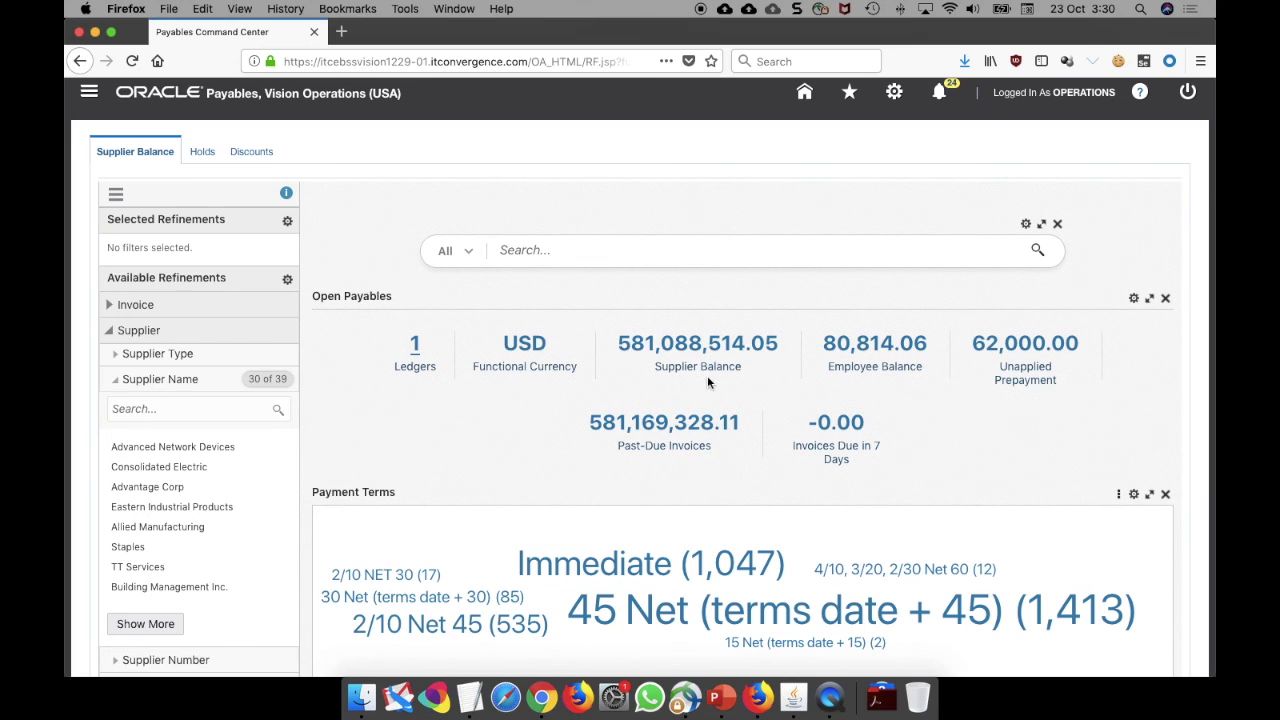
{"action": "scroll", "coordinate": [707, 381], "scroll_direction": "down", "scroll_amount": 10}
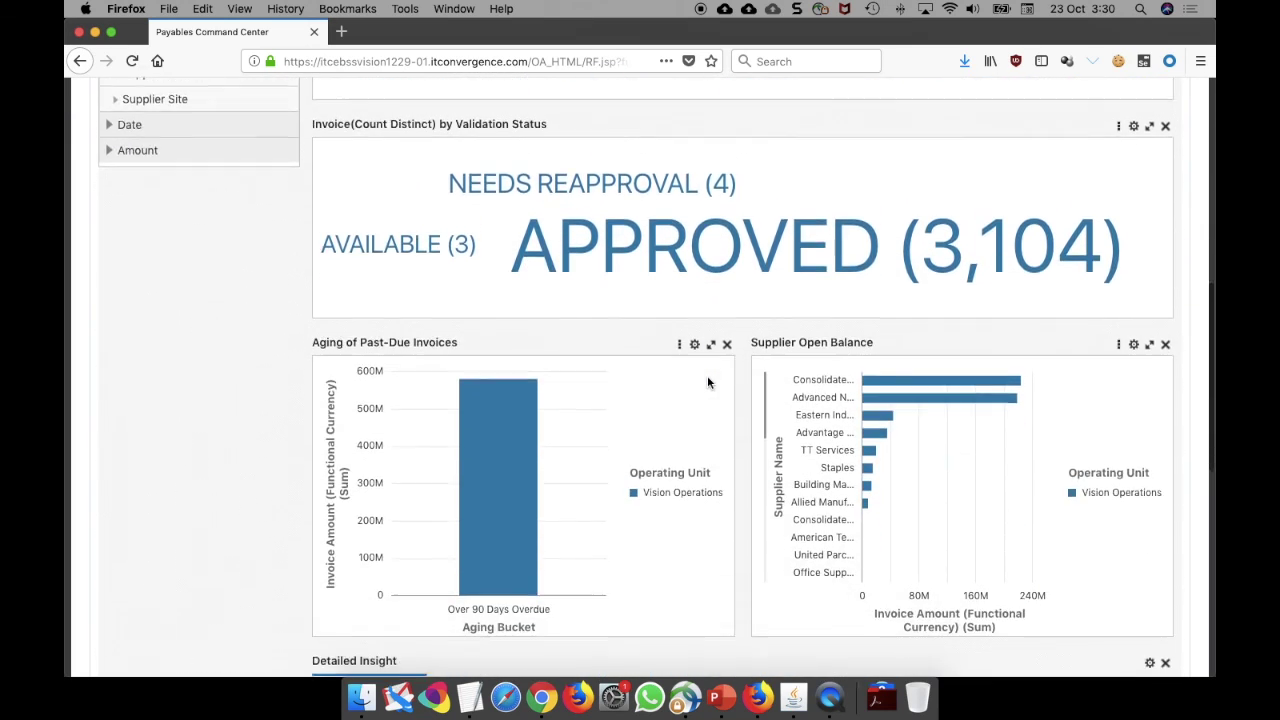
{"action": "scroll", "coordinate": [707, 383], "scroll_direction": "down", "scroll_amount": 10}
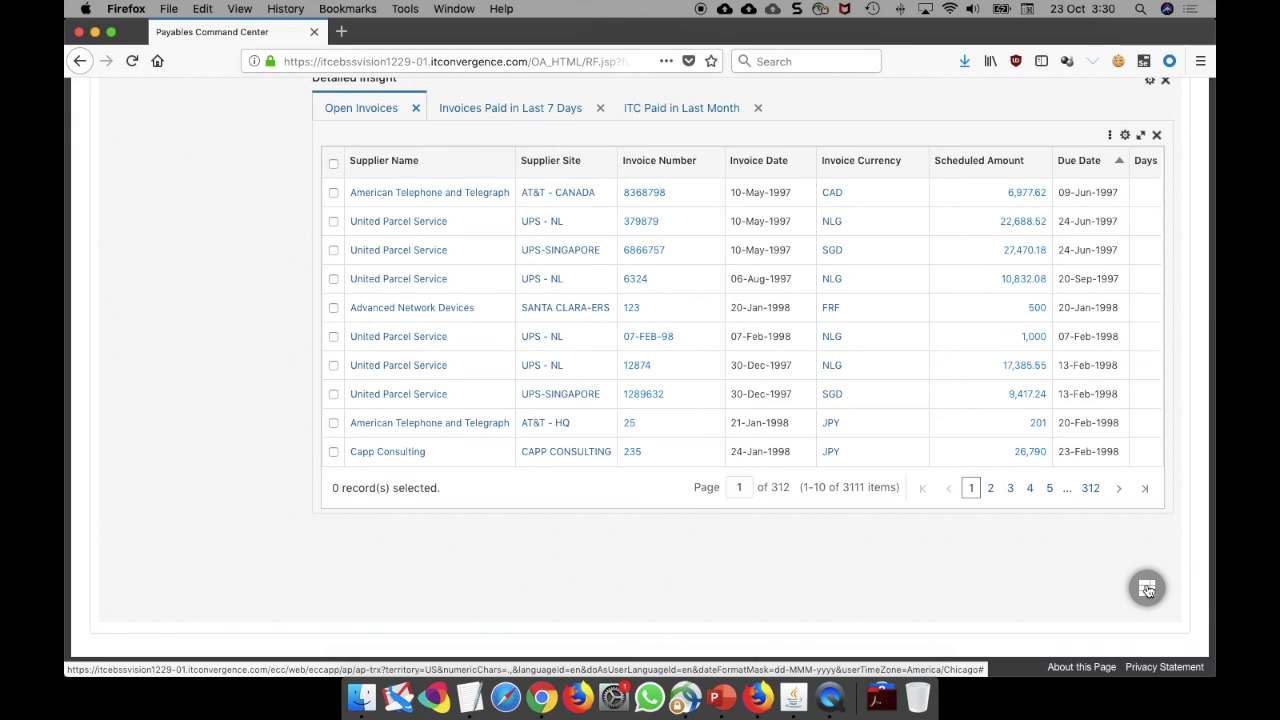
{"action": "left_click", "coordinate": [1147, 590]}
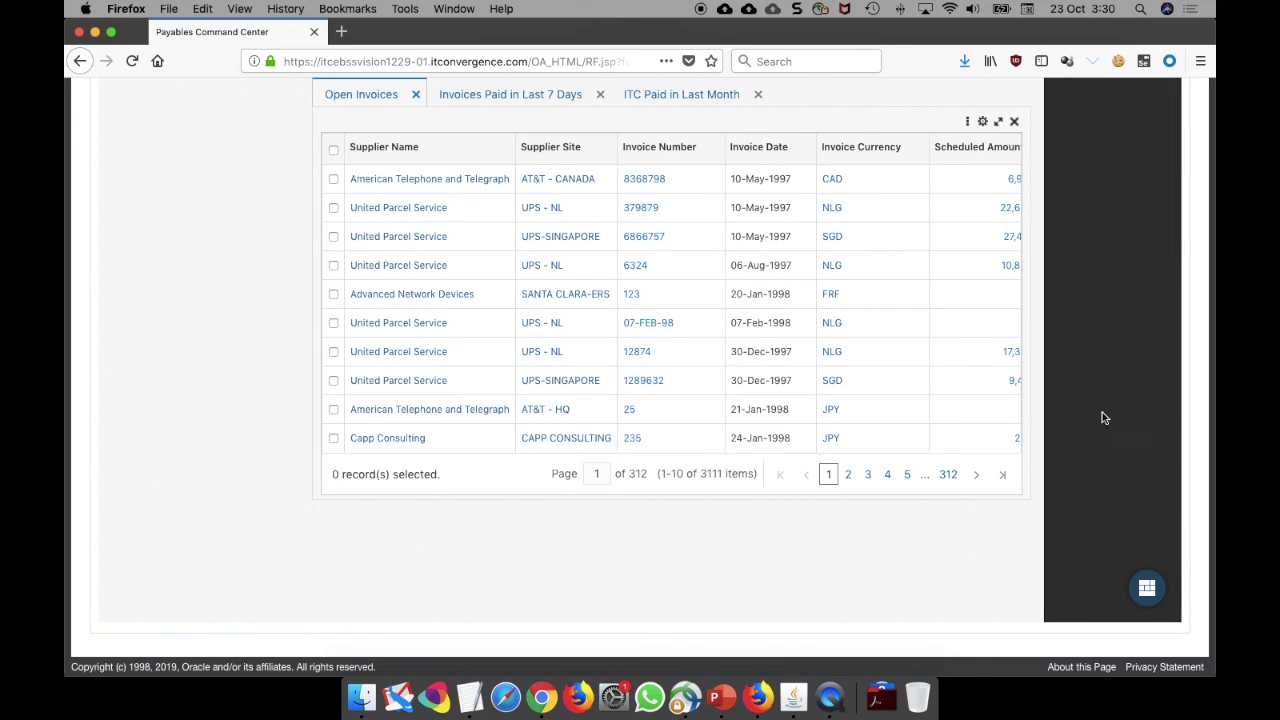
{"action": "scroll", "coordinate": [1090, 440], "scroll_direction": "up", "scroll_amount": 15}
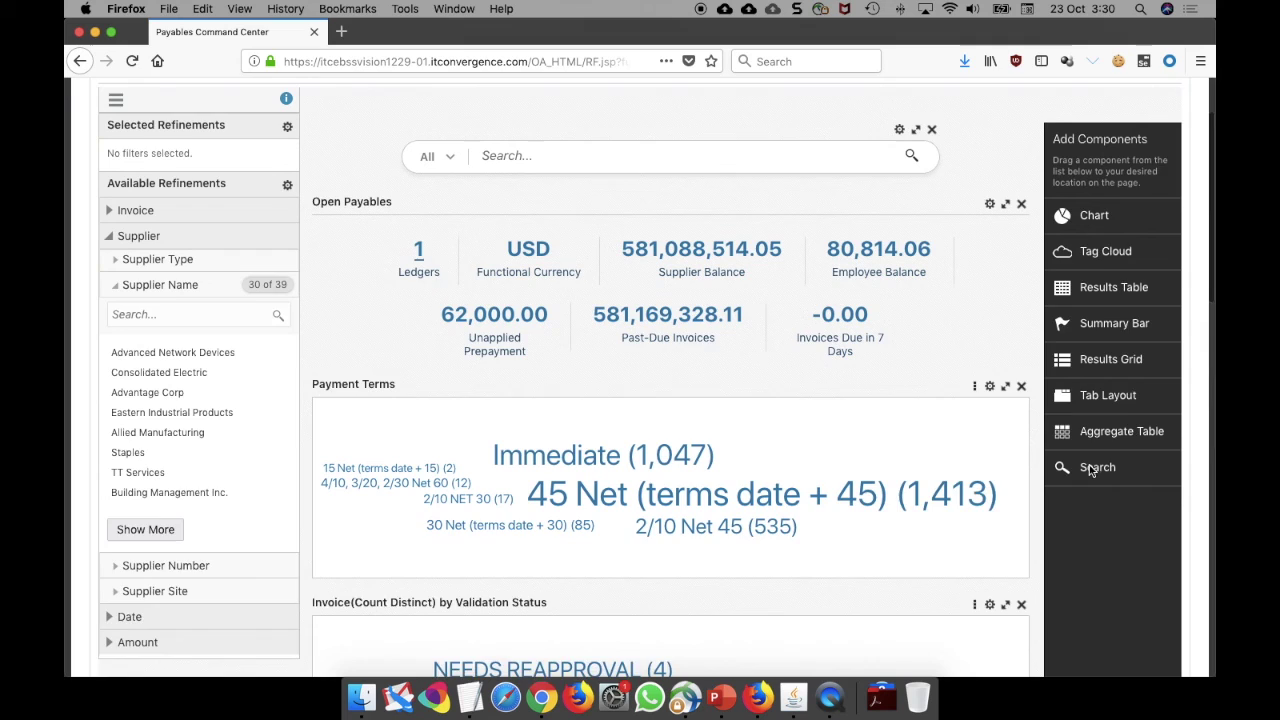
{"action": "scroll", "coordinate": [1090, 470], "scroll_direction": "up", "scroll_amount": 3}
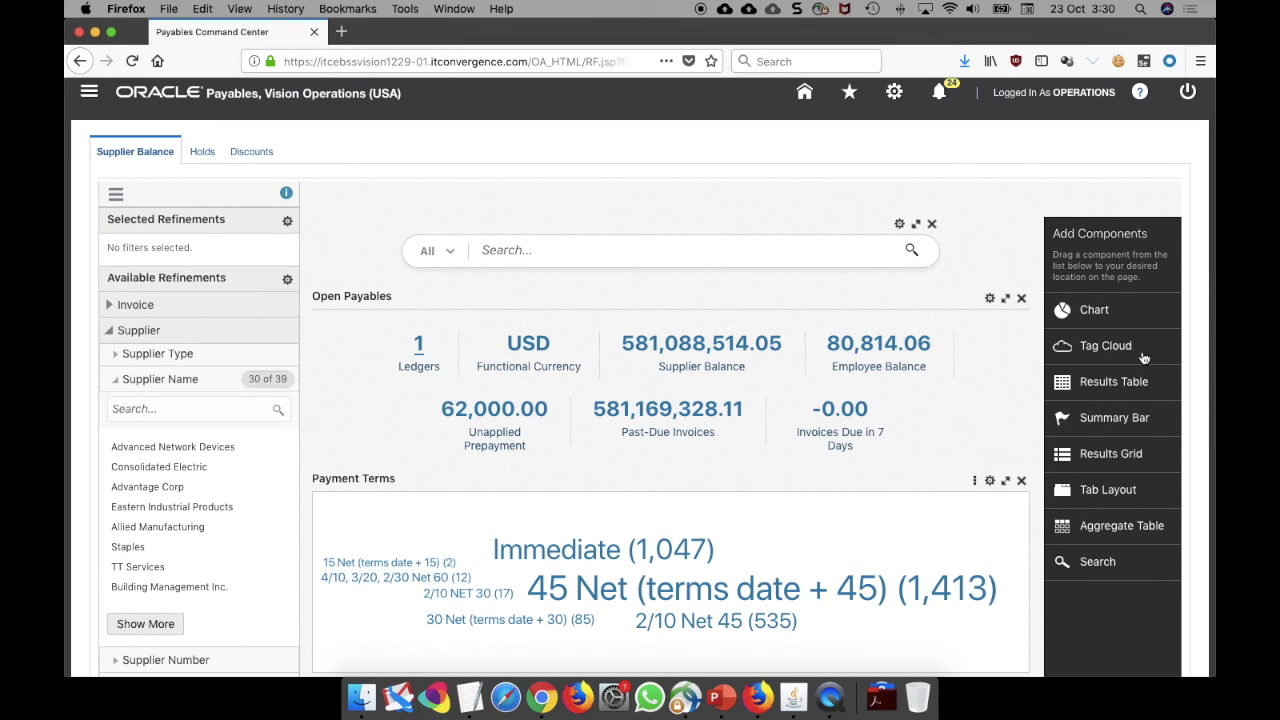
{"action": "left_click_drag", "start_coordinate": [1090, 310], "coordinate": [475, 458]}
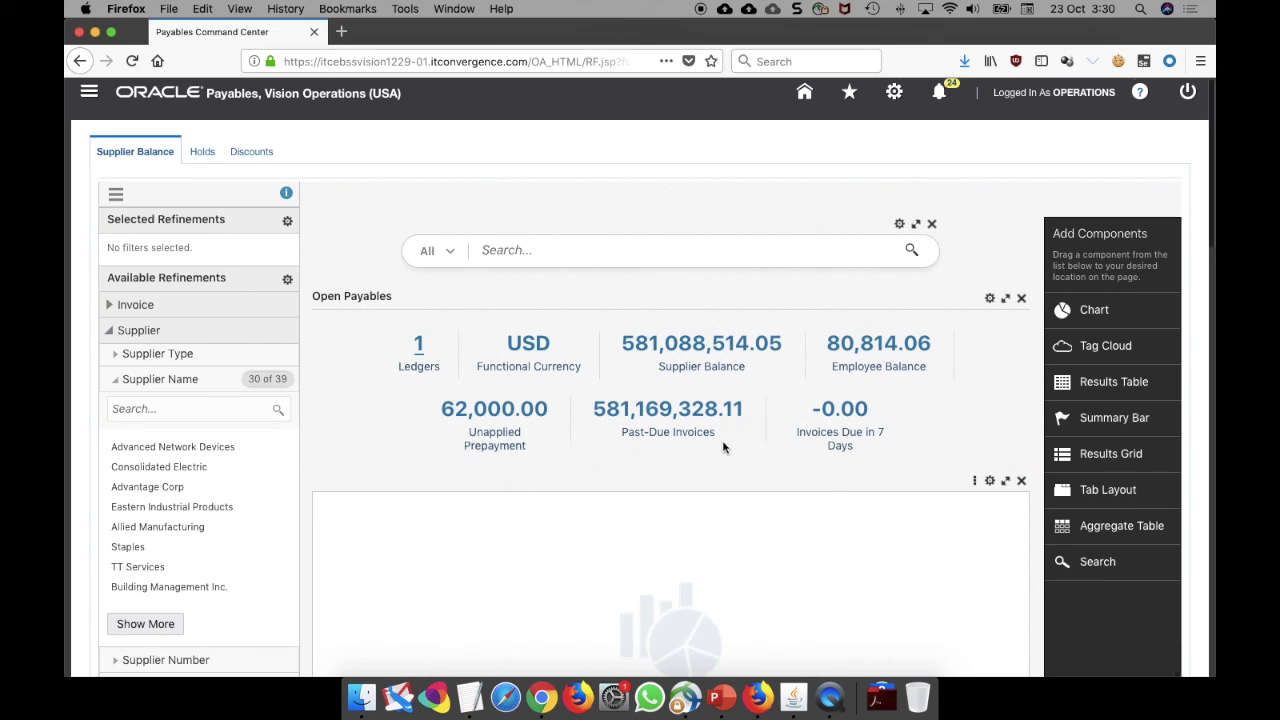
{"action": "scroll", "coordinate": [714, 440], "scroll_direction": "down", "scroll_amount": 3}
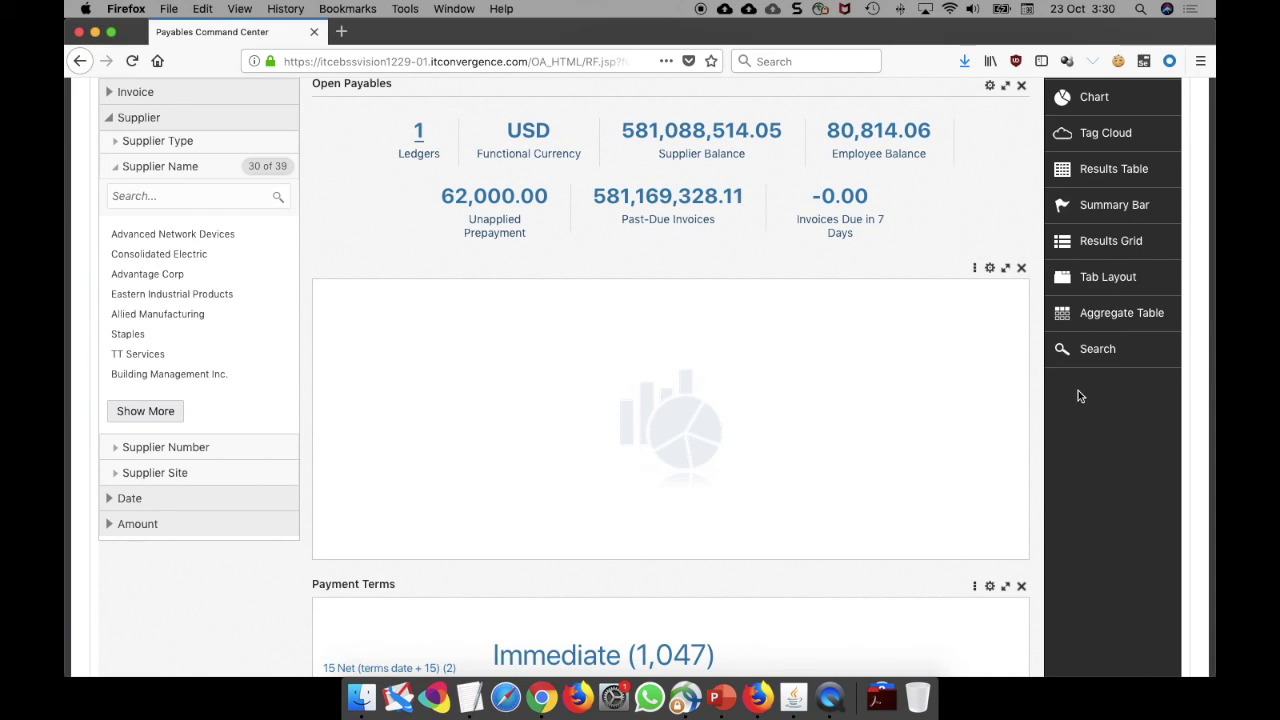
{"action": "scroll", "coordinate": [1086, 399], "scroll_direction": "down", "scroll_amount": 5}
{"action": "scroll", "coordinate": [1086, 399], "scroll_direction": "up", "scroll_amount": 8}
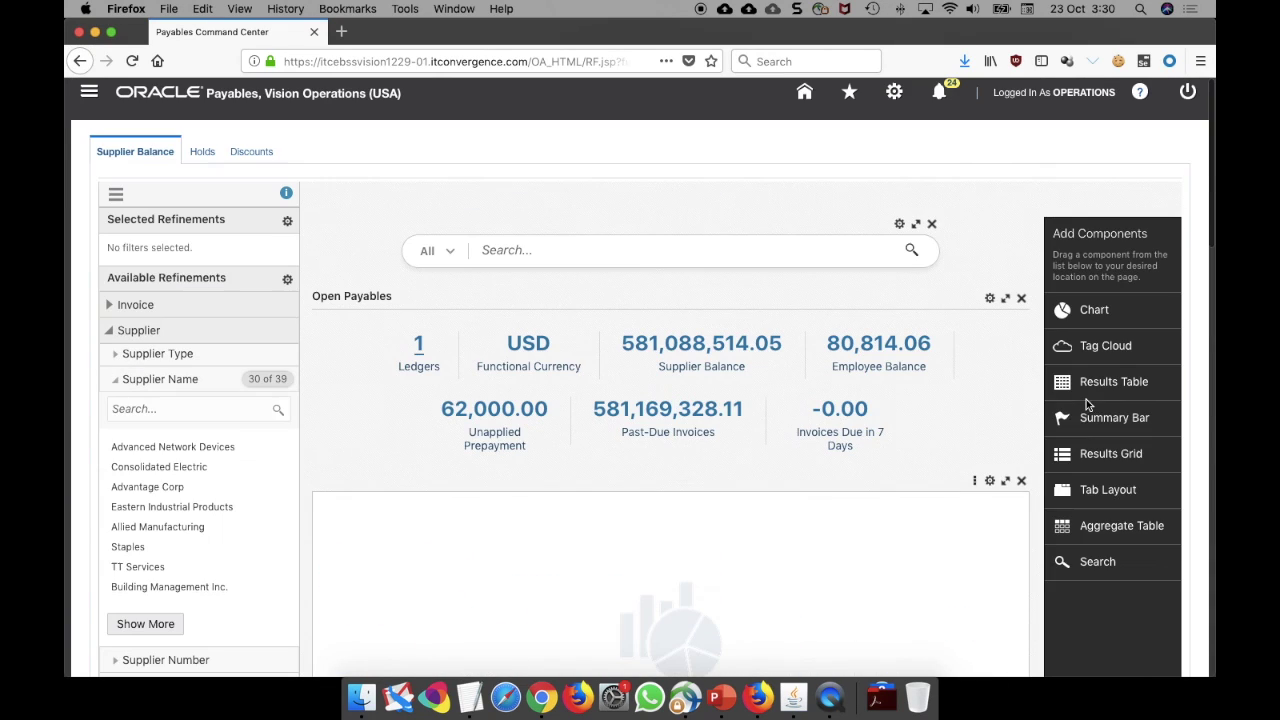
- Open the new chart's configuration, title it ITC Chart and choose Installments as its data set
{"action": "left_click", "coordinate": [990, 480]}
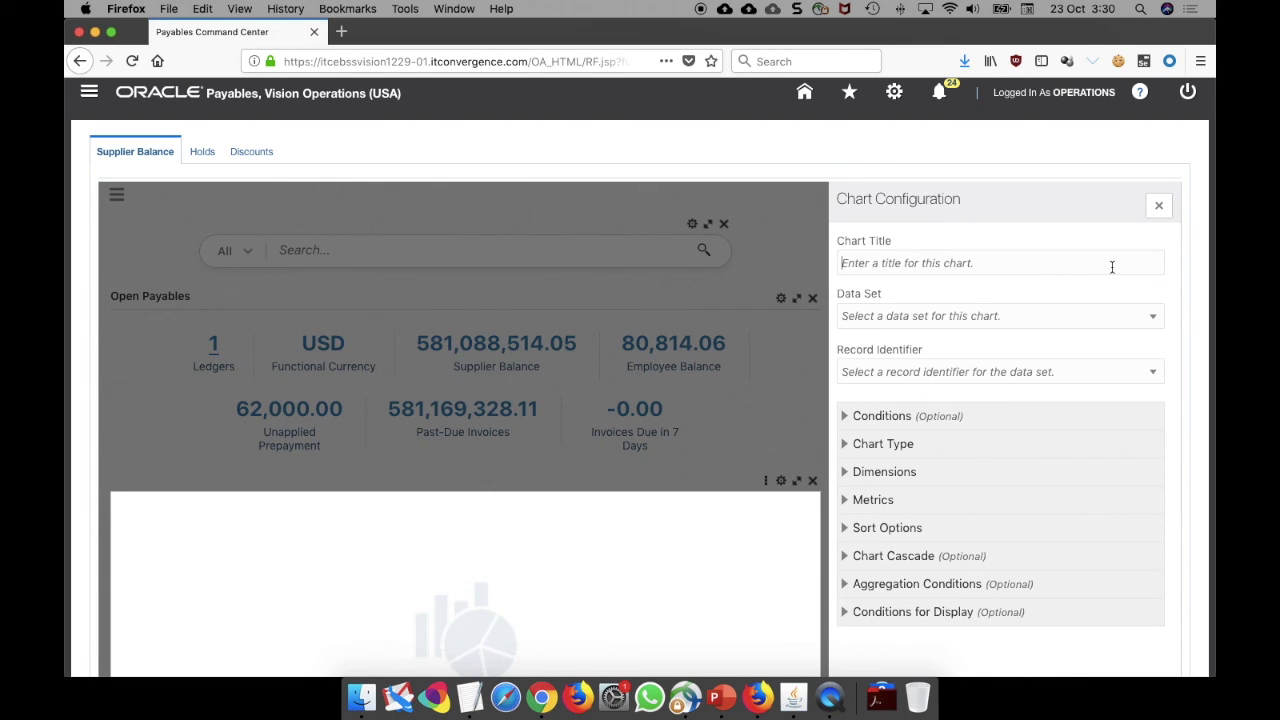
{"action": "type", "text": "IT CC"}
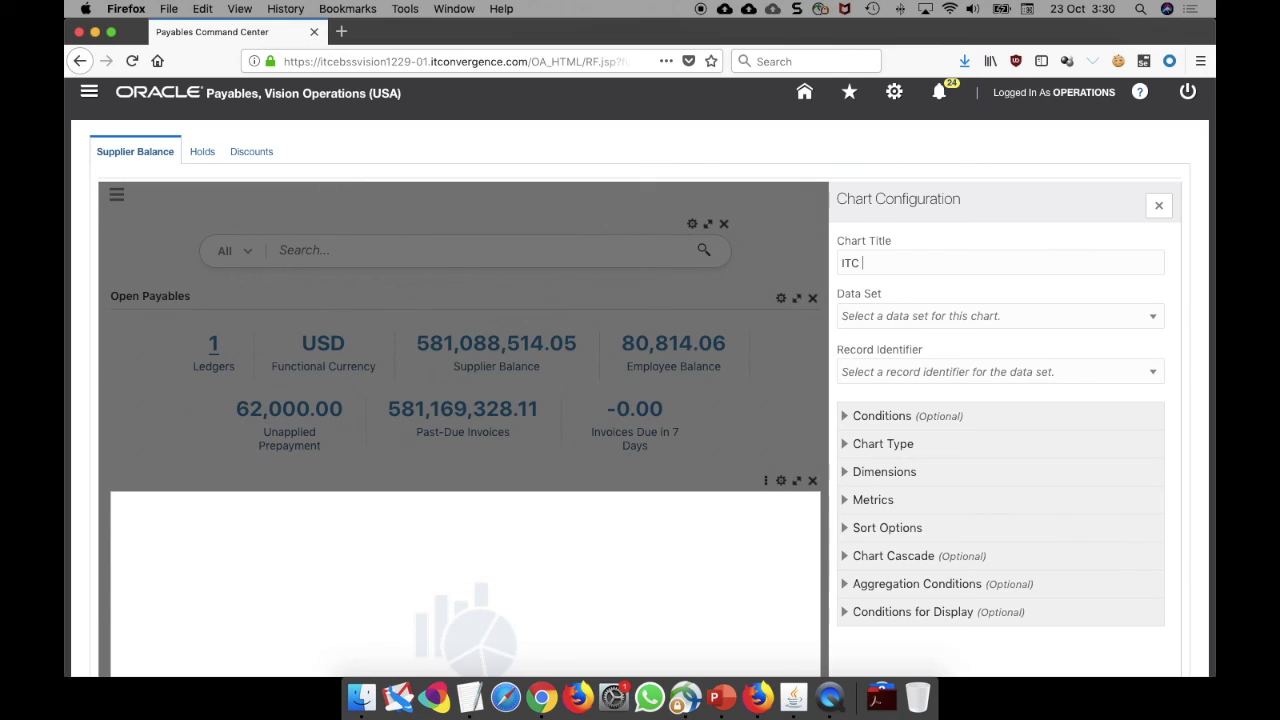
{"action": "left_click", "coordinate": [1148, 318]}
{"action": "type", "text": "inst"}
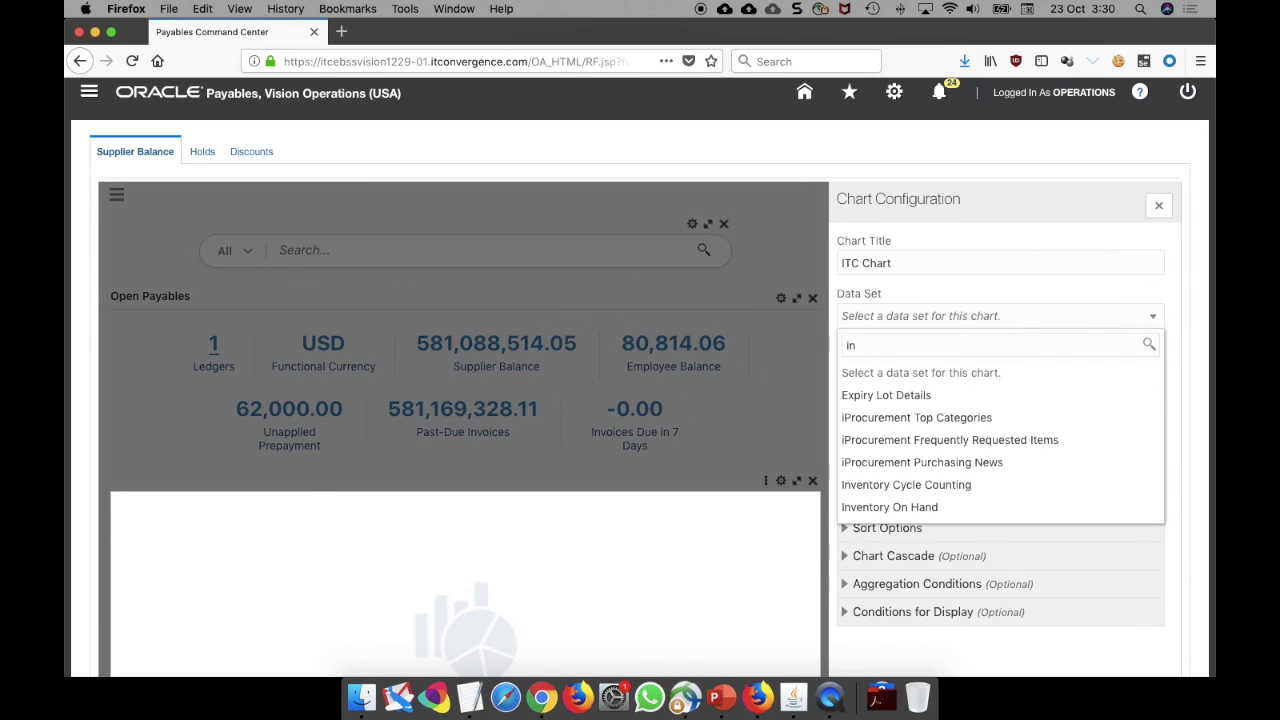
{"action": "left_click", "coordinate": [1078, 374]}
{"action": "scroll", "coordinate": [1038, 390], "scroll_direction": "down", "scroll_amount": 2}
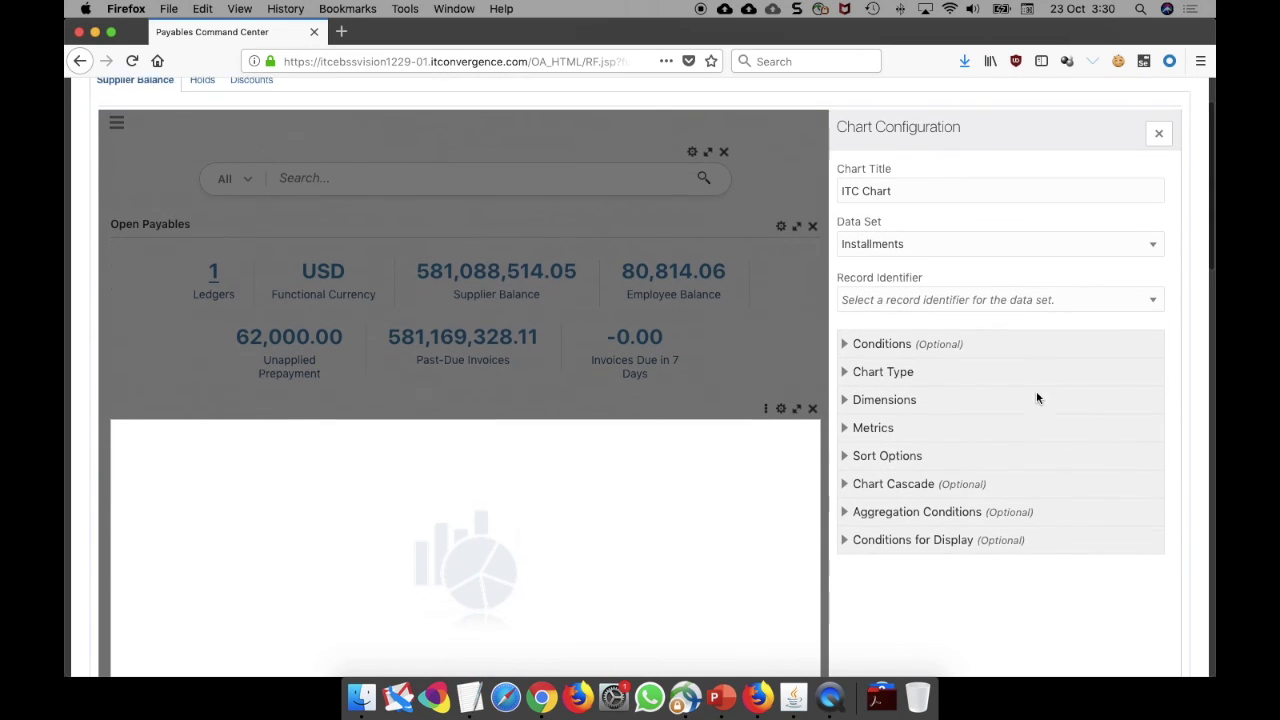
- Browse the record identifier options without choosing one and cancel the chart's configuration
{"action": "left_click", "coordinate": [1155, 298]}
{"action": "scroll", "coordinate": [1130, 345], "scroll_direction": "down", "scroll_amount": 3}
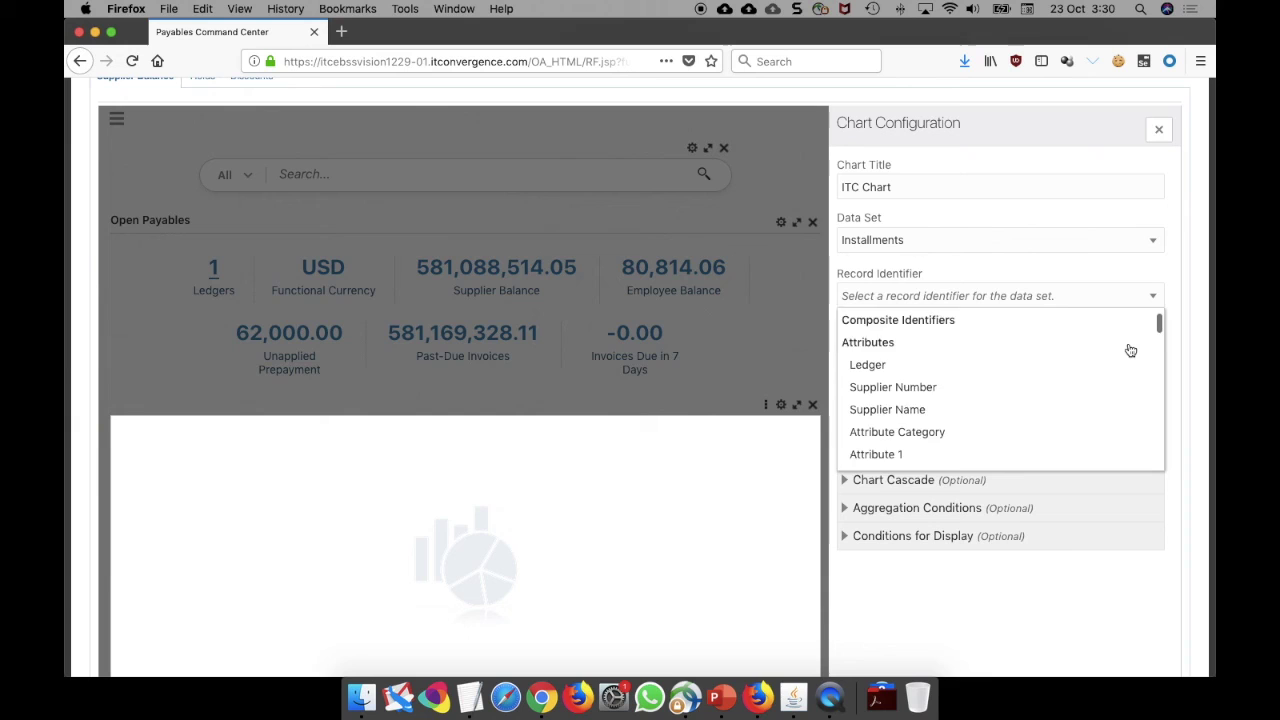
{"action": "key", "text": "Escape"}
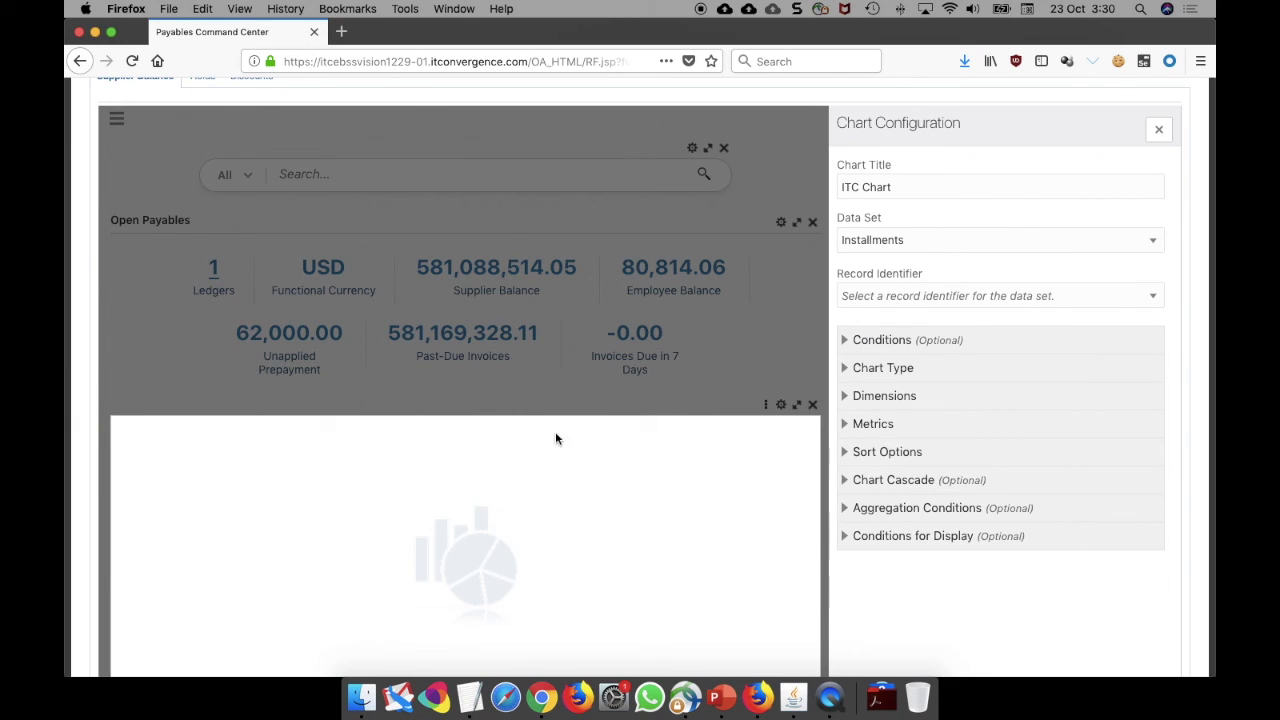
{"action": "scroll", "coordinate": [547, 367], "scroll_direction": "up", "scroll_amount": 2}
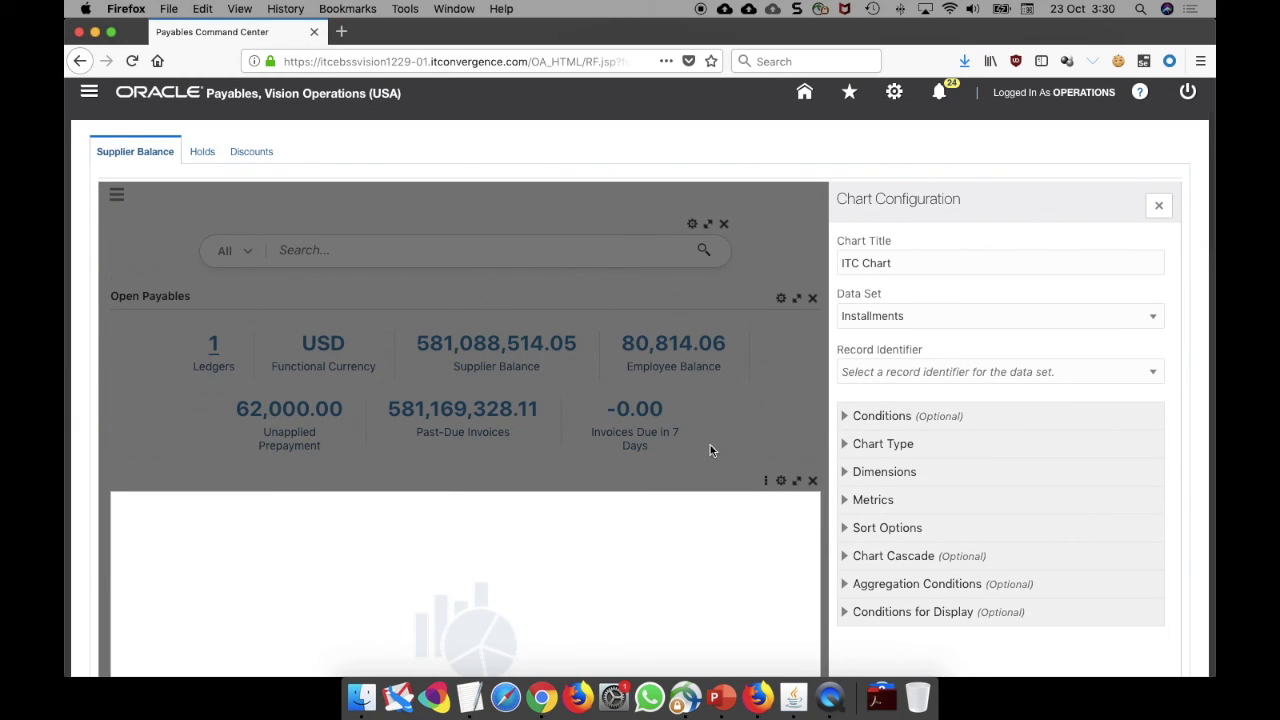
{"action": "scroll", "coordinate": [734, 434], "scroll_direction": "down", "scroll_amount": 5}
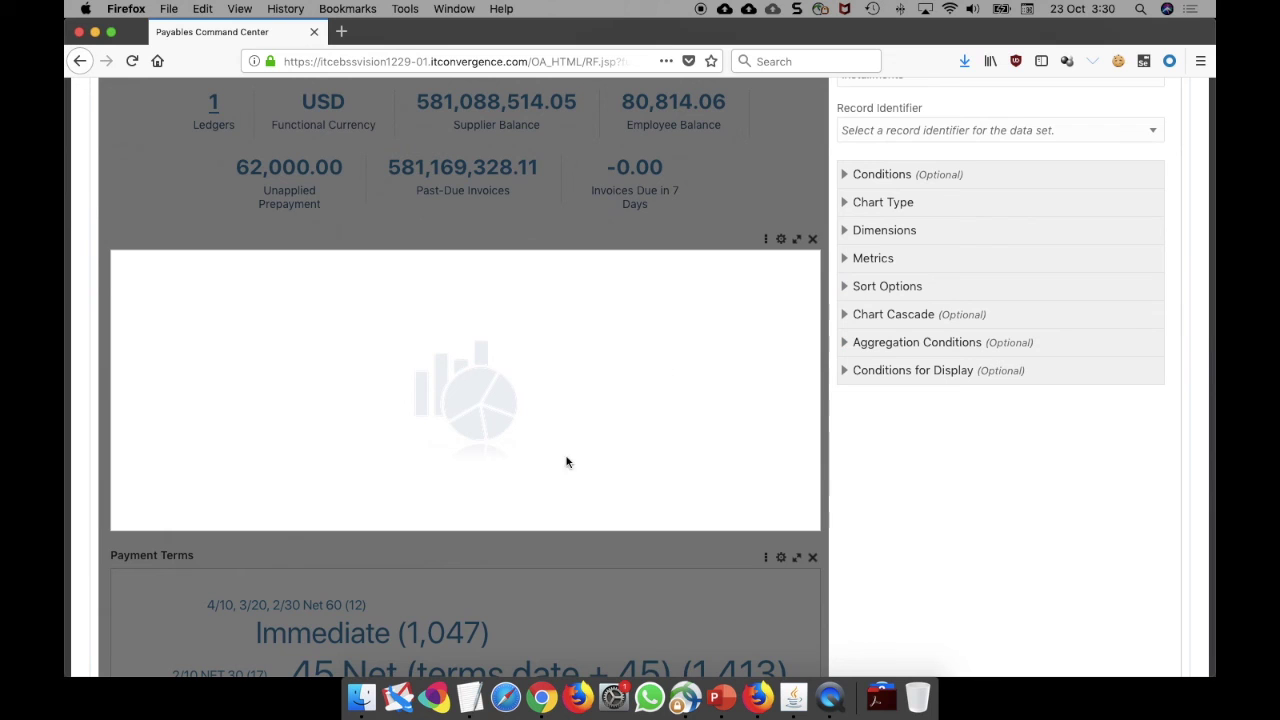
{"action": "scroll", "coordinate": [806, 471], "scroll_direction": "up", "scroll_amount": 5}
{"action": "scroll", "coordinate": [1095, 358], "scroll_direction": "down", "scroll_amount": 15}
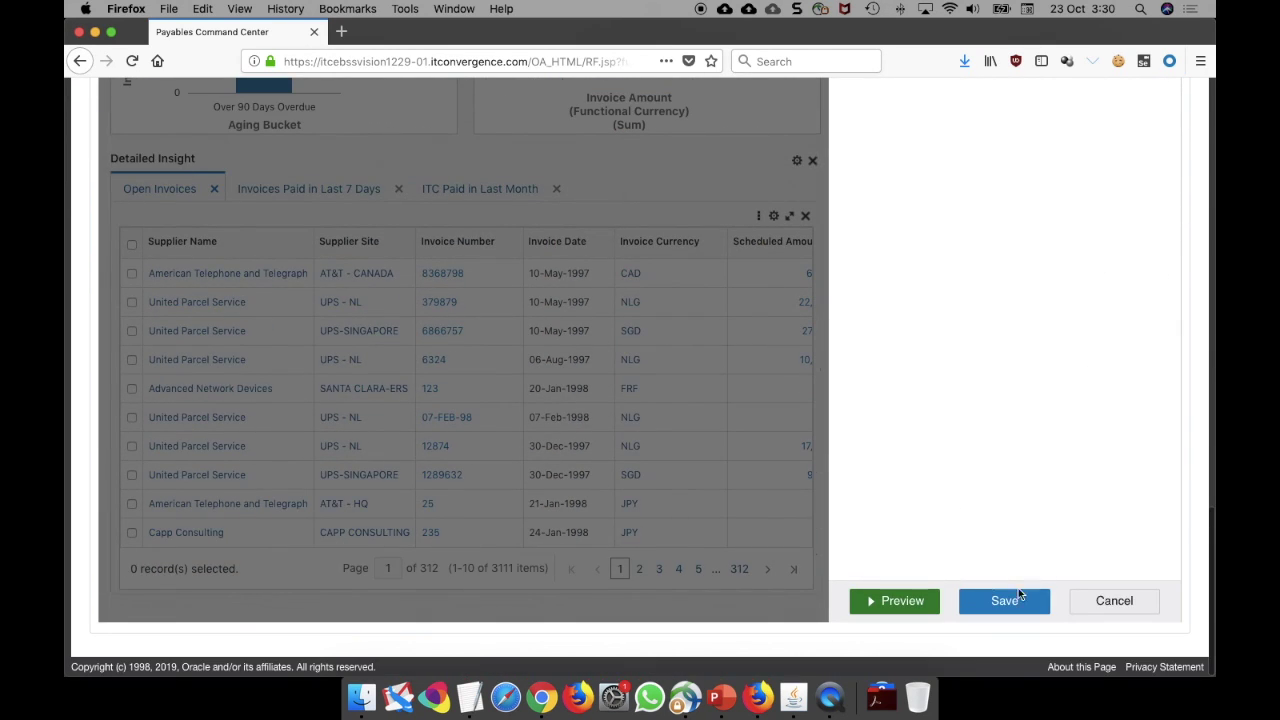
{"action": "left_click", "coordinate": [1112, 603]}
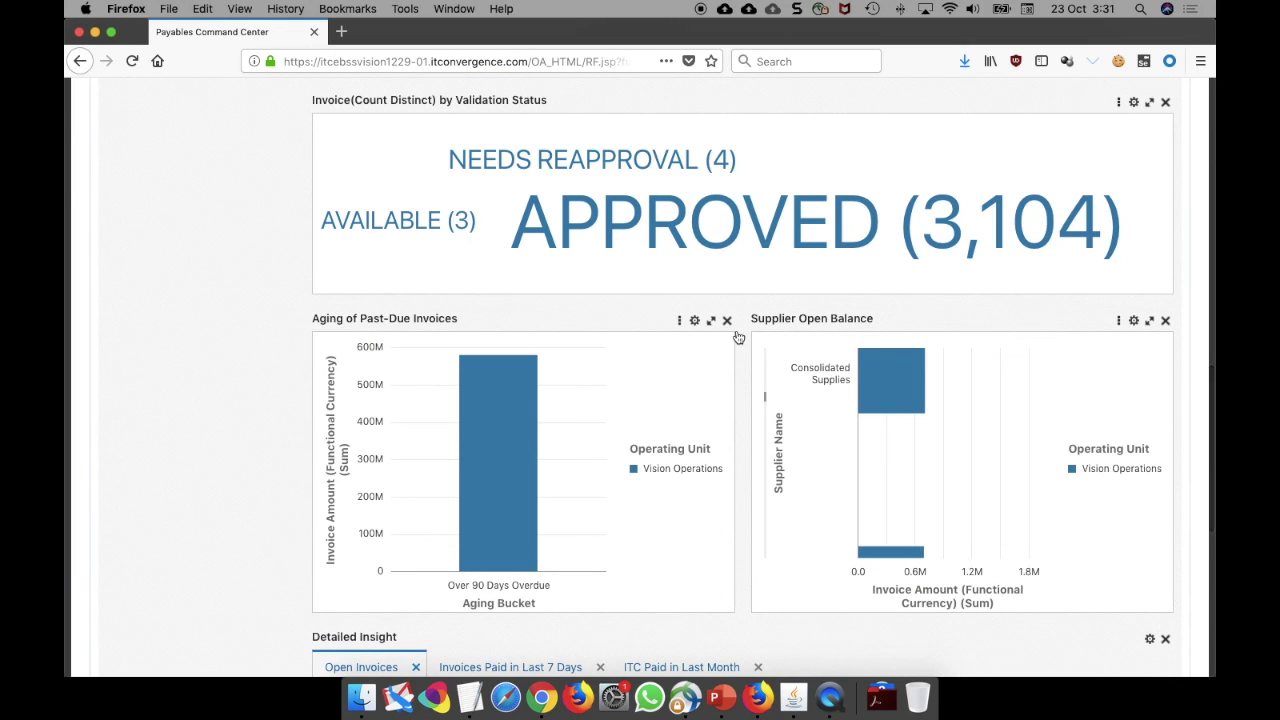
{"action": "scroll", "coordinate": [690, 600], "scroll_direction": "up", "scroll_amount": 5}
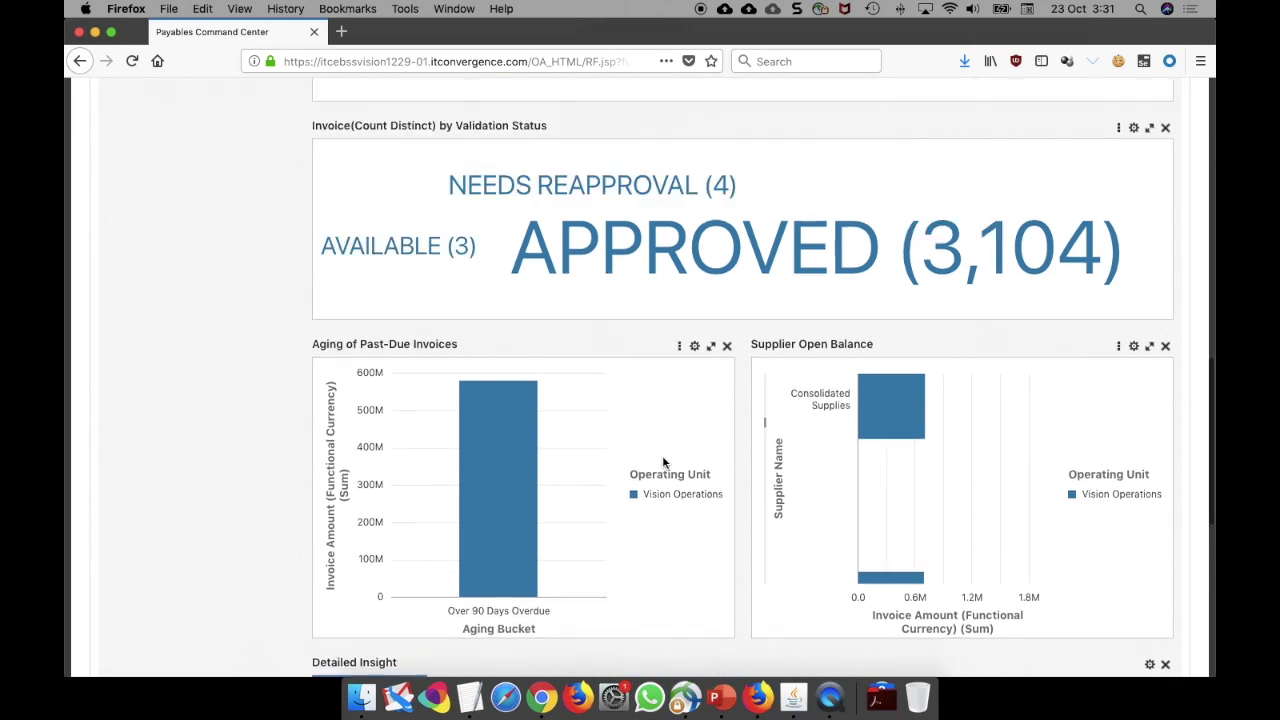
- Switch to PowerPoint, start the slide show from the Administration slide and advance to the next slide
{"action": "left_click", "coordinate": [714, 697]}
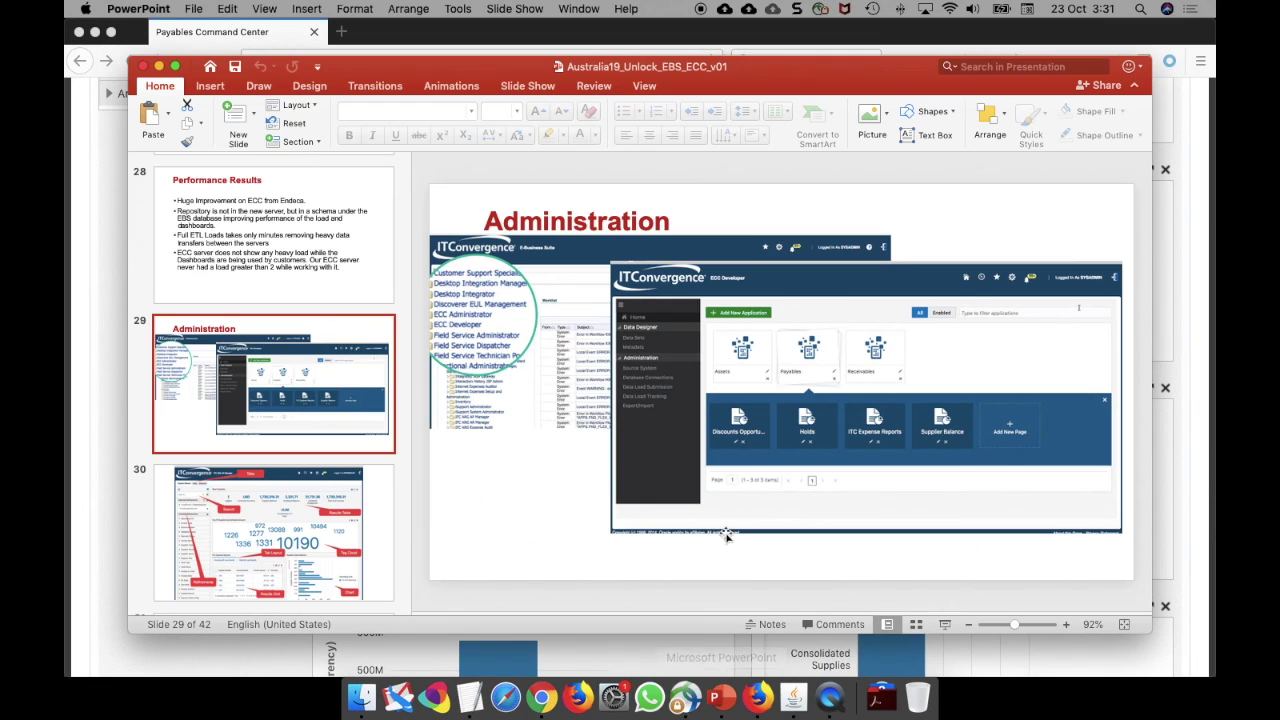
{"action": "left_click", "coordinate": [946, 624]}
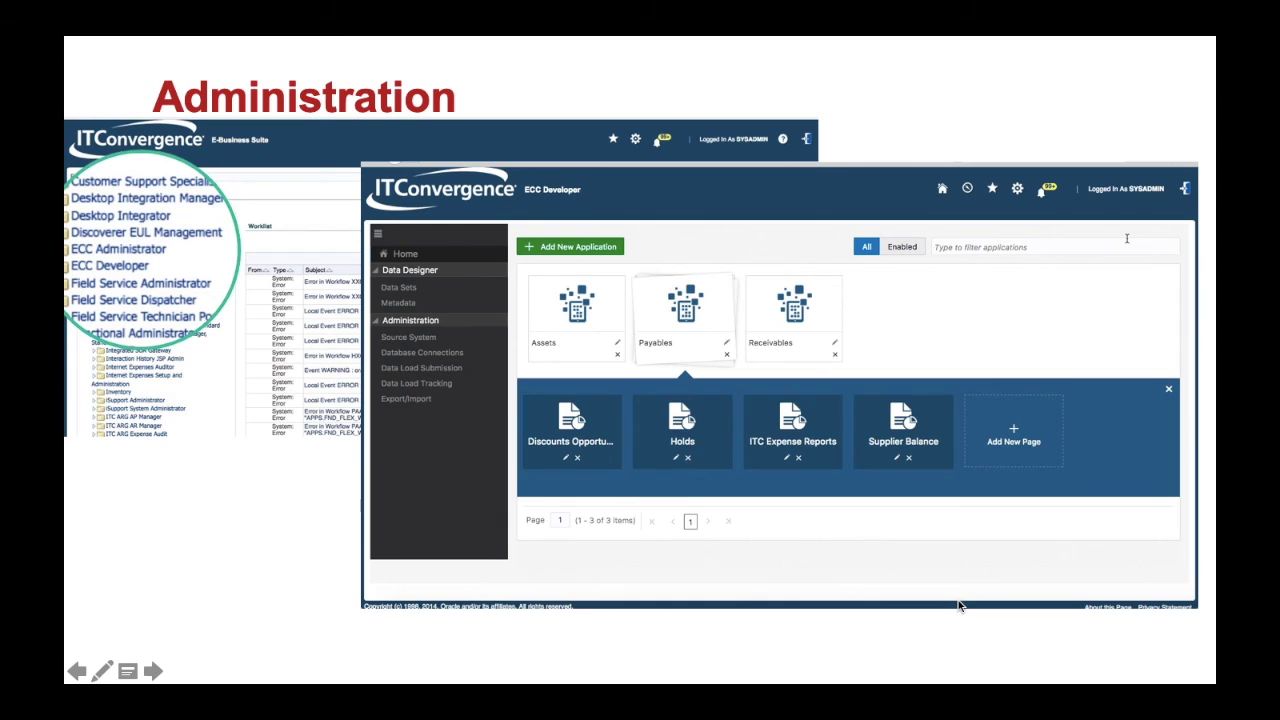
{"action": "left_click", "coordinate": [837, 598]}
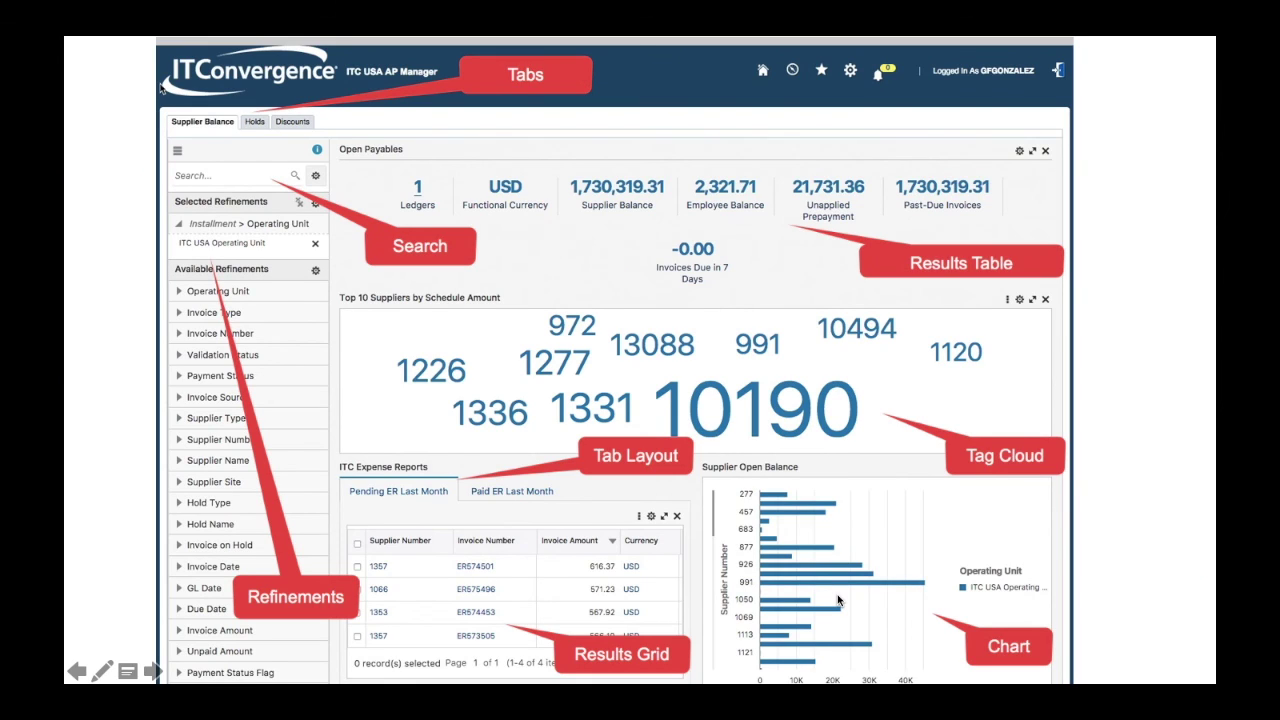